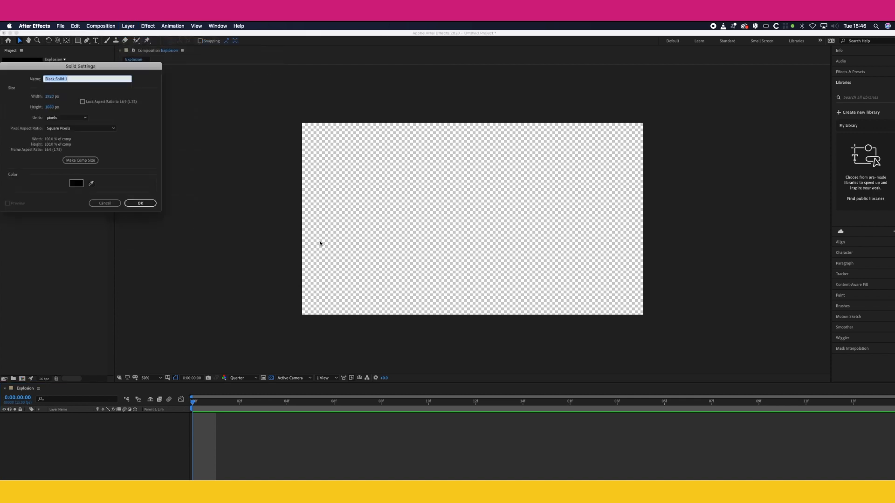
# Step: Name the new solid Smoke_particle, set its color to white and create it
pyautogui.write('sMOKE')
pyautogui.moveTo(156, 69); pyautogui.dragTo(482, 171)
pyautogui.doubleClick(444, 177)
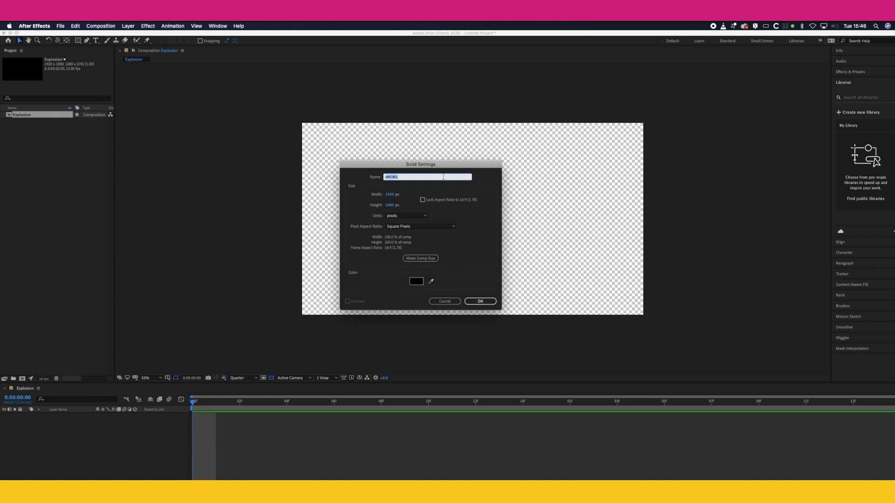
pyautogui.write('Smoke')
pyautogui.write('_p')
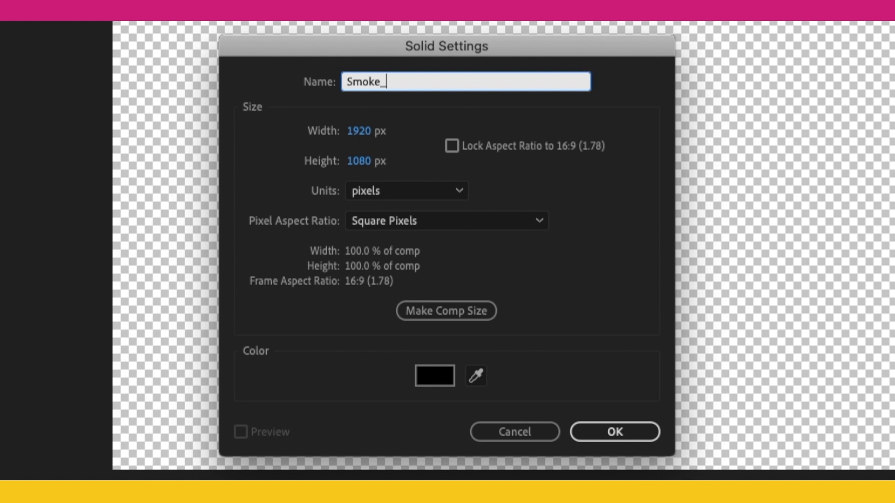
pyautogui.write('article')
pyautogui.click(438, 373)
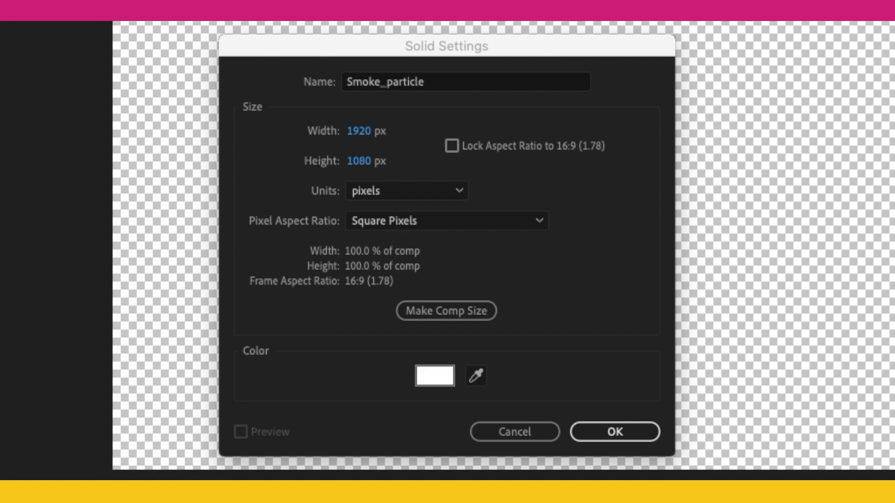
pyautogui.click(608, 436)
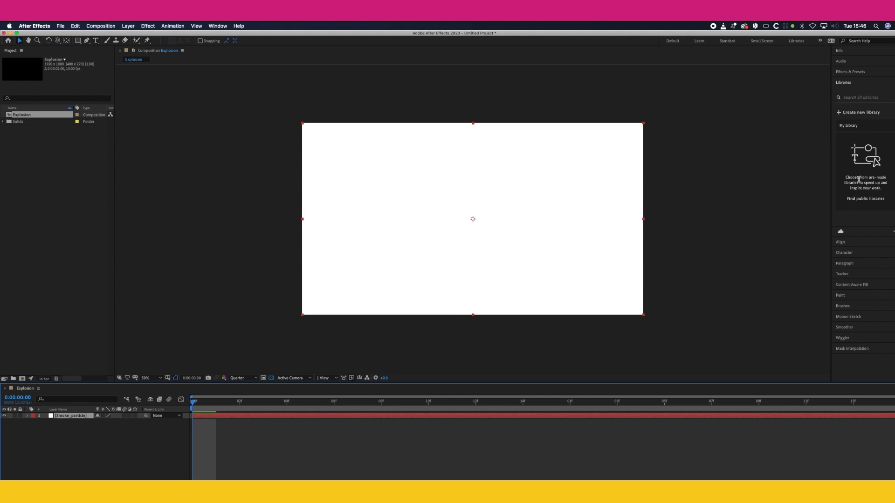
# Step: Show the effects library, widen it, search for "cc sp" and apply CC Sphere to the Smoke_particle solid
pyautogui.click(225, 25)
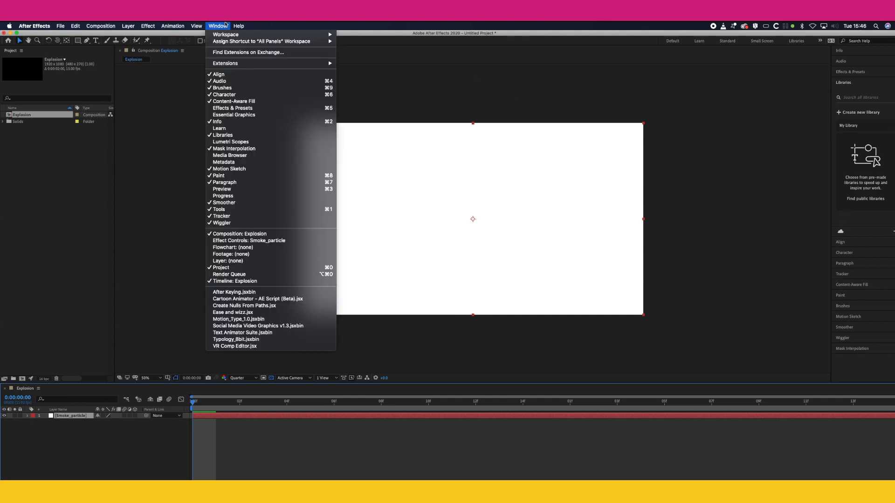
pyautogui.click(252, 108)
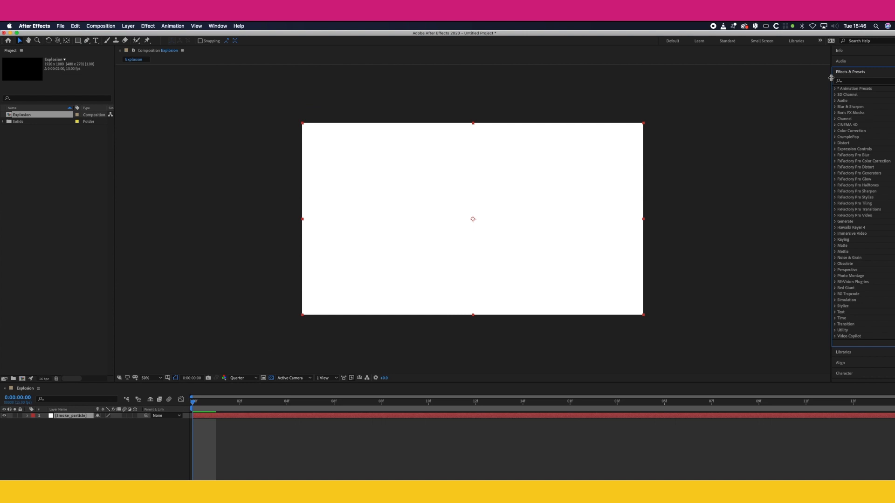
pyautogui.moveTo(831, 78); pyautogui.dragTo(644, 87)
pyautogui.moveTo(307, 140); pyautogui.dragTo(308, 142)
pyautogui.click(472, 124)
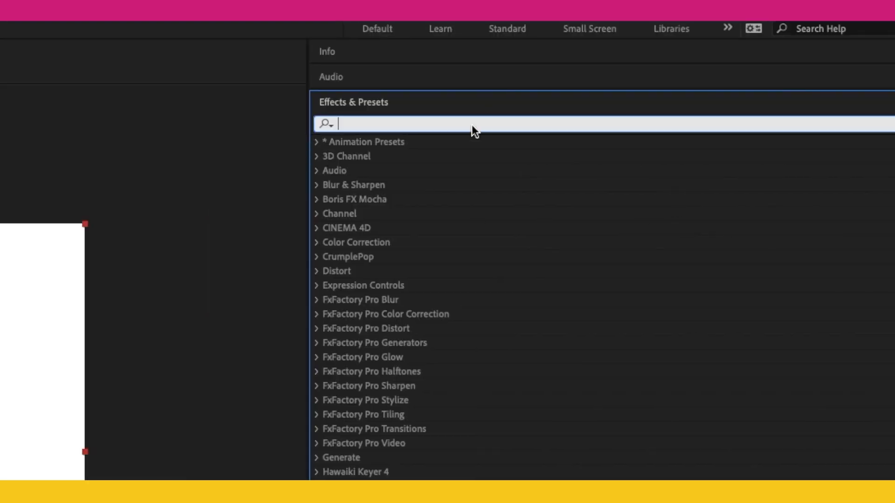
pyautogui.write('cc')
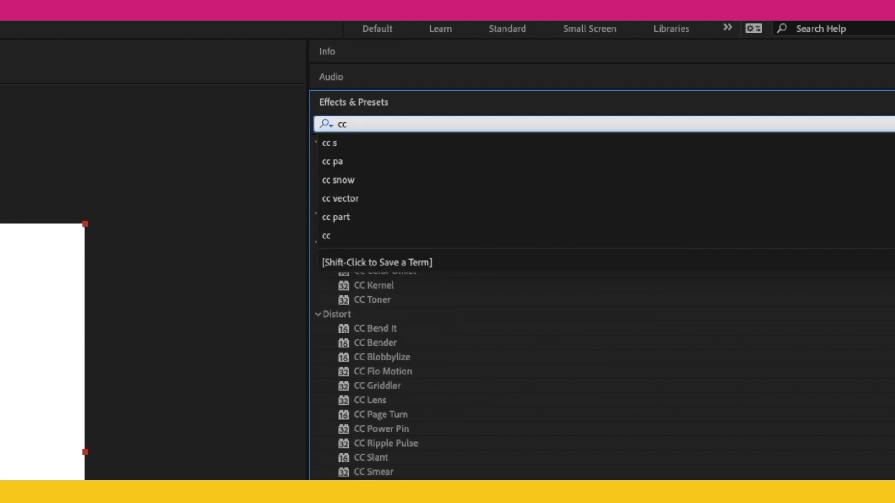
pyautogui.write(' sp')
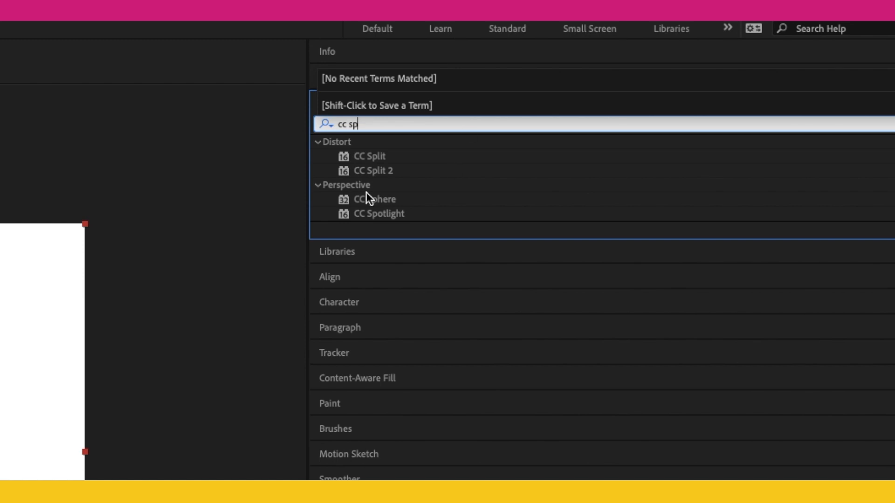
pyautogui.moveTo(370, 197); pyautogui.dragTo(470, 218)
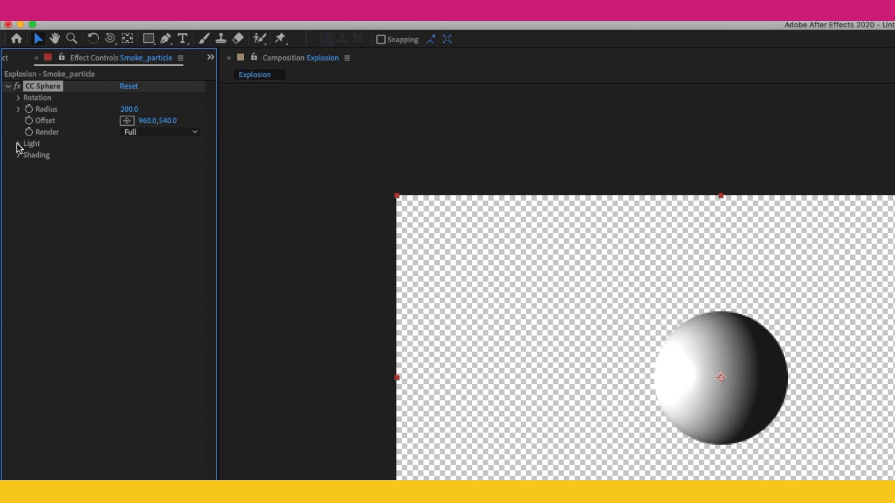
# Step: Set the CC Sphere's Light Direction to +55° and its Light Height to 55
pyautogui.click(18, 144)
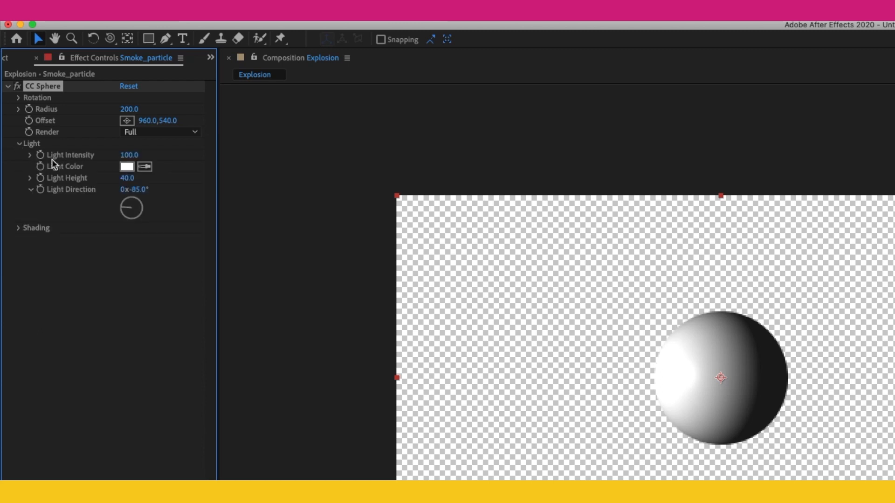
pyautogui.click(138, 202)
pyautogui.moveTo(138, 202); pyautogui.dragTo(140, 201)
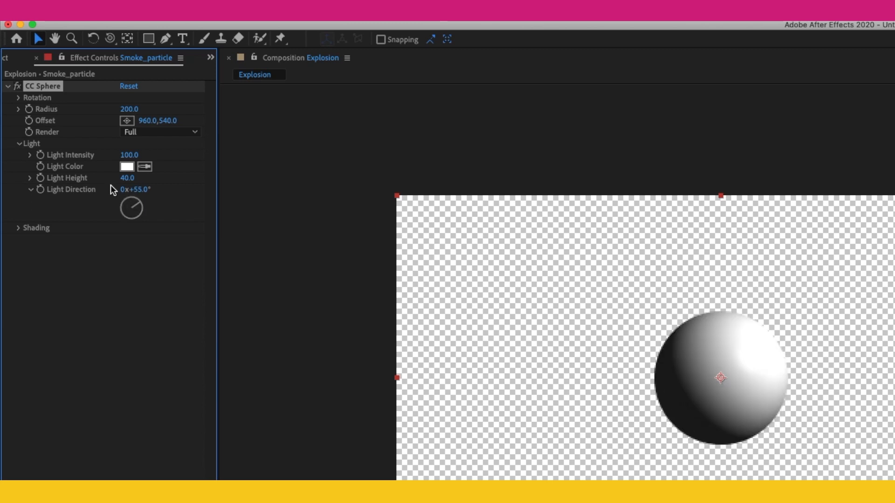
pyautogui.click(129, 179)
pyautogui.write('55')
pyautogui.click(147, 269)
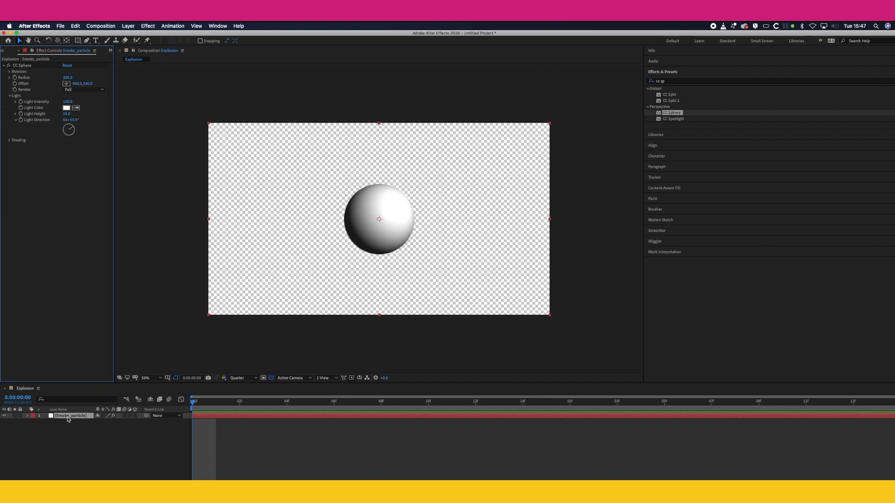
pyautogui.click(68, 418)
pyautogui.rightClick(68, 418)
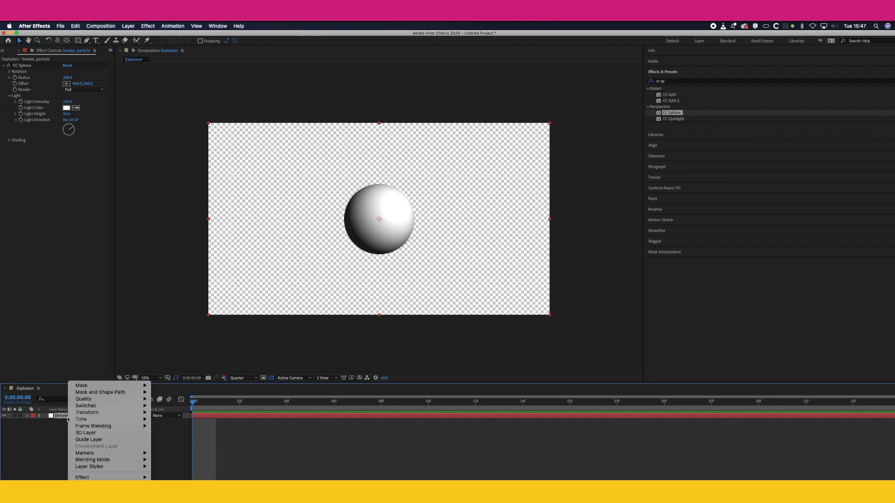
pyautogui.moveTo(68, 419)
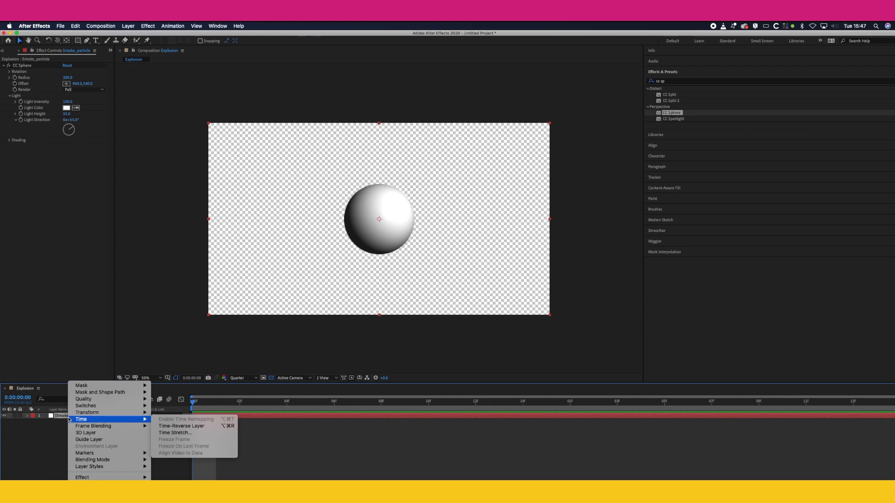
pyautogui.click(51, 473)
pyautogui.click(55, 446)
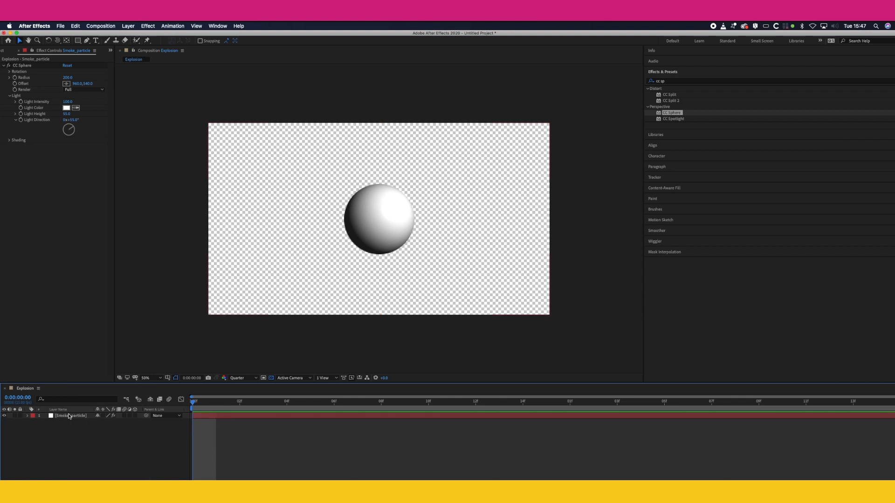
# Step: Duplicate the Smoke_particle layer and shift the copy slightly up and to the right of the original sphere
pyautogui.click(68, 416)
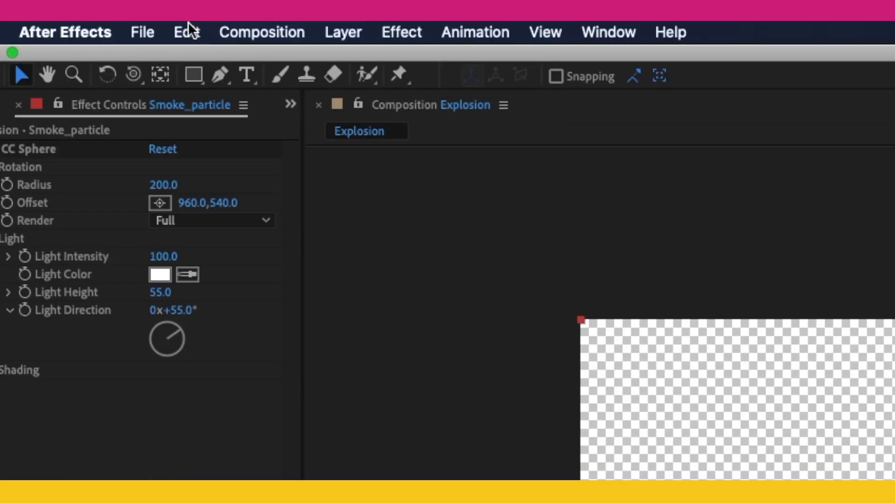
pyautogui.click(188, 28)
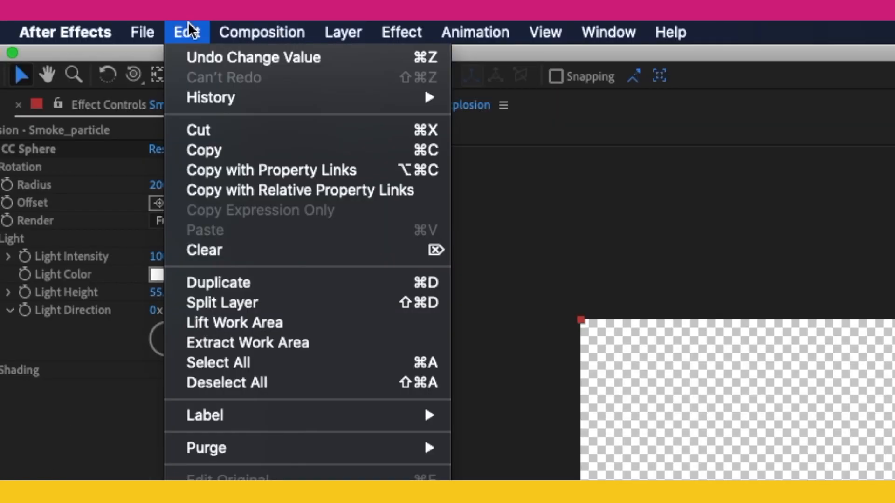
pyautogui.click(267, 282)
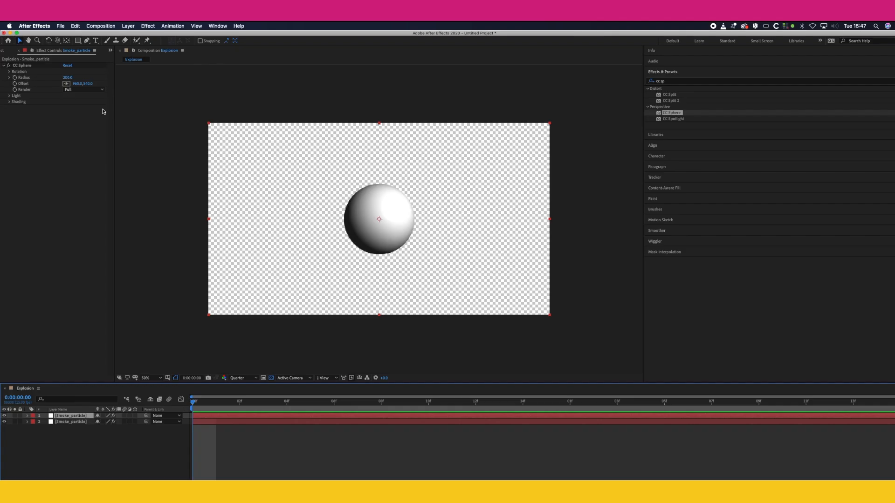
pyautogui.moveTo(380, 210); pyautogui.dragTo(399, 202)
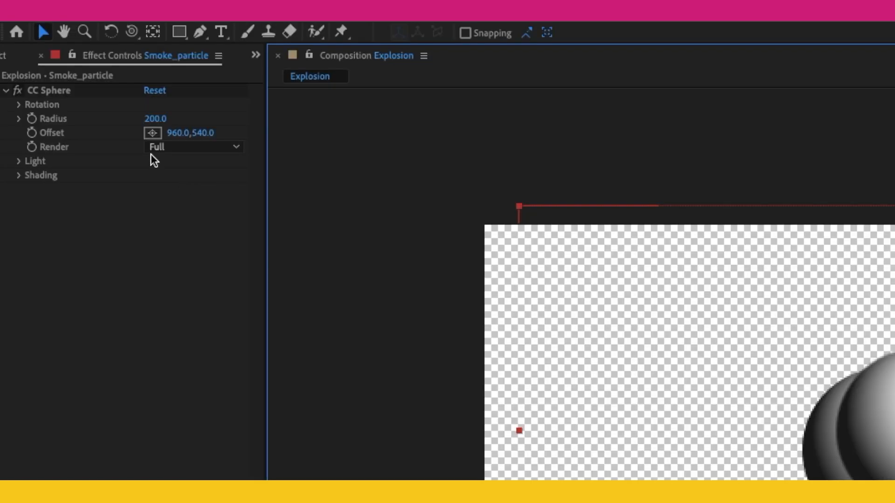
# Step: Set the CC Sphere Radius of the duplicated layer to 135
pyautogui.click(158, 117)
pyautogui.write('135')
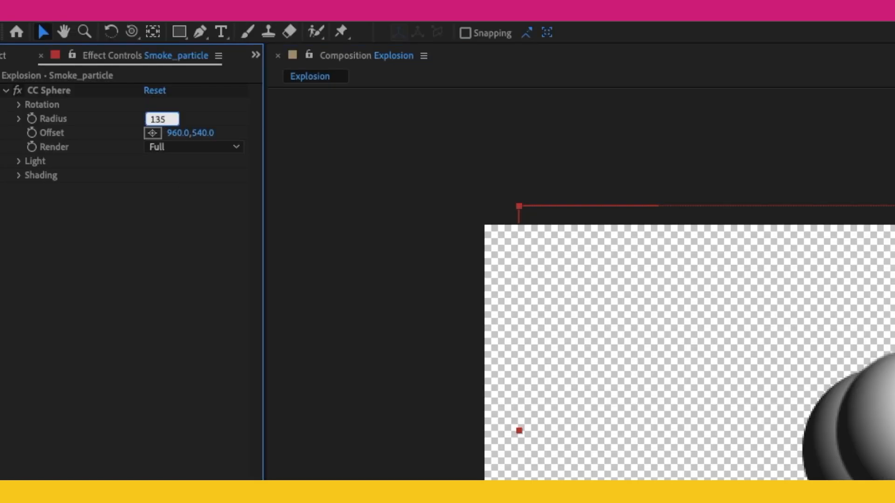
pyautogui.press('Return')
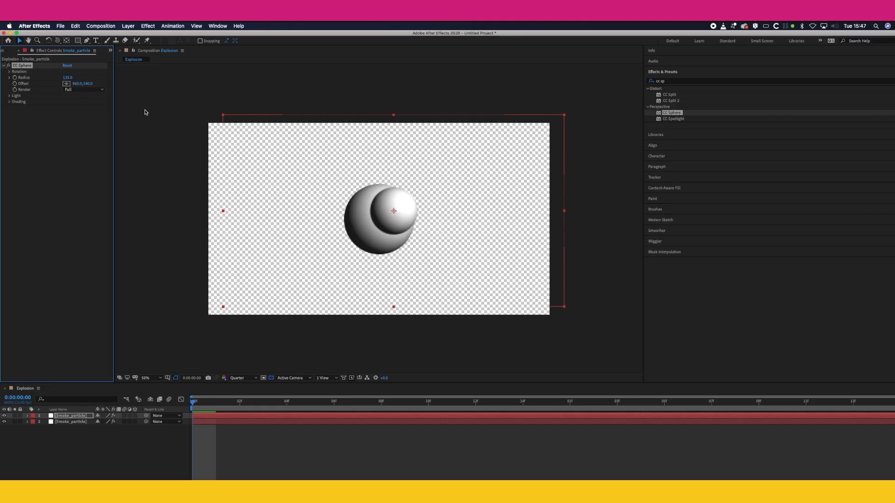
# Step: Duplicate the smaller sphere's layer and place the copy above it so that the two spheres overlap
pyautogui.click(63, 415)
pyautogui.click(76, 26)
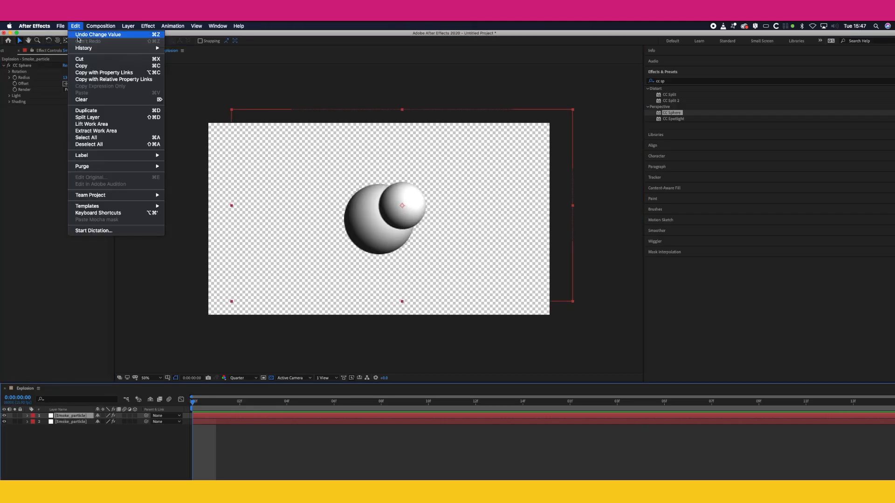
pyautogui.click(86, 111)
pyautogui.moveTo(409, 206); pyautogui.dragTo(405, 187)
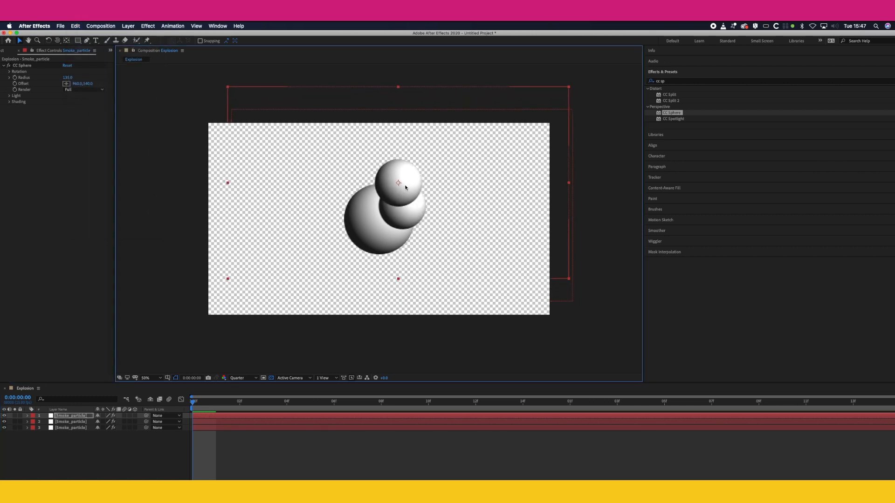
# Step: Add an adjustment layer above the spheres and rename it FLAT
pyautogui.click(128, 26)
pyautogui.moveTo(133, 34)
pyautogui.click(243, 77)
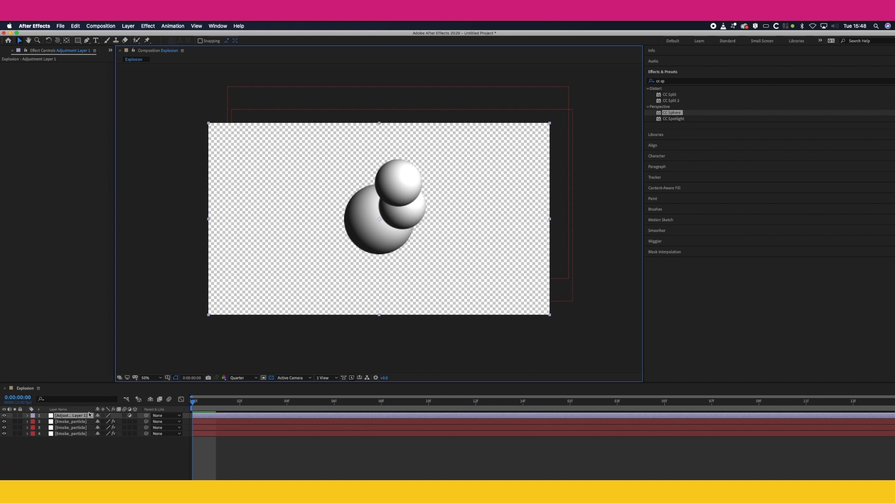
pyautogui.click(66, 468)
pyautogui.click(74, 417)
pyautogui.press('Return')
pyautogui.write('FLAT')
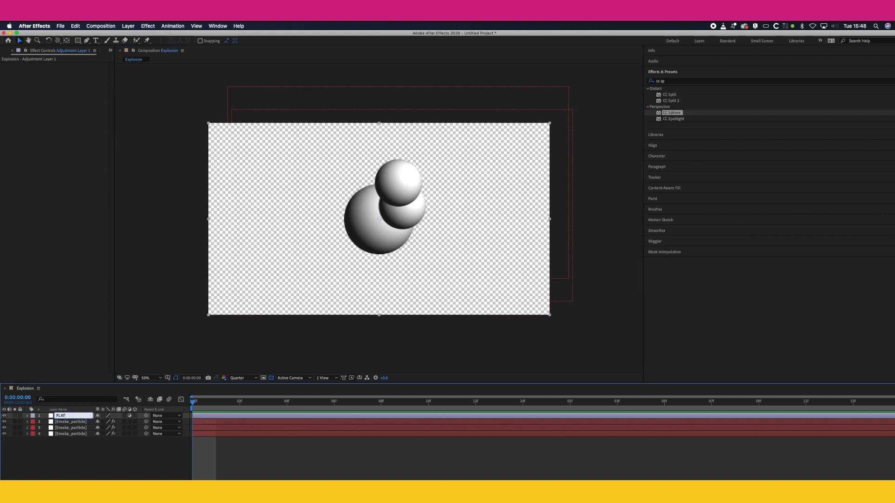
pyautogui.press('Return')
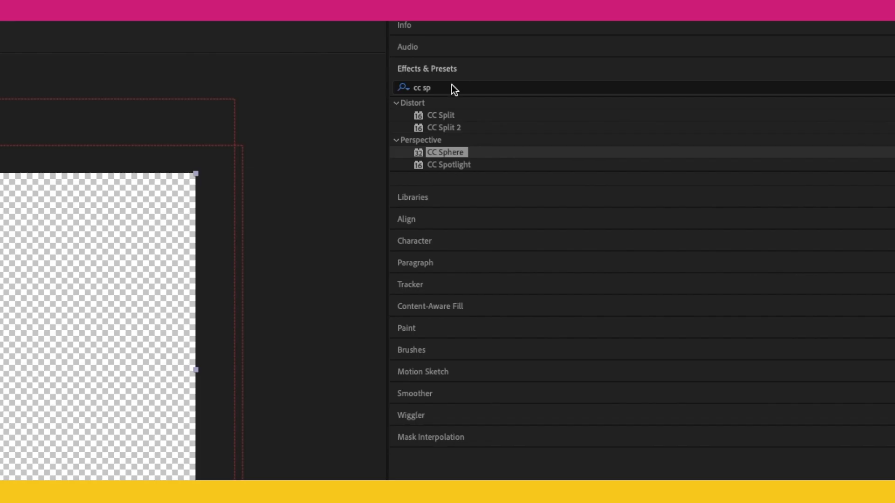
# Step: Search the effects for "THRE" and apply CC Threshold to the FLAT adjustment layer
pyautogui.click(451, 87)
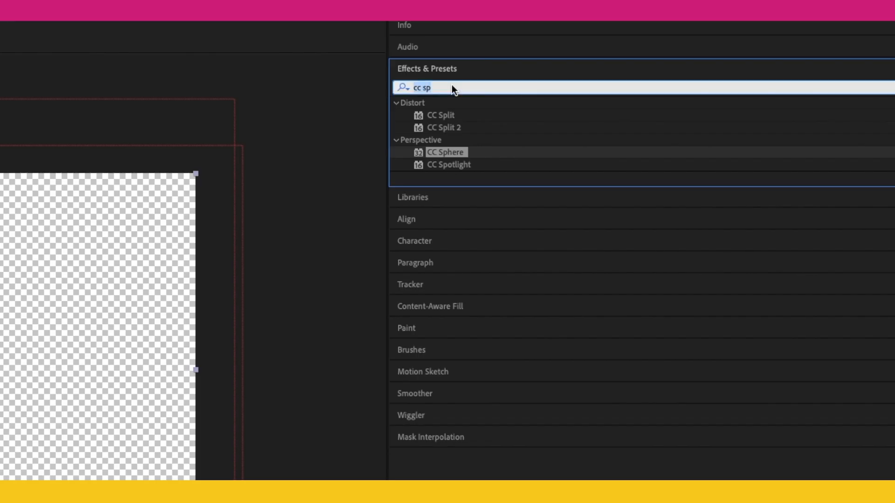
pyautogui.write('THRE')
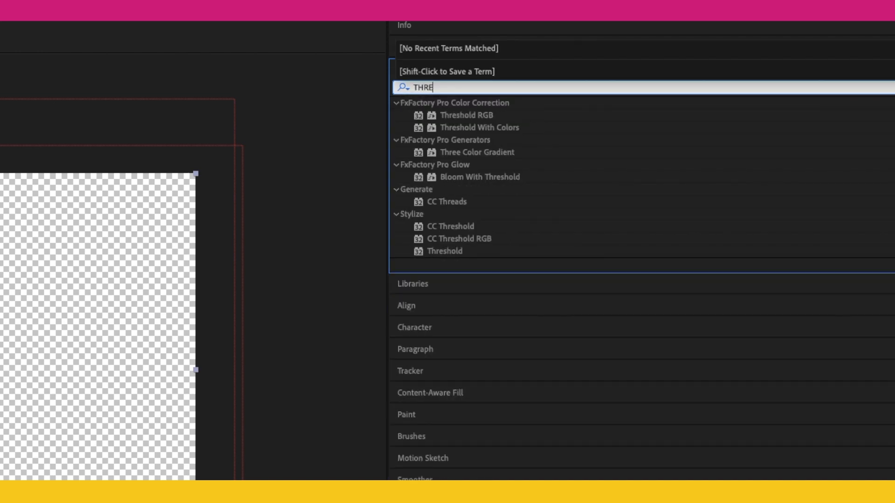
pyautogui.click(461, 227)
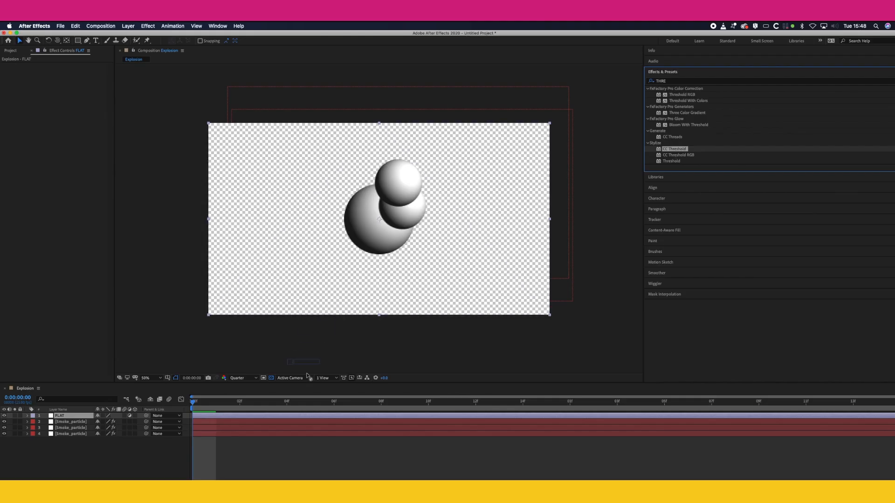
pyautogui.moveTo(307, 376); pyautogui.dragTo(301, 416)
pyautogui.press('capslock')
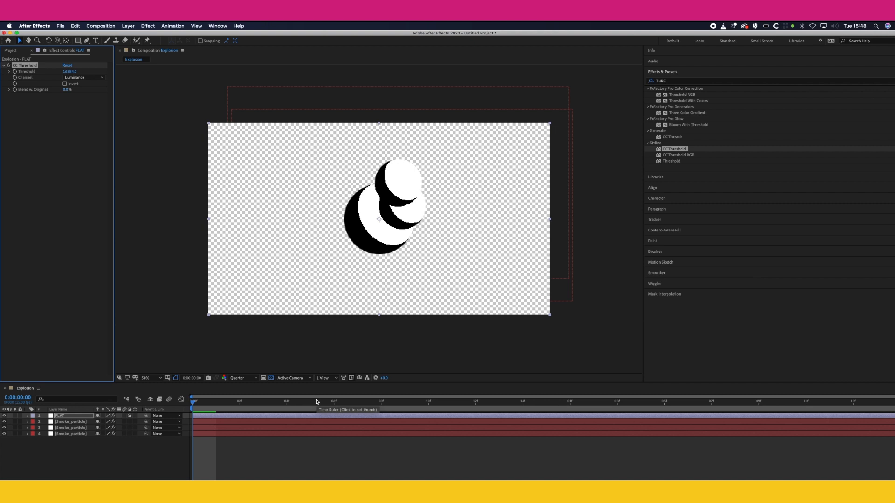
# Step: Switch the composition preview resolution to Full and set CC Threshold's Blend w. Original to 33%
pyautogui.click(238, 378)
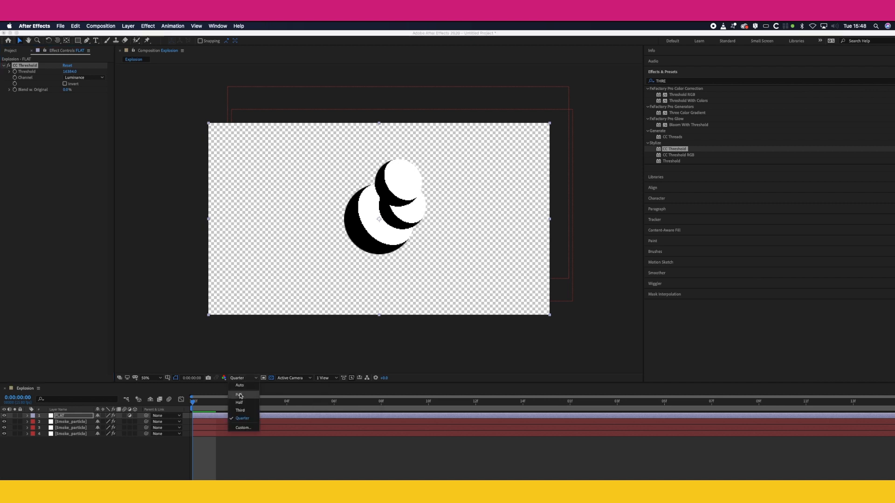
pyautogui.click(239, 396)
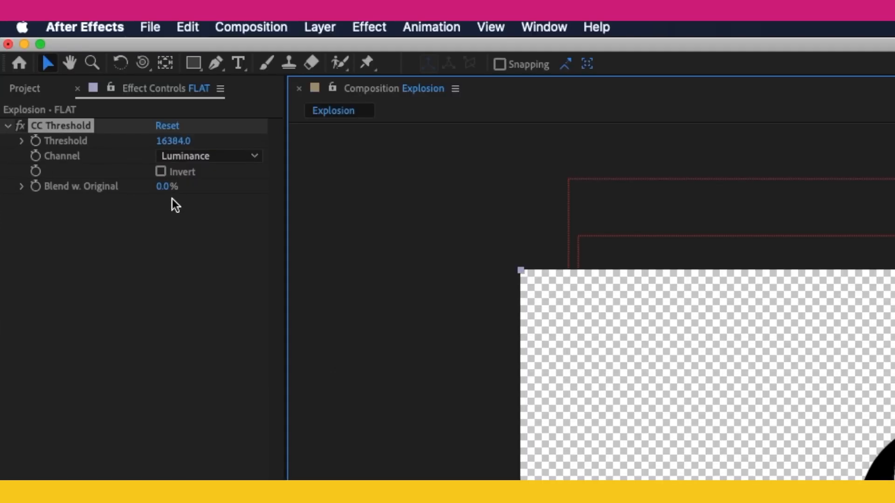
pyautogui.click(24, 189)
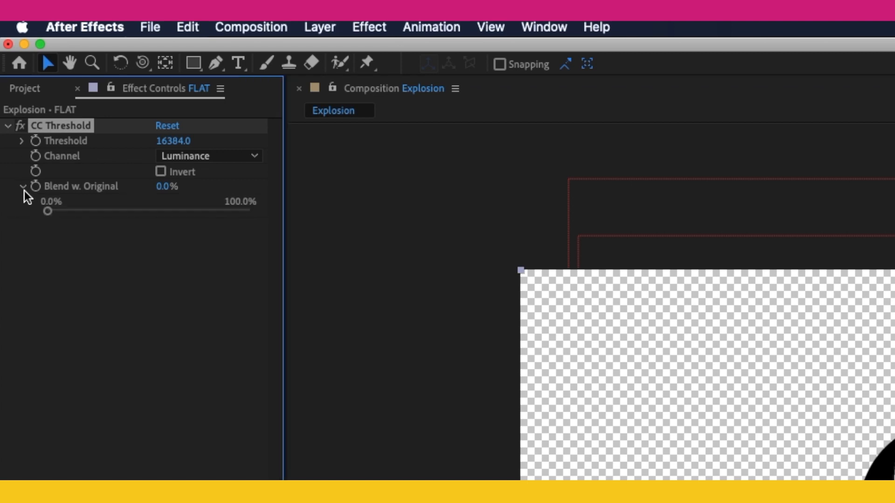
pyautogui.click(165, 189)
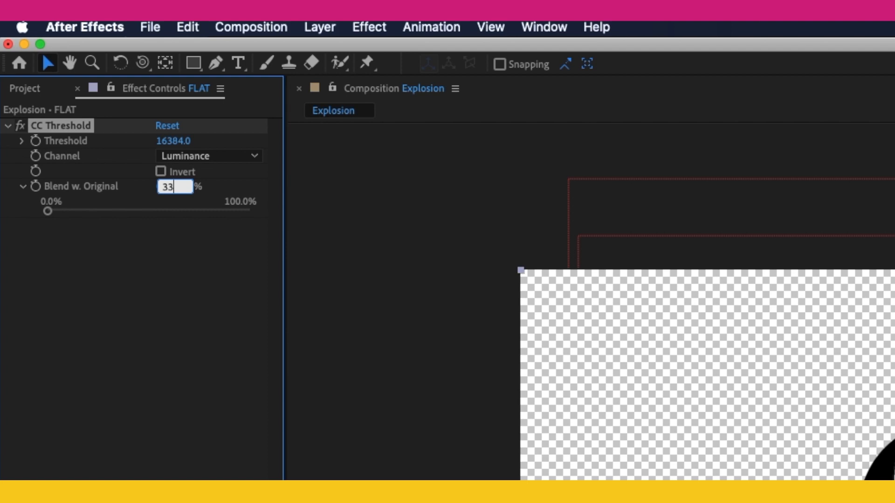
pyautogui.write('33')
pyautogui.press('Return')
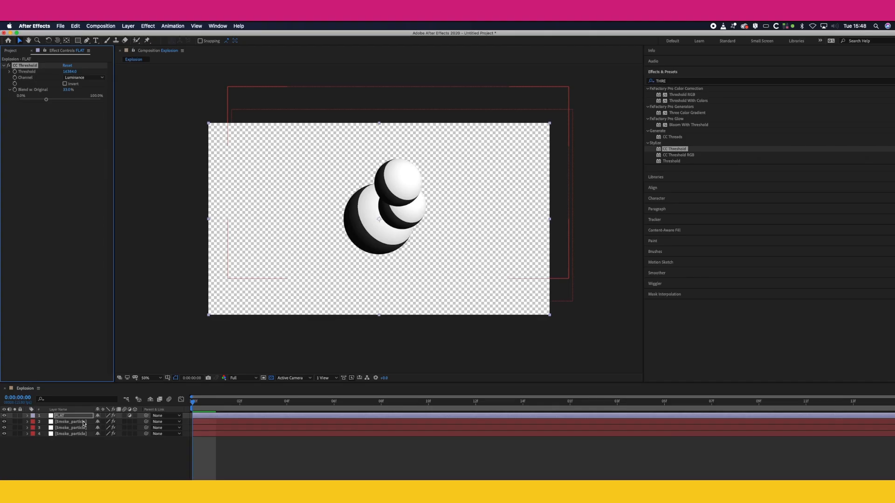
# Step: Move the uppermost small sphere down and left so that it overlaps the large sphere
pyautogui.click(401, 196)
pyautogui.moveTo(400, 196); pyautogui.dragTo(385, 220)
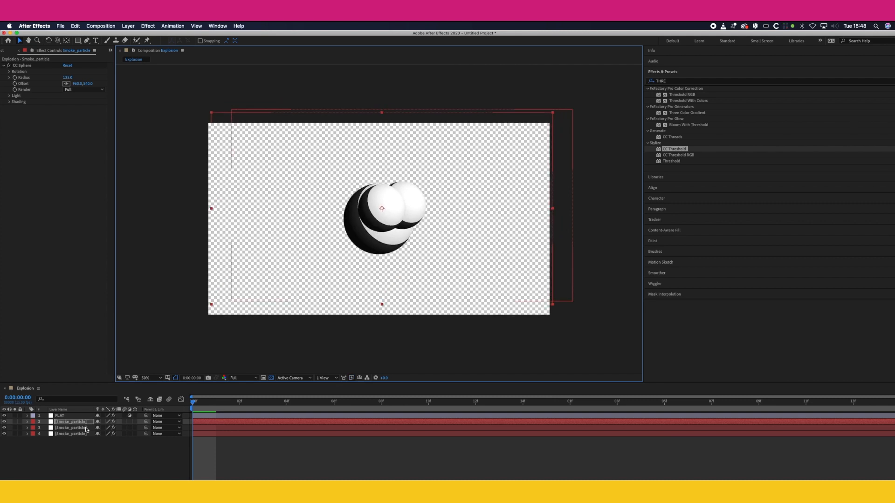
# Step: Move the other small sphere down and left so that it overlaps the lower part of the large sphere
pyautogui.click(85, 428)
pyautogui.moveTo(416, 213); pyautogui.dragTo(400, 230)
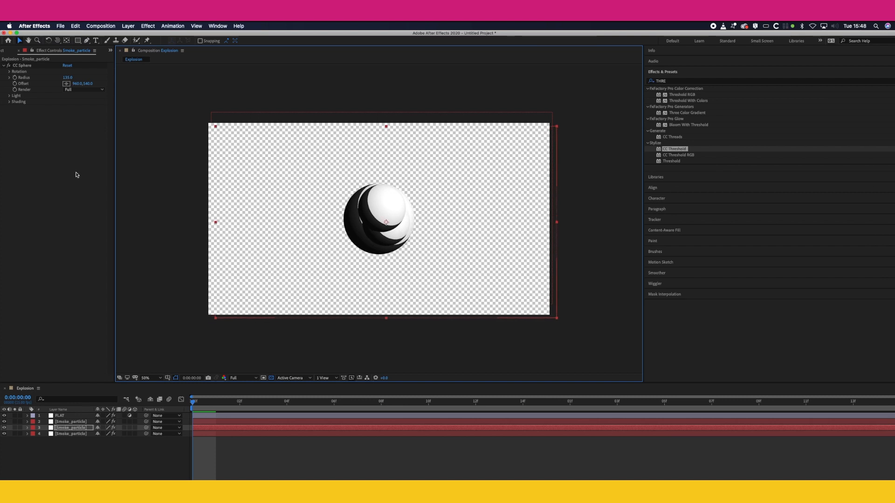
# Step: On the FLAT layer, lower CC Threshold's Threshold to 5570.6 and set Blend w. Original to 0%
pyautogui.click(65, 417)
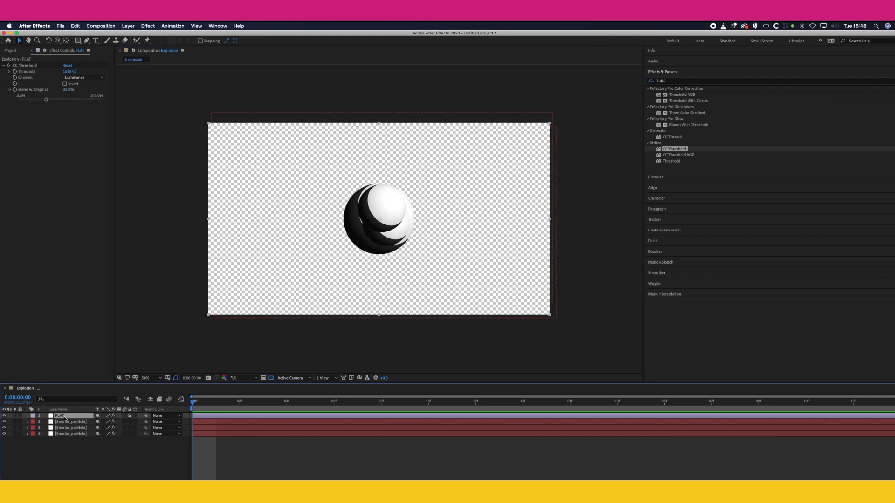
pyautogui.moveTo(70, 71)
pyautogui.mouseDown()
pyautogui.moveTo(54, 71)
pyautogui.moveTo(54, 92)
pyautogui.mouseUp()
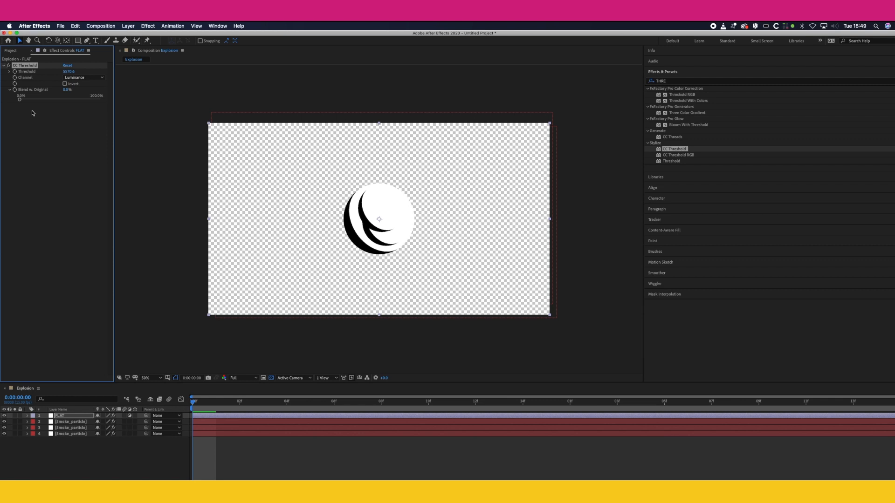
# Step: Pre-compose FLAT and the three sphere layers as "Smoke Particle", moving all attributes into the new composition
pyautogui.moveTo(82, 441); pyautogui.dragTo(70, 416)
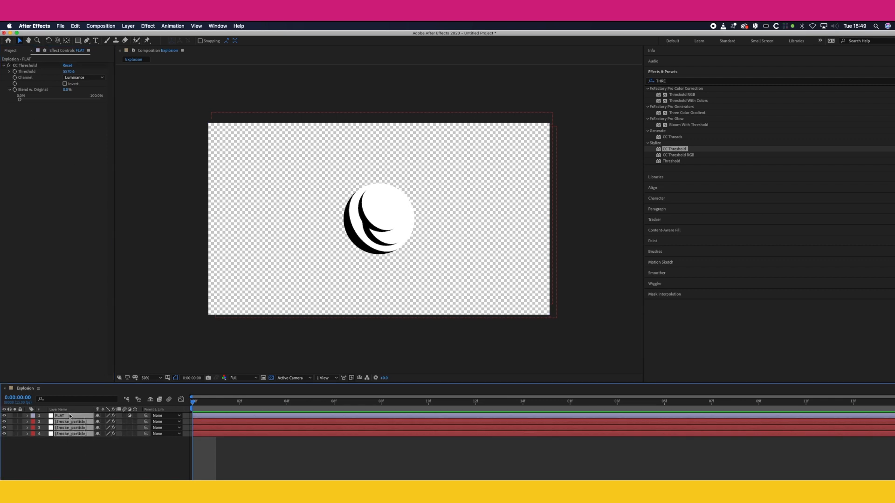
pyautogui.rightClick(69, 417)
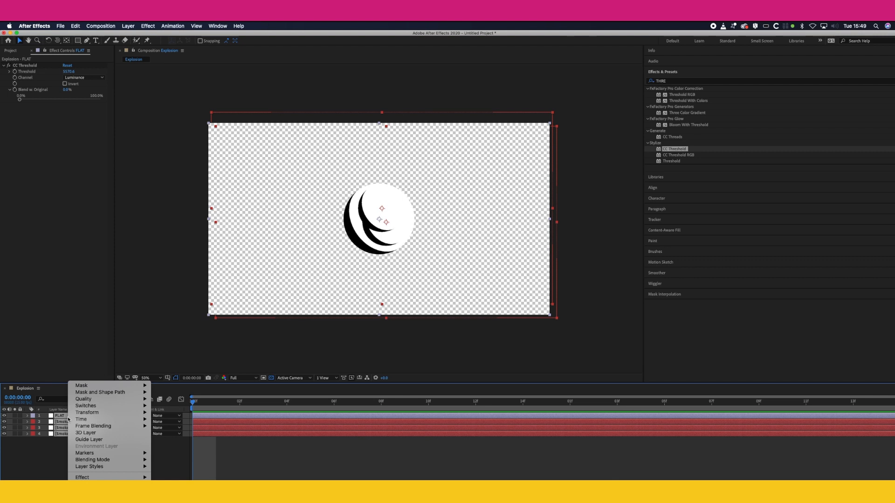
pyautogui.click(93, 501)
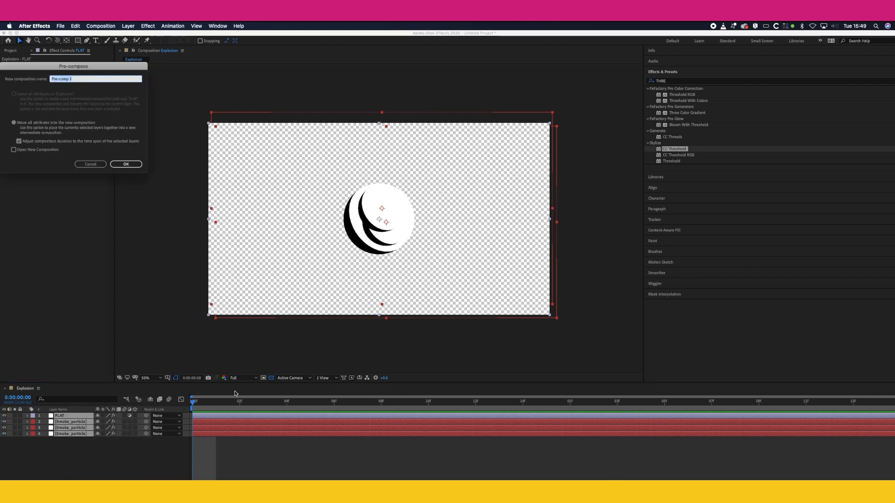
pyautogui.moveTo(102, 66); pyautogui.dragTo(238, 87)
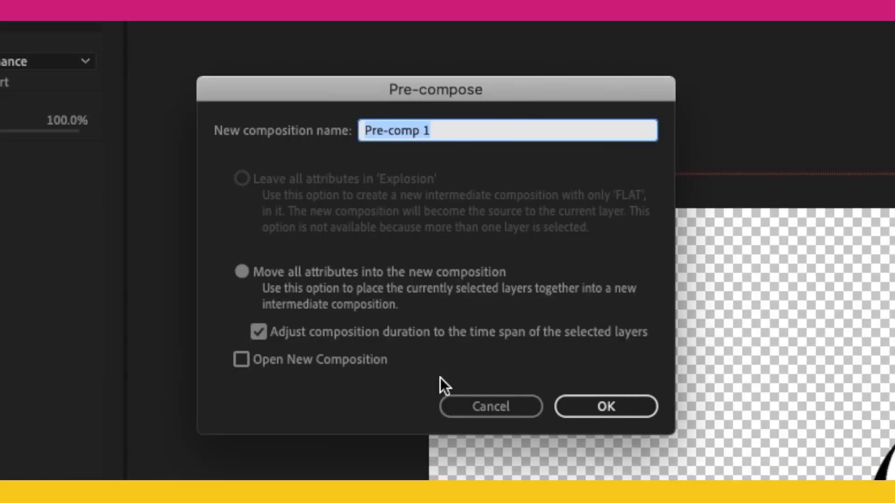
pyautogui.click(264, 271)
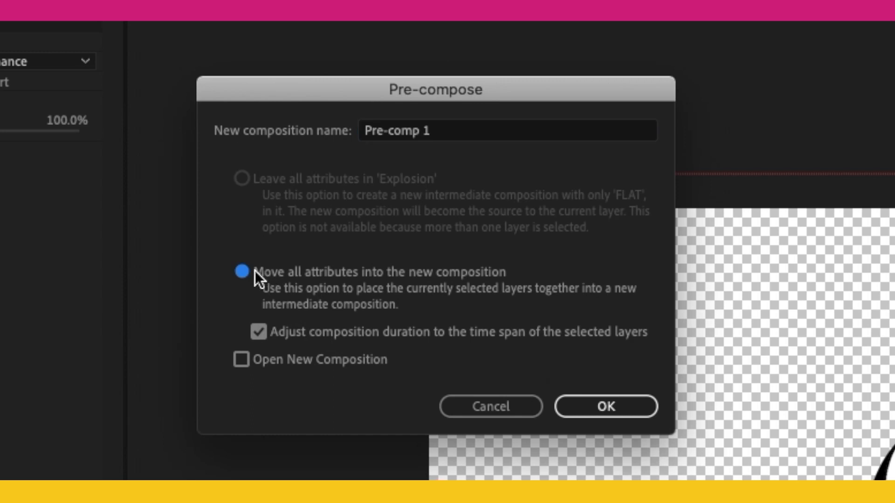
pyautogui.click(449, 133)
pyautogui.write('S')
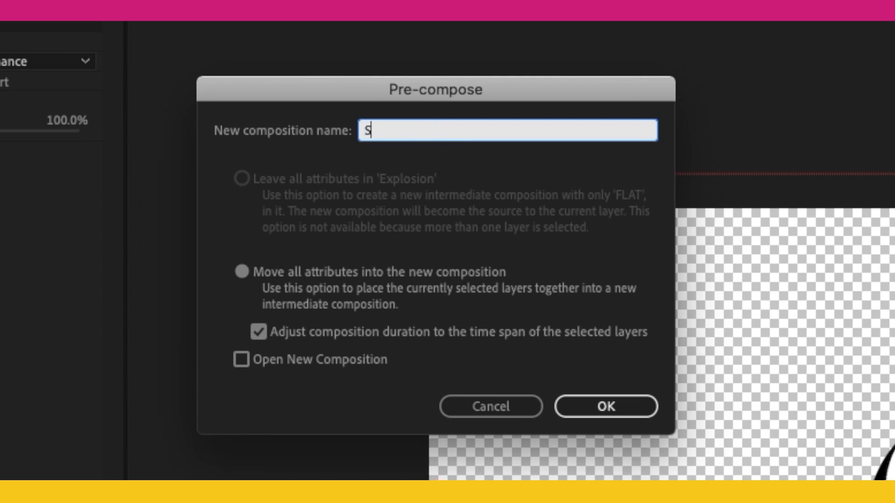
pyautogui.write('moke Particle')
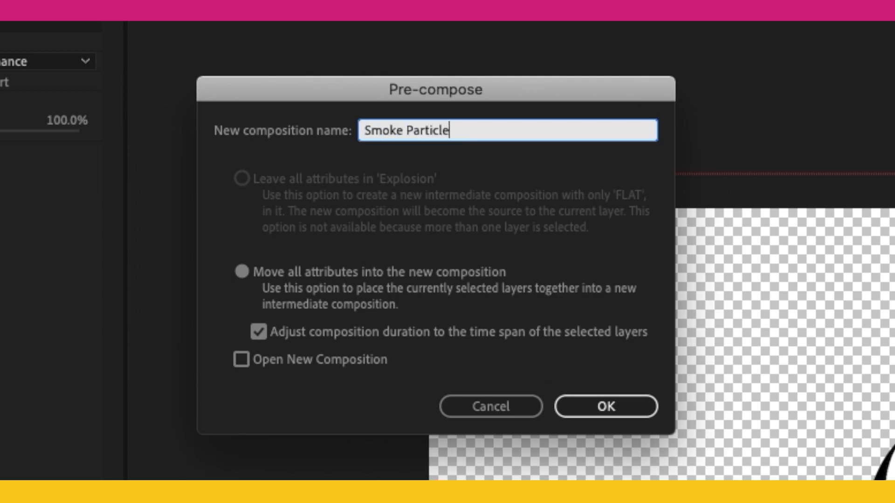
pyautogui.press('Return')
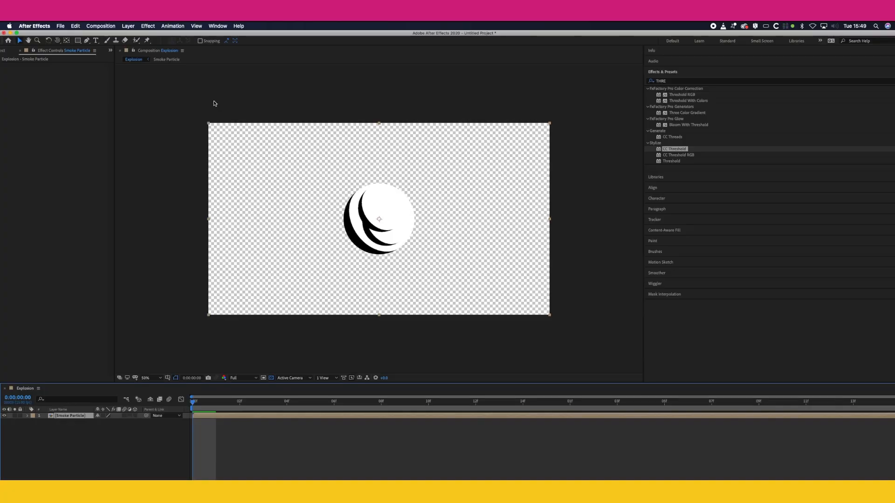
# Step: Add the expression wiggle(2,10) to the Smoke Particle layer's Scale, then preview and scrub the animation
pyautogui.click(28, 417)
pyautogui.click(34, 422)
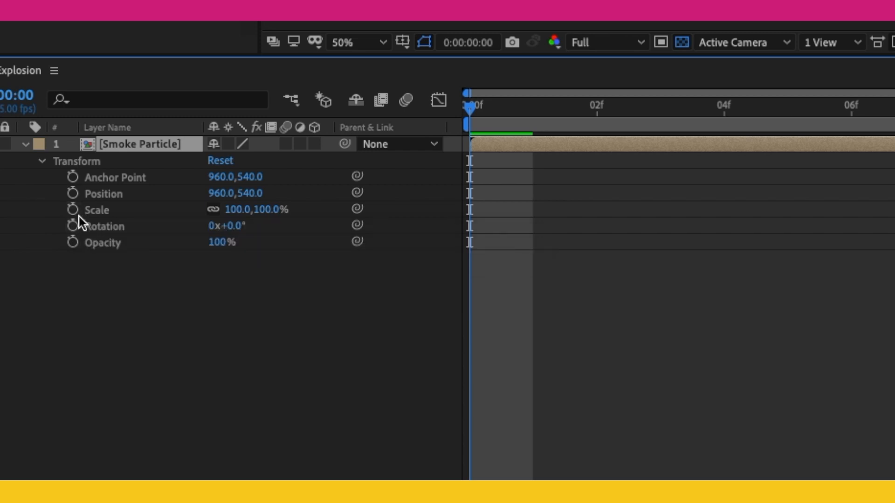
pyautogui.keyDown('alt'); pyautogui.click(72, 211); pyautogui.keyUp('alt')
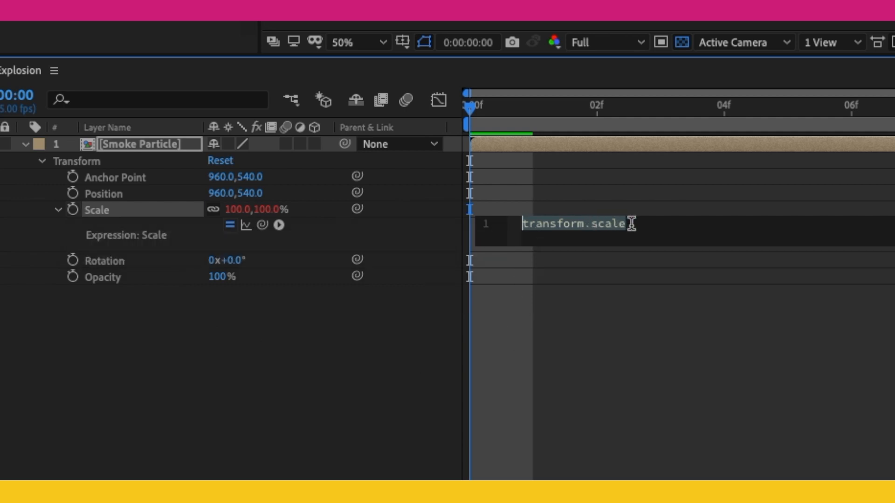
pyautogui.write('wiggle')
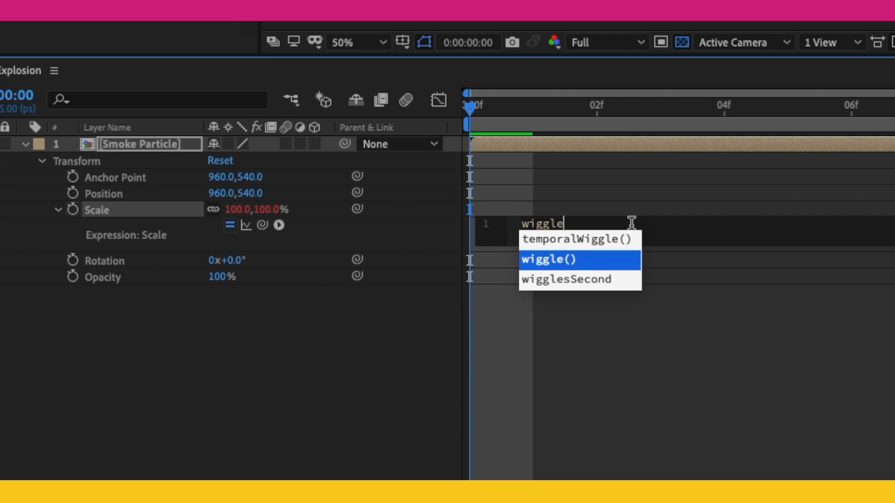
pyautogui.press('Return')
pyautogui.write('2,10')
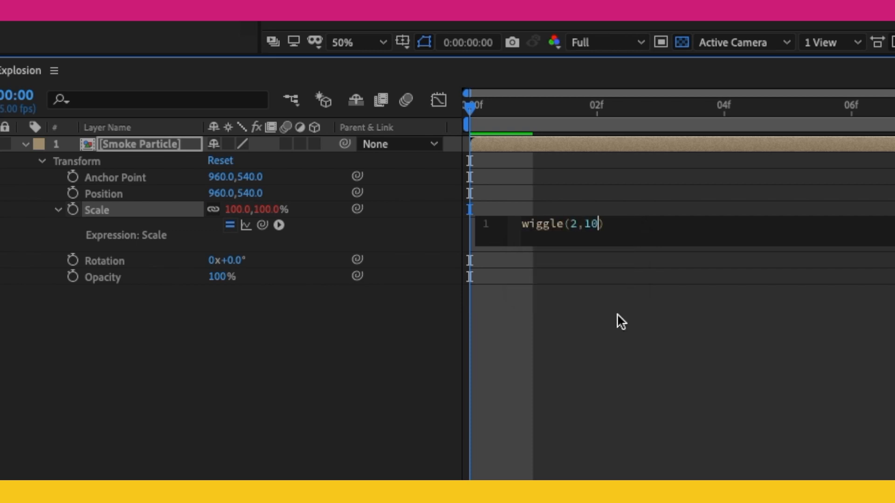
pyautogui.click(617, 316)
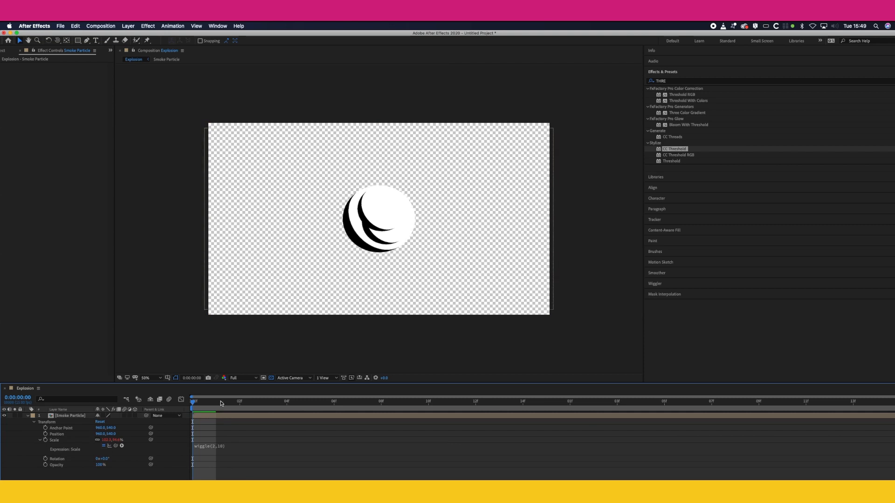
pyautogui.press('space')
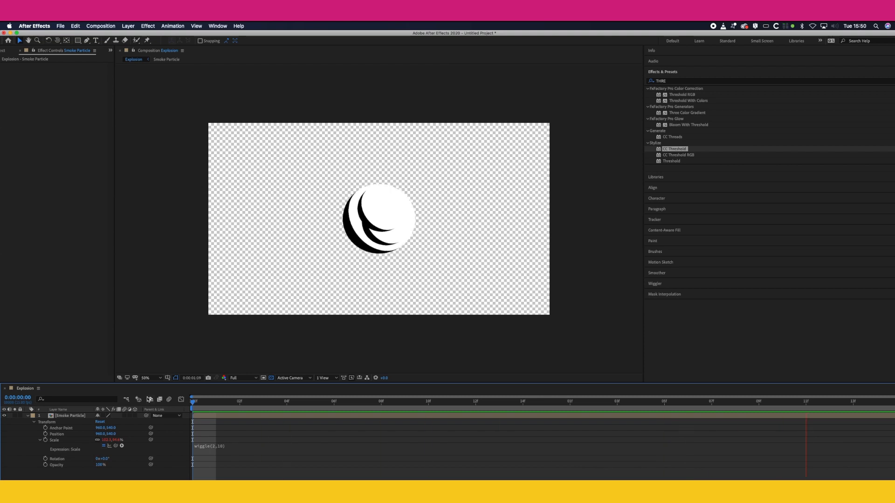
pyautogui.press('space')
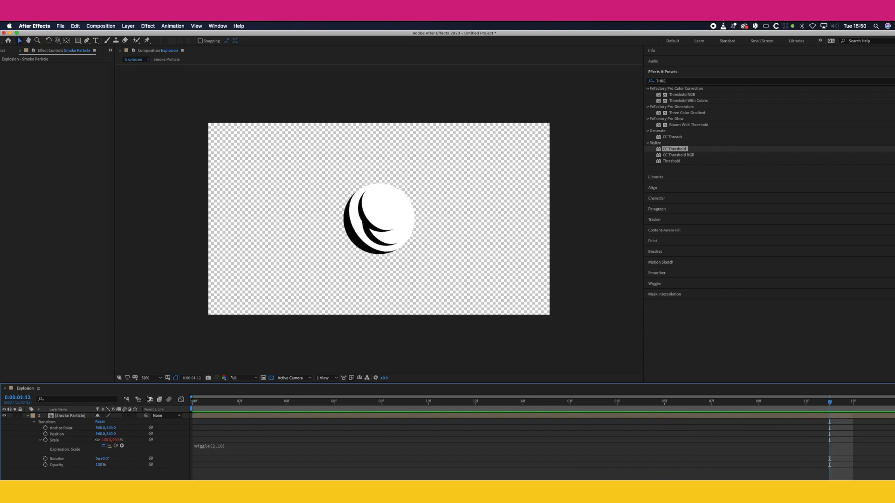
pyautogui.moveTo(210, 402); pyautogui.dragTo(381, 403)
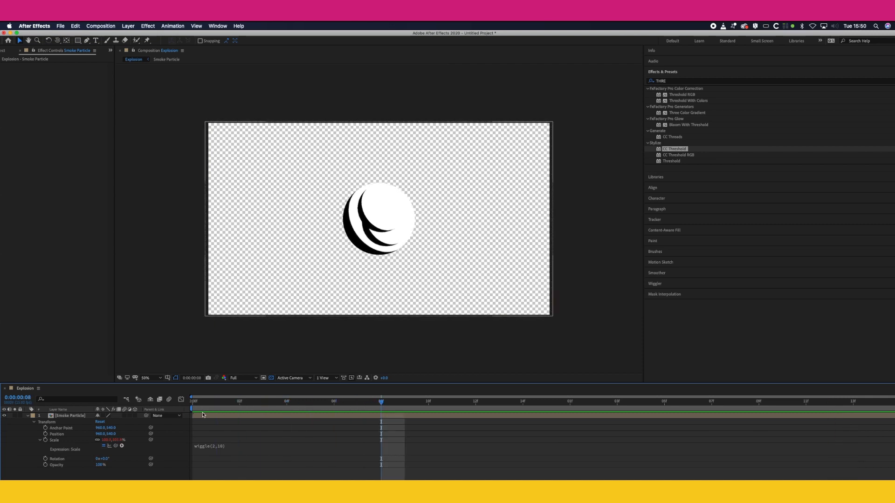
# Step: Keyframe Smoke Particle's Rotation from 0° at the start to 150° at 0:00:01:14 and preview the spin
pyautogui.press('Home')
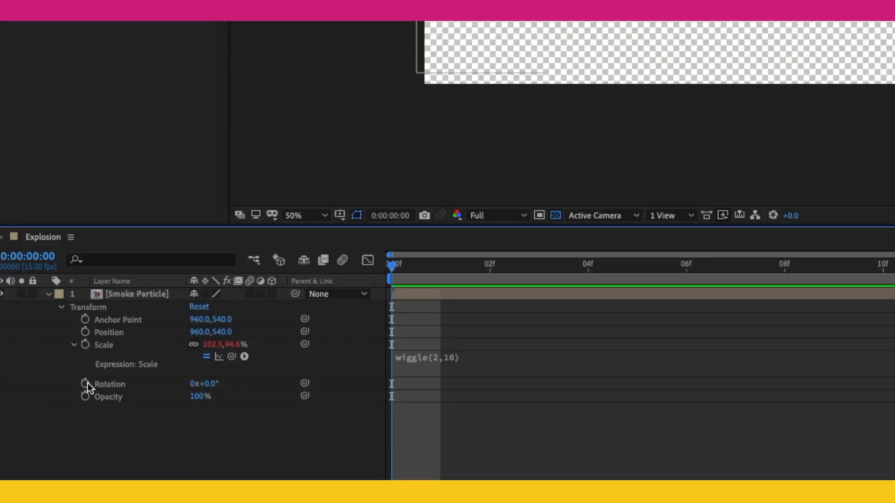
pyautogui.click(45, 459)
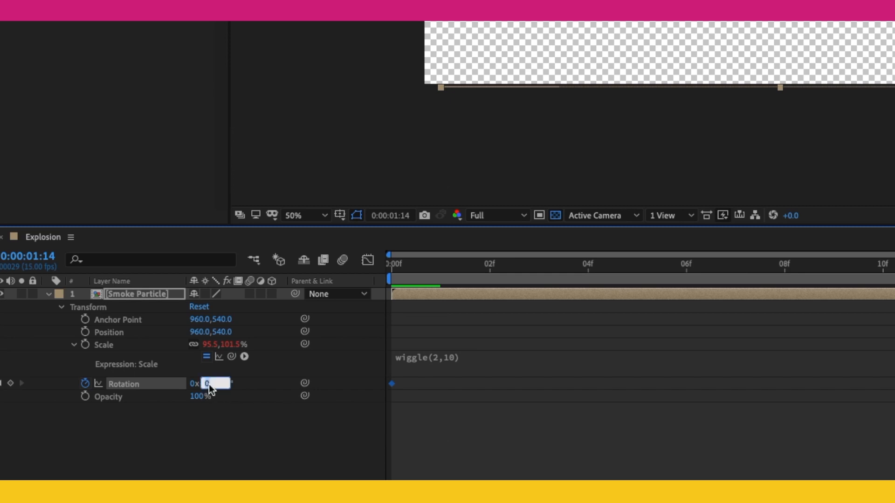
pyautogui.write('150')
pyautogui.press('Return')
pyautogui.press('space')
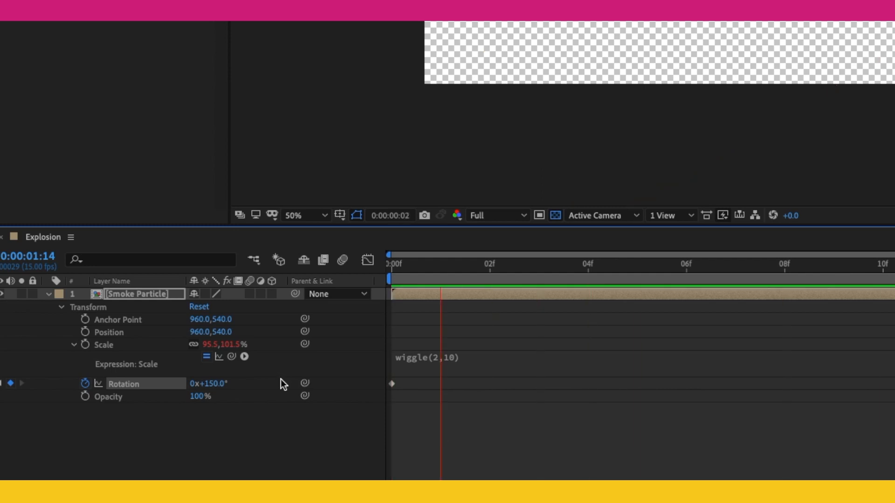
pyautogui.press('space')
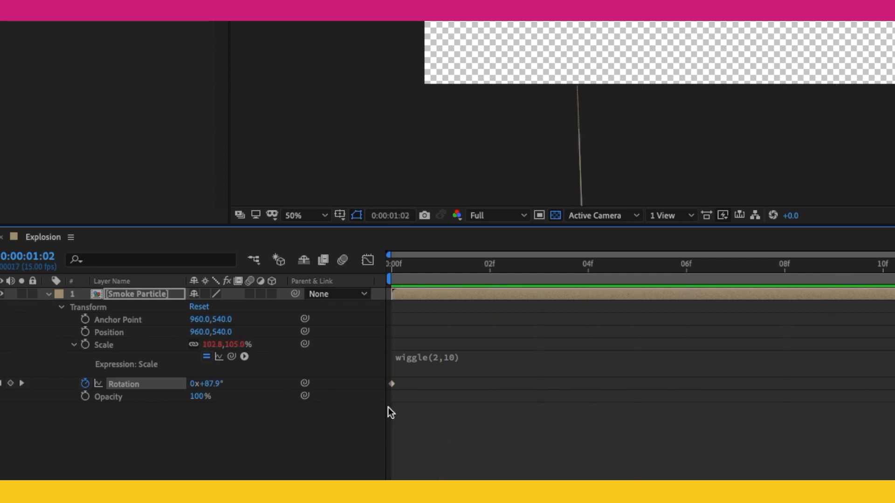
pyautogui.moveTo(436, 271); pyautogui.dragTo(359, 270)
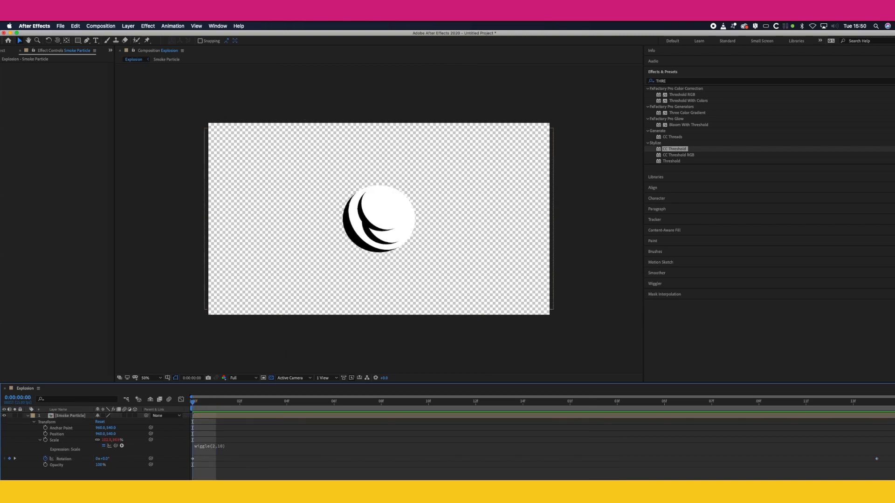
# Step: Add an adjustment layer above Smoke Particle and rename it Lighting
pyautogui.click(131, 26)
pyautogui.moveTo(137, 36)
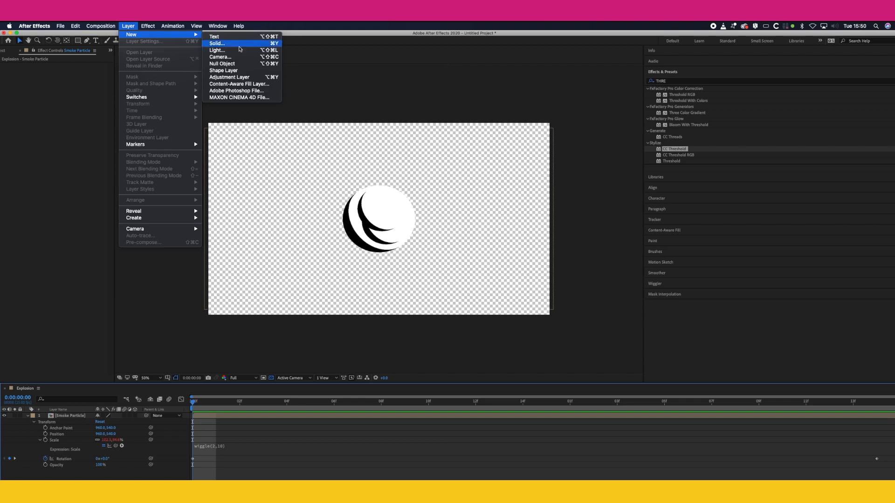
pyautogui.click(233, 77)
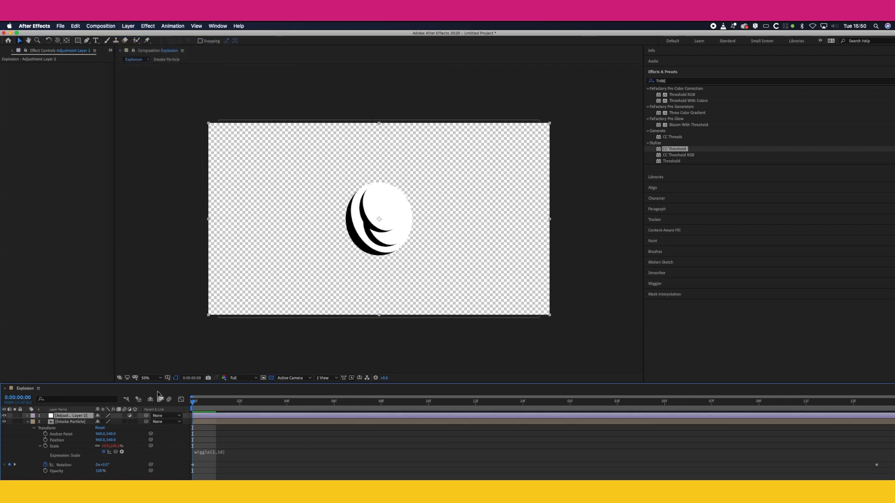
pyautogui.click(89, 477)
pyautogui.click(72, 417)
pyautogui.press('Return')
pyautogui.write('Lighting')
pyautogui.press('Return')
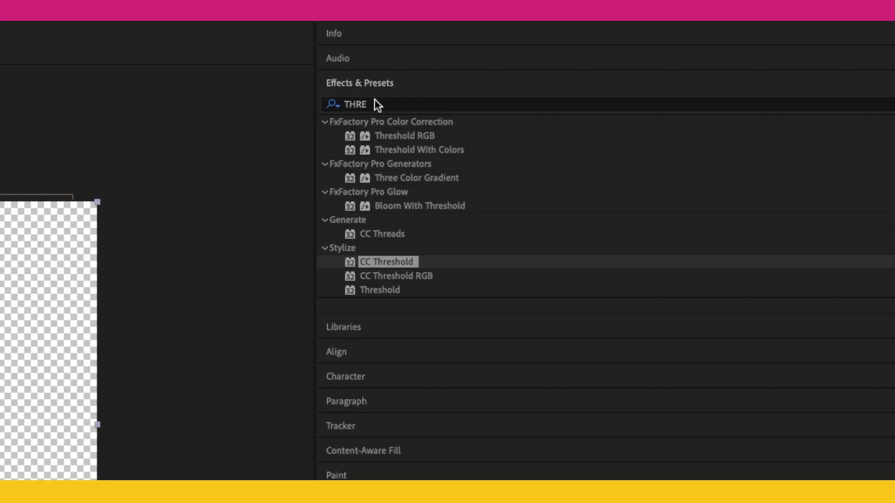
# Step: Search the effects for "hue", apply Hue/Saturation to the Lighting layer and set its Master Lightness to 70
pyautogui.click(377, 104)
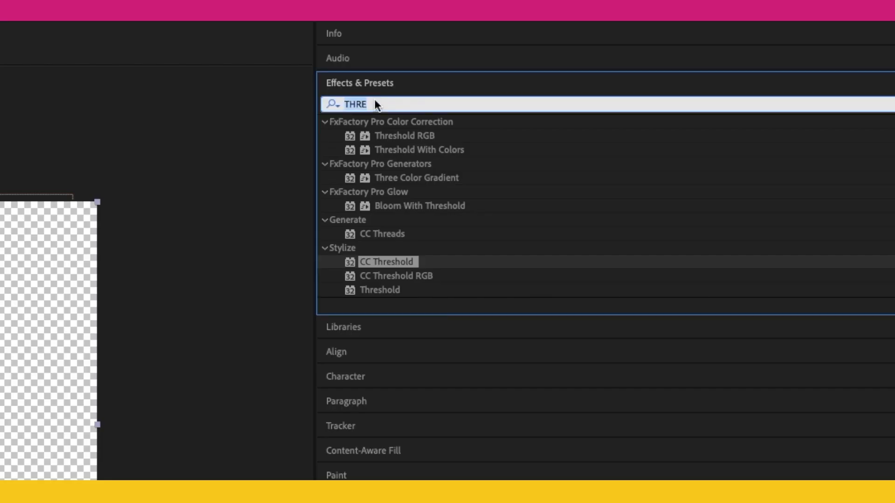
pyautogui.write('hue')
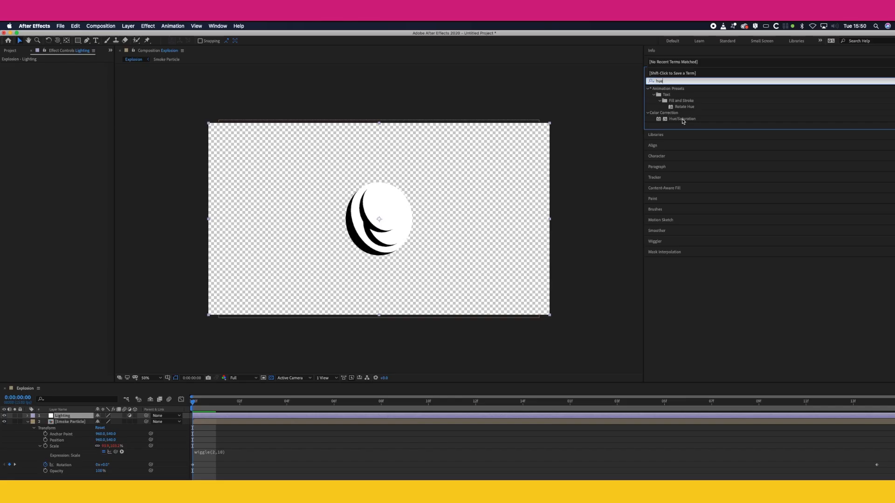
pyautogui.moveTo(406, 191); pyautogui.dragTo(261, 416)
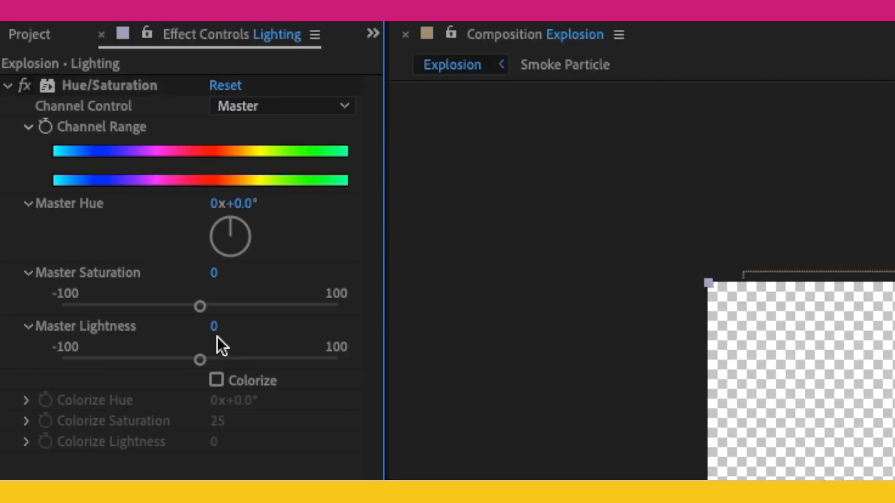
pyautogui.click(214, 329)
pyautogui.write('70')
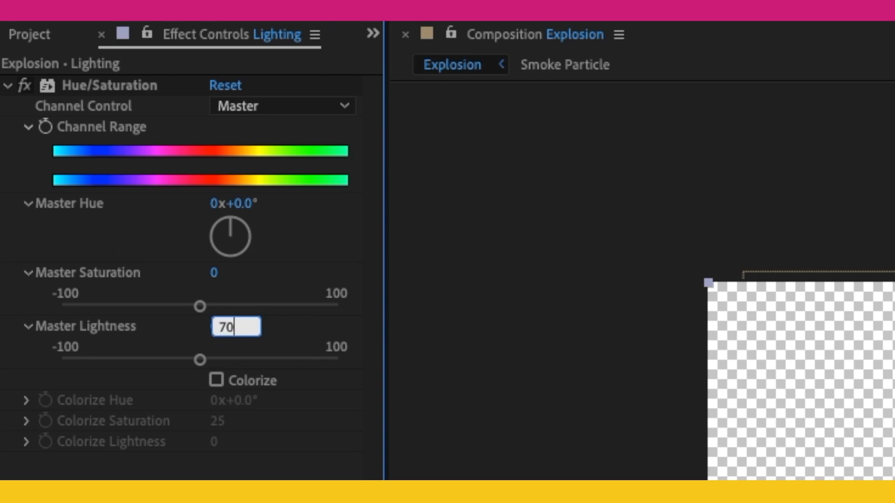
pyautogui.press('Return')
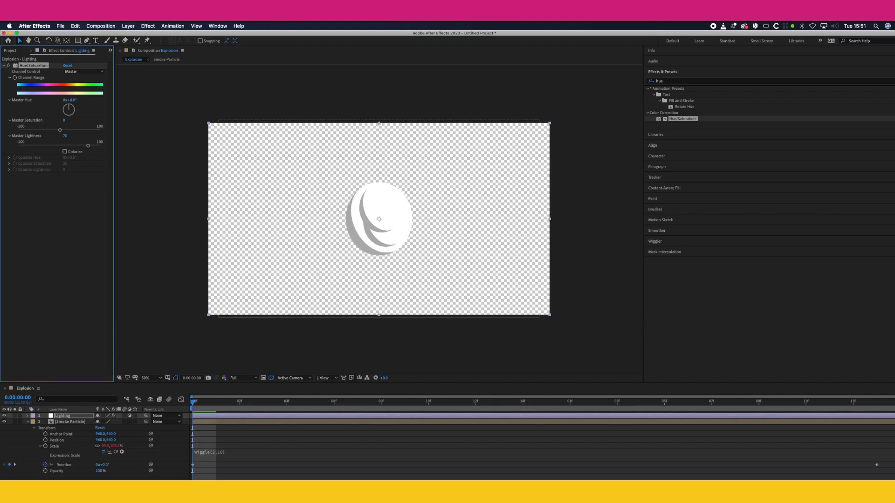
# Step: Pre-compose Lighting and Smoke Particle as smoke_particle_map, moving all attributes into the new composition, and hide the resulting layer
pyautogui.click(56, 418)
pyautogui.rightClick(56, 418)
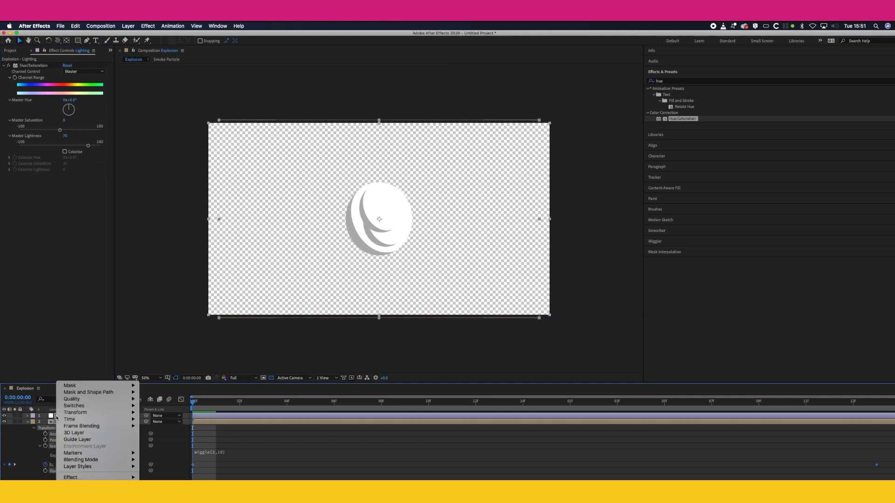
pyautogui.click(82, 501)
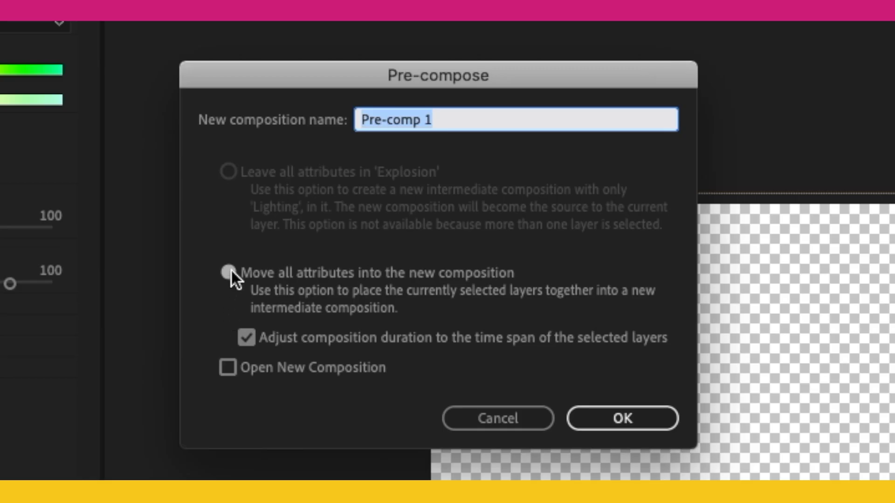
pyautogui.click(229, 272)
pyautogui.tripleClick(426, 119)
pyautogui.write('smoke_particle')
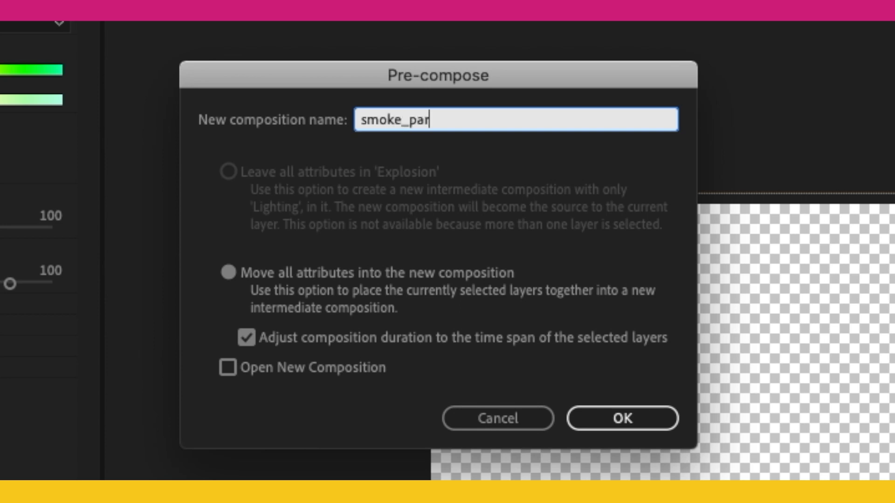
pyautogui.write('_map')
pyautogui.press('Return')
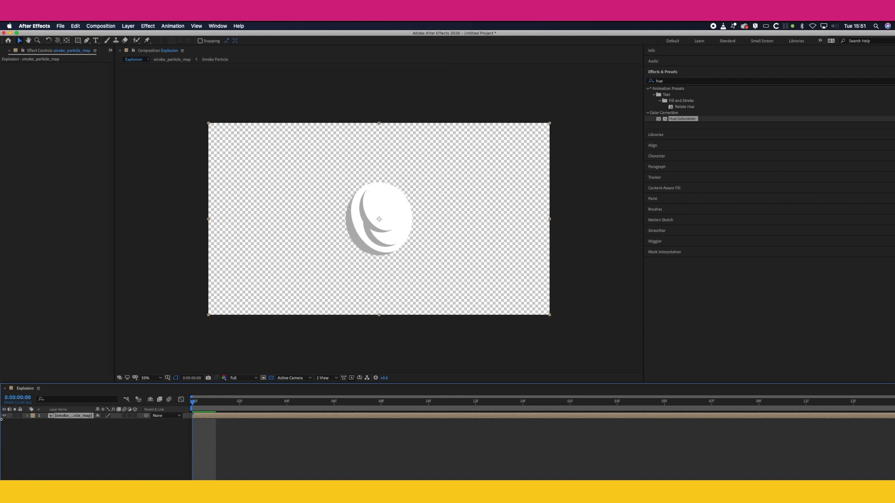
pyautogui.click(4, 416)
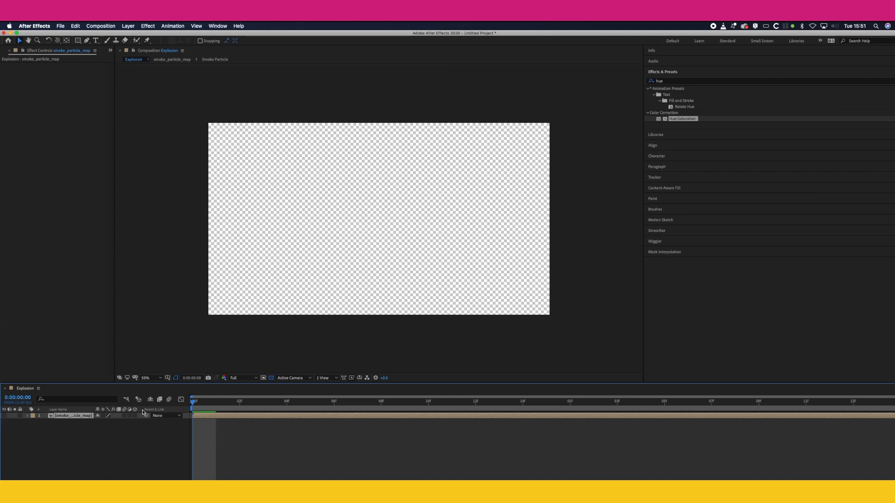
# Step: Create a white solid layer named Particles above smoke_particle_map in the Explosion composition
pyautogui.click(130, 26)
pyautogui.moveTo(131, 34)
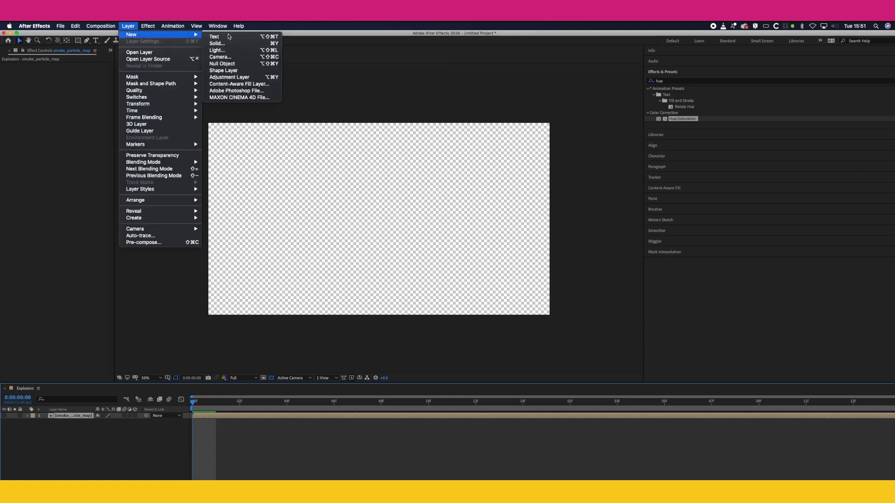
pyautogui.click(251, 41)
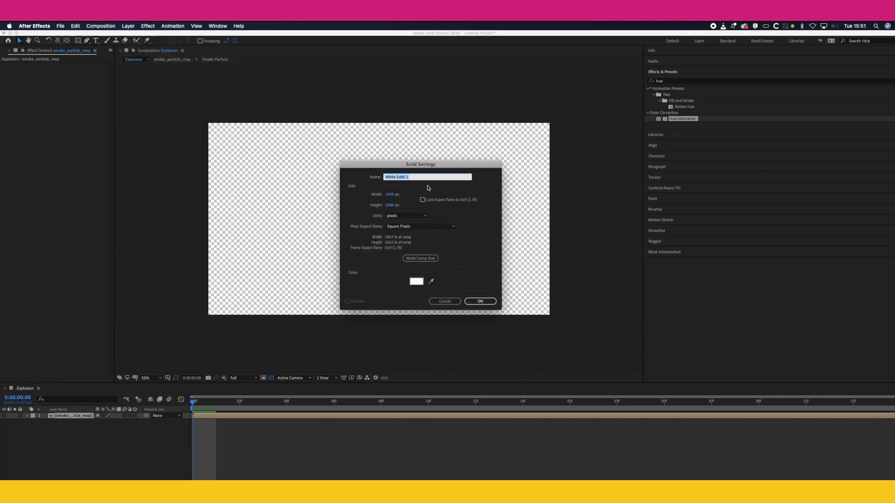
pyautogui.write('Particles')
pyautogui.press('Return')
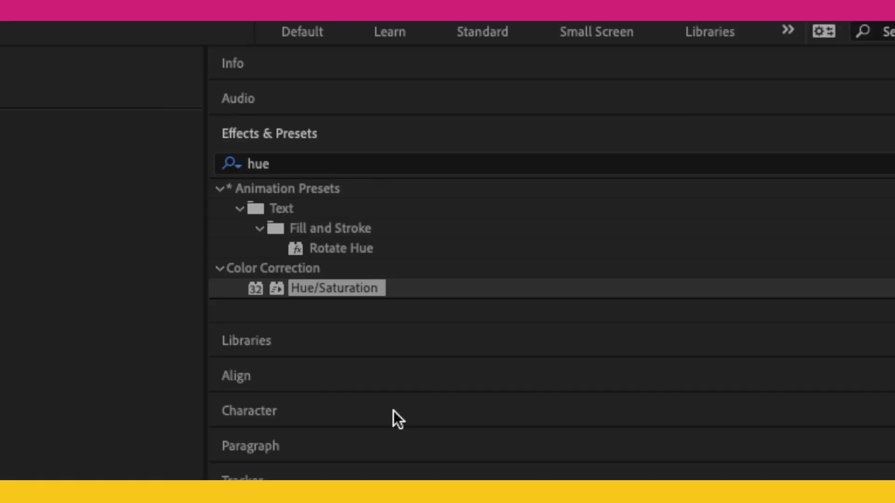
# Step: Search the effects for "cc parti" and apply CC Particle World to the Particles layer
pyautogui.click(289, 169)
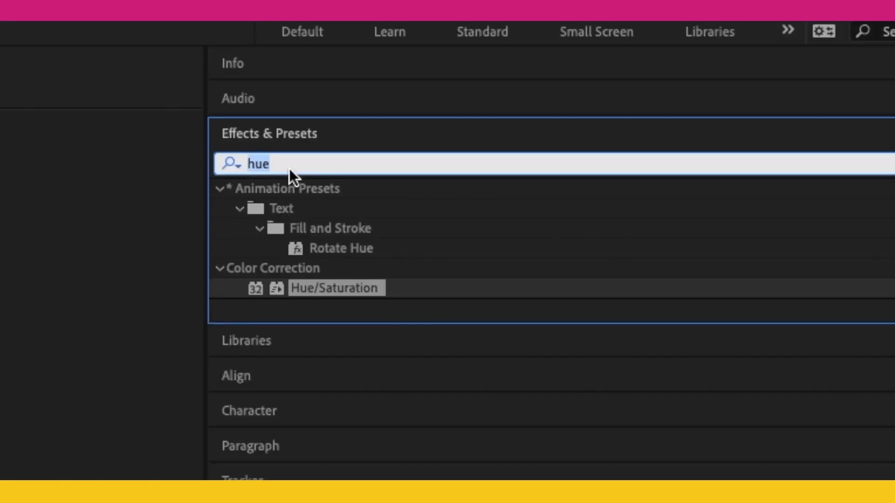
pyautogui.write('cc parti')
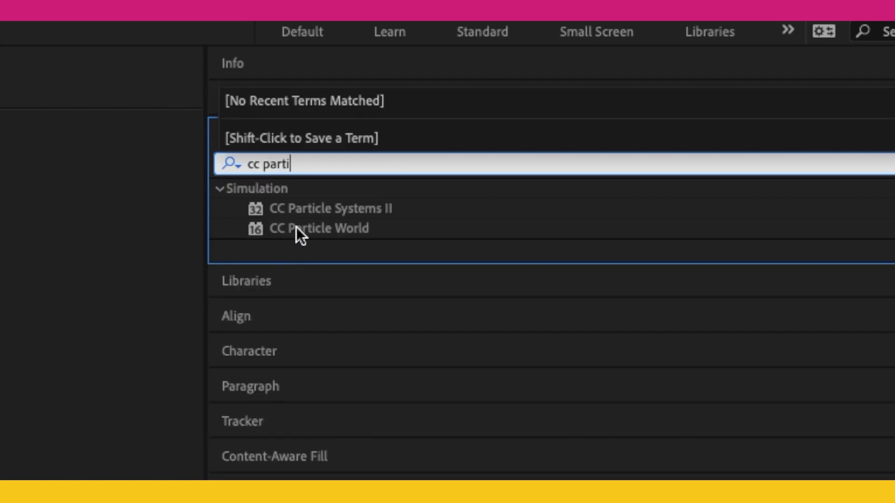
pyautogui.moveTo(297, 227); pyautogui.dragTo(1, 415)
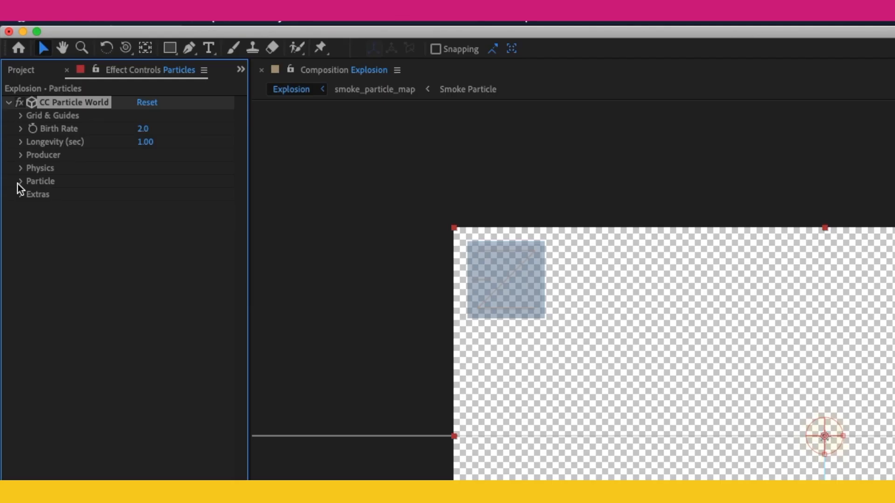
# Step: Keyframe CC Particle World's Birth Rate from 5 at the start to 0 at frame 10 and preview the emission
pyautogui.press('space')
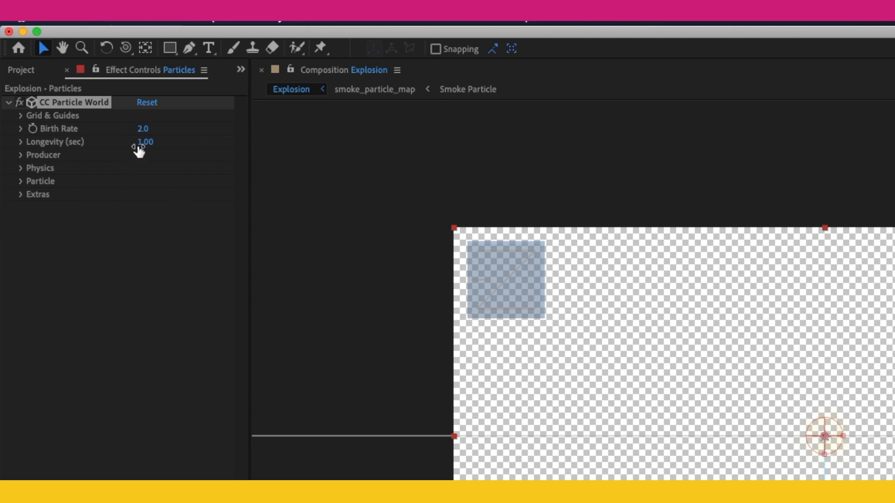
pyautogui.click(143, 129)
pyautogui.write('5')
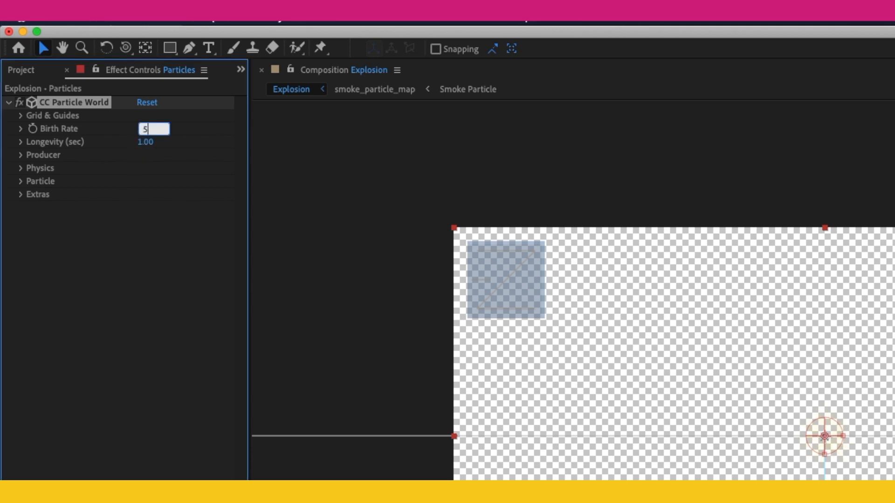
pyautogui.click(34, 131)
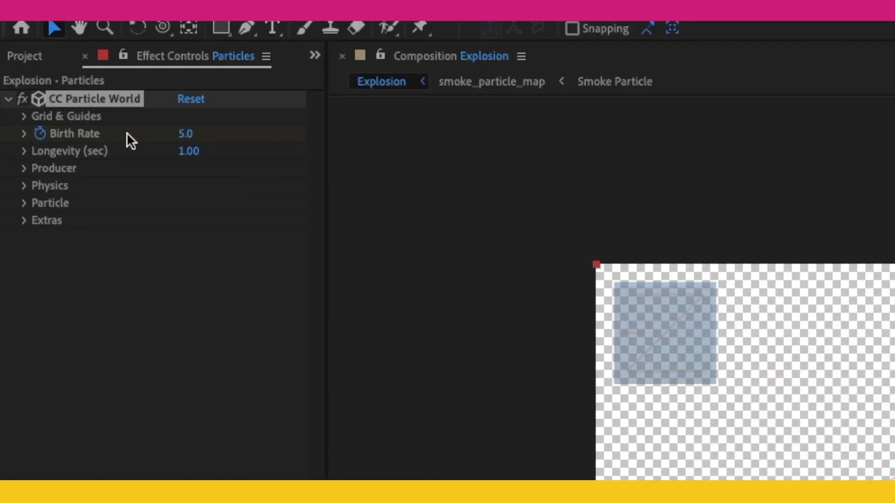
pyautogui.click(189, 136)
pyautogui.write('0')
pyautogui.press('Return')
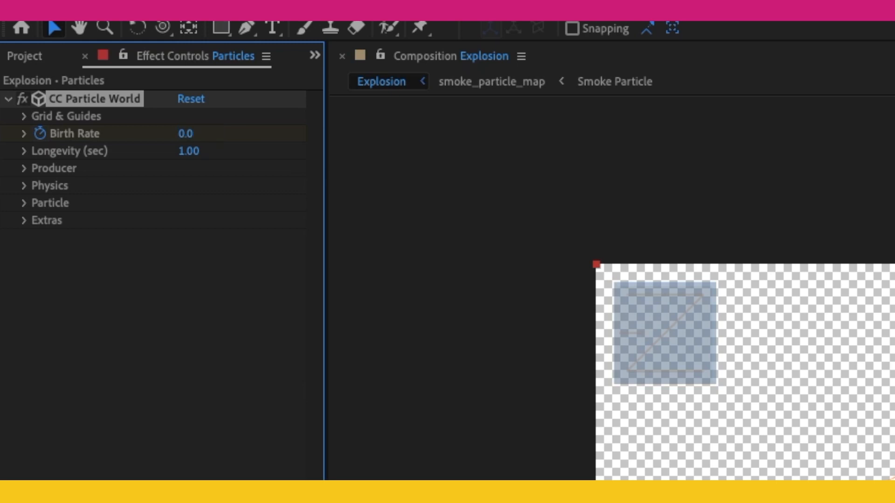
pyautogui.press('Home')
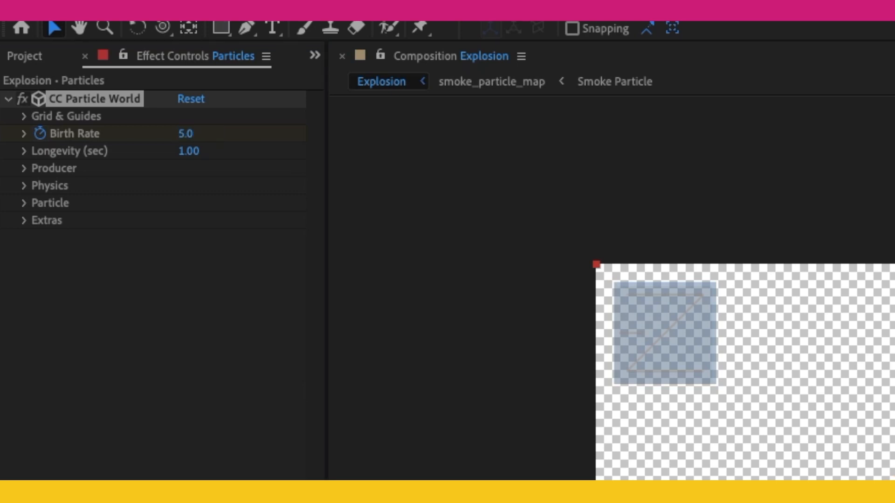
pyautogui.press('space')
pyautogui.press('space')
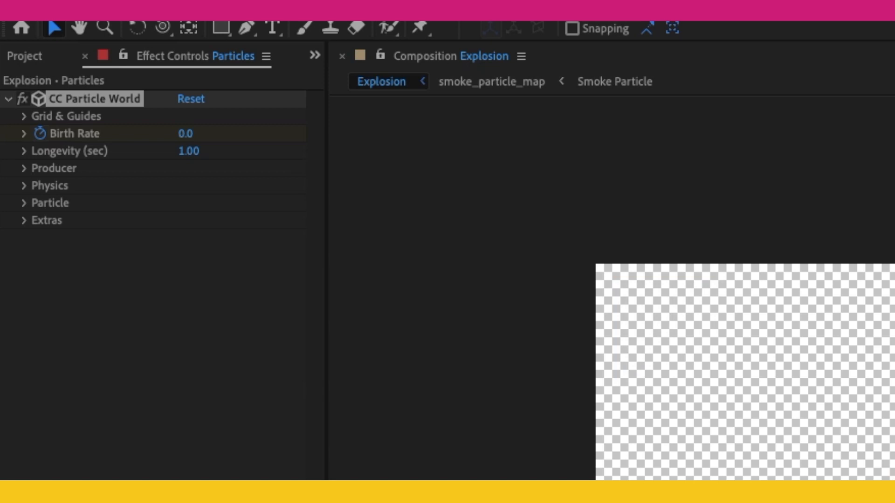
pyautogui.press('Home')
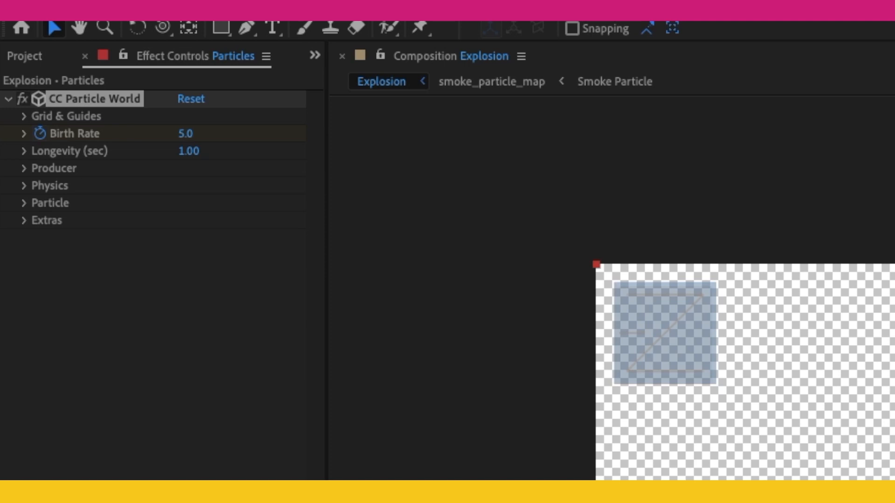
# Step: In CC Particle World's Physics settings, choose the Explosive animation and set Gravity to 0
pyautogui.click(23, 185)
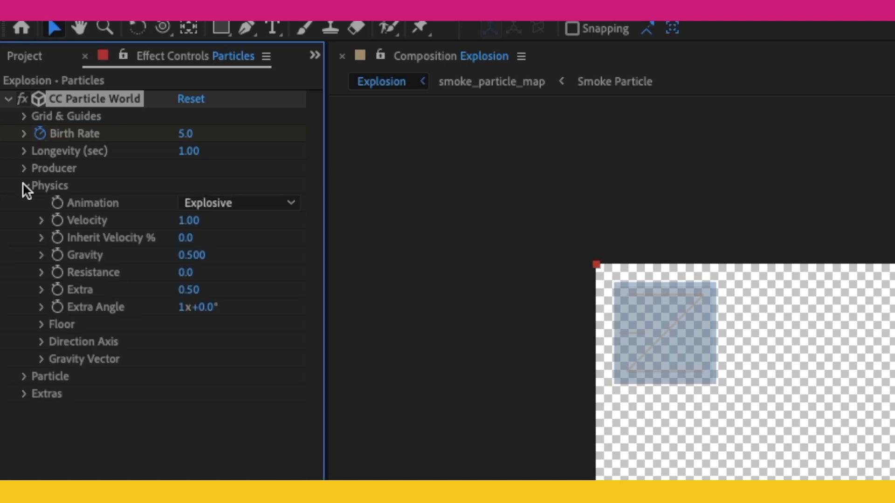
pyautogui.click(244, 202)
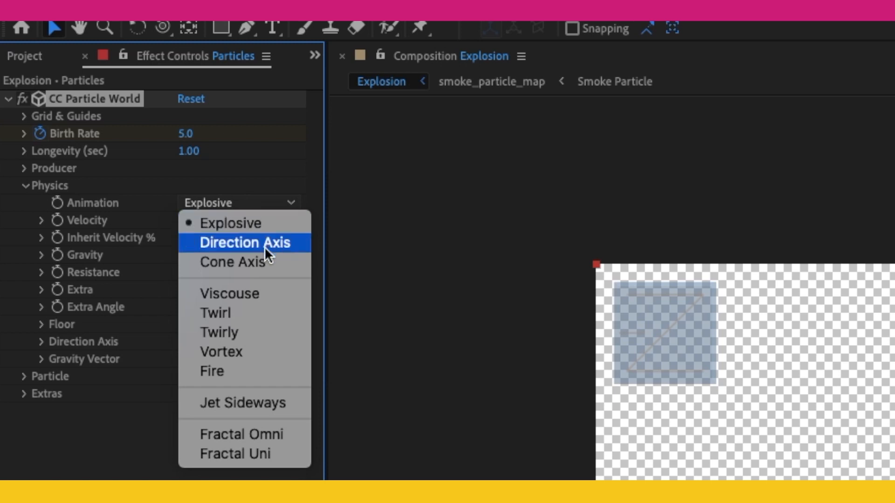
pyautogui.click(251, 224)
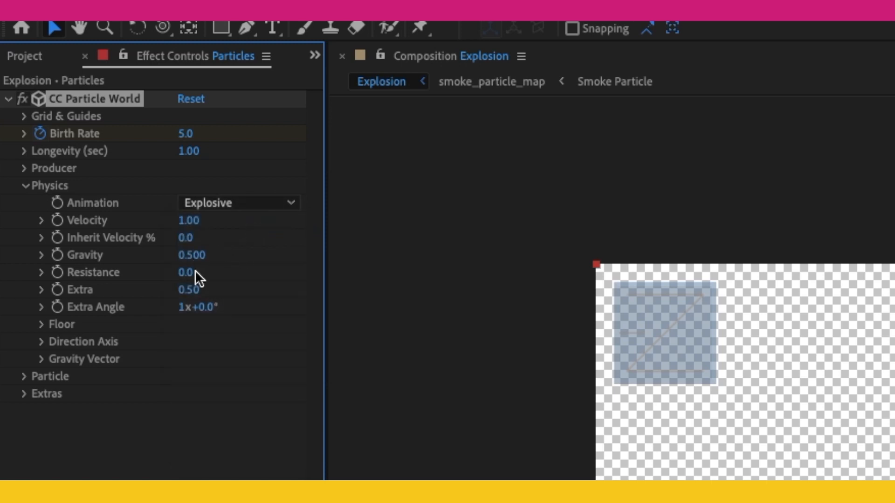
pyautogui.click(190, 256)
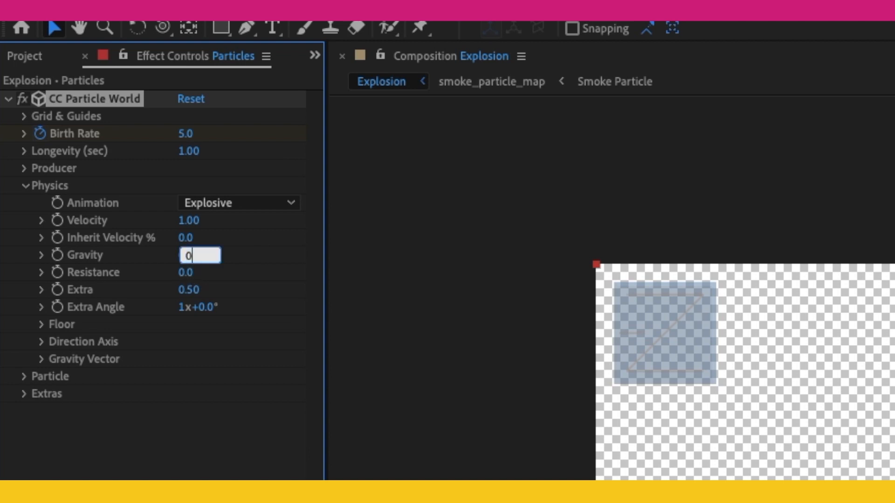
pyautogui.press('Return')
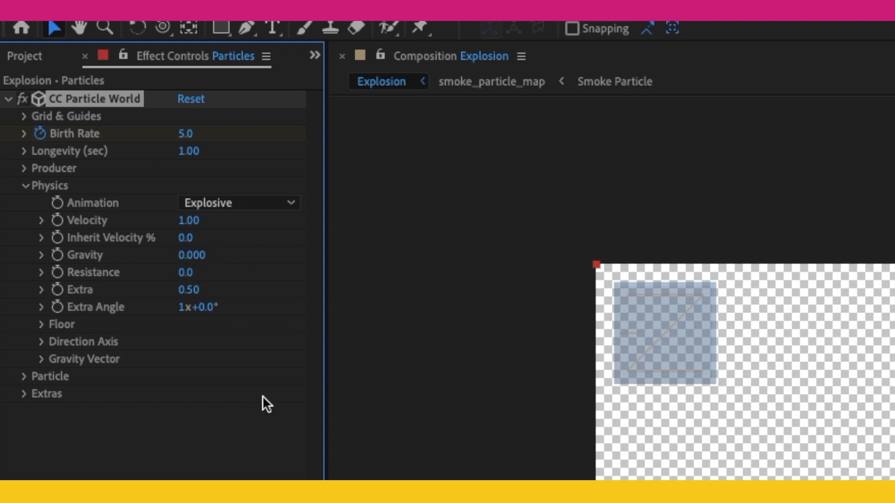
# Step: Set the Physics Resistance to 2, preview the particle burst and return to the start
pyautogui.click(192, 272)
pyautogui.write('2')
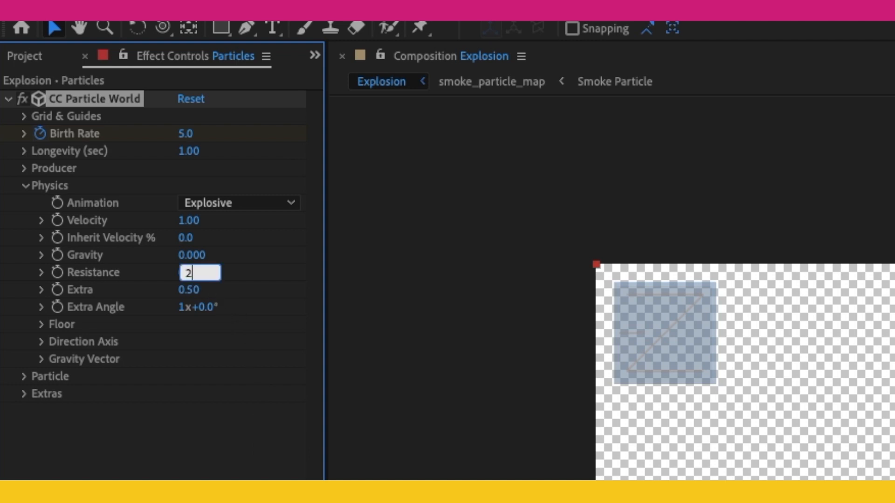
pyautogui.press('Return')
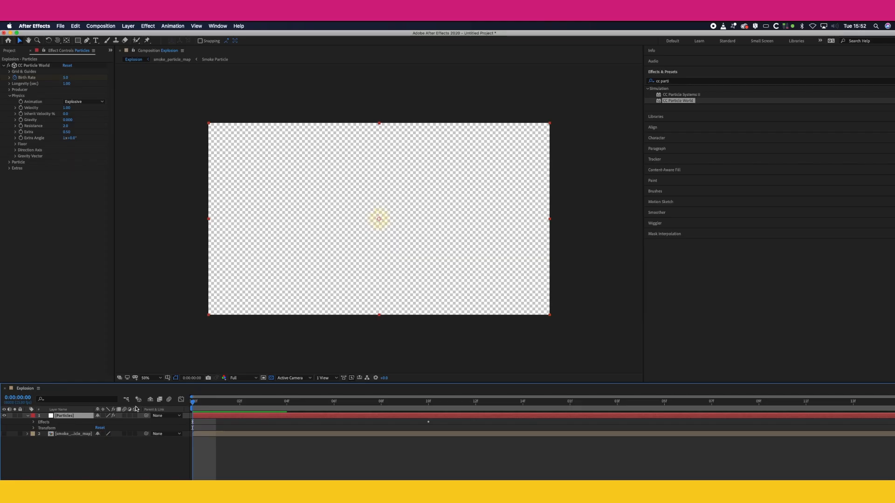
pyautogui.press('space')
pyautogui.press('space')
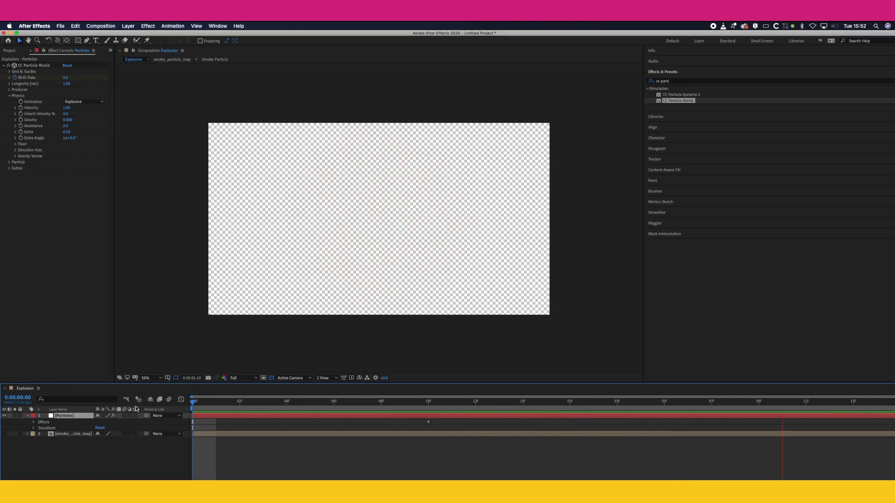
pyautogui.press('Home')
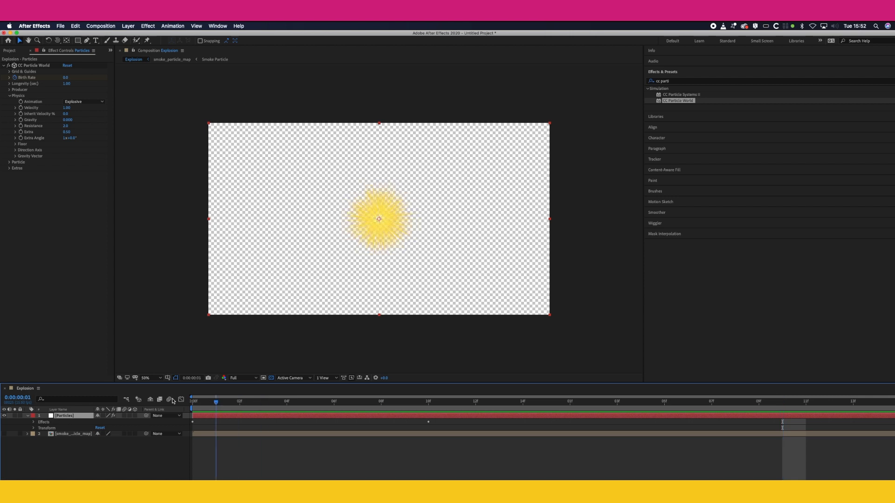
# Step: Change CC Particle World's Particle Type to Textured Square
pyautogui.click(9, 97)
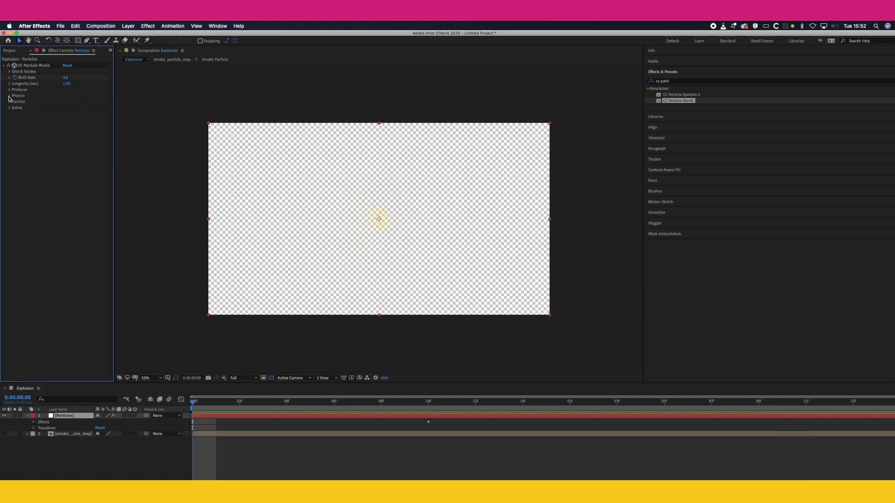
pyautogui.click(10, 102)
pyautogui.click(74, 107)
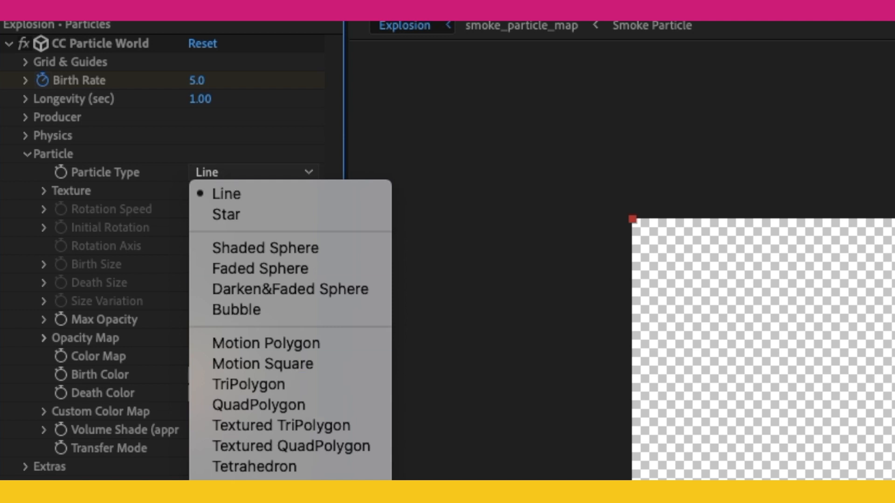
pyautogui.click(252, 480)
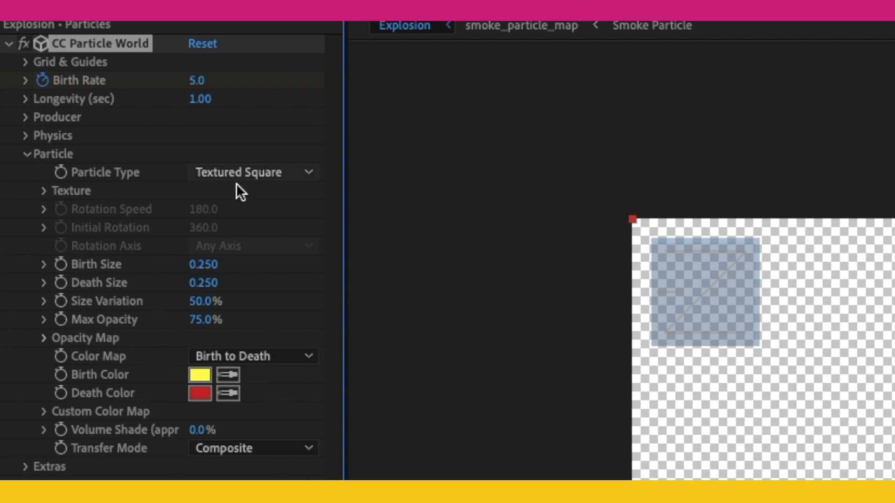
# Step: Assign smoke_particle_map as the particles' Texture Layer and scrub to frame 9 to check the burst
pyautogui.click(44, 191)
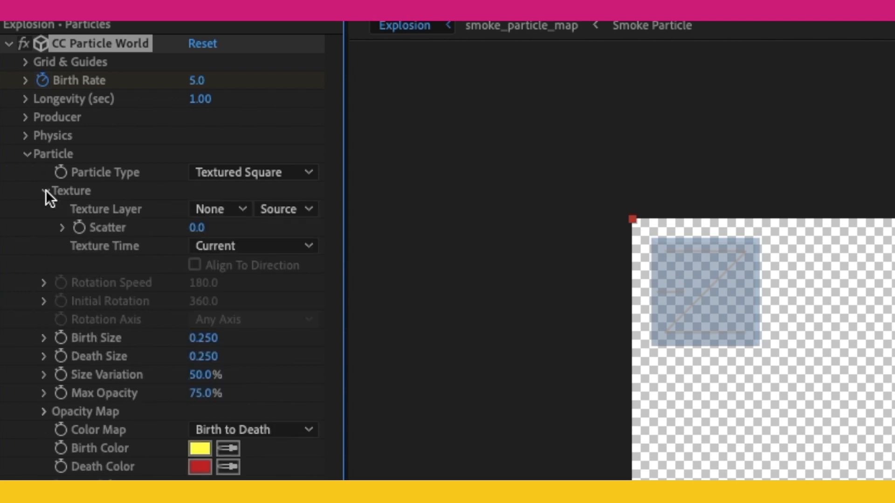
pyautogui.click(207, 208)
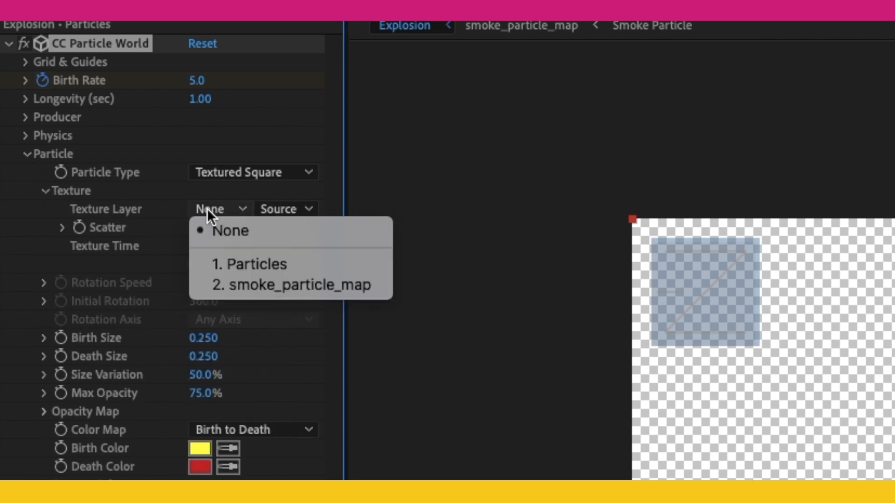
pyautogui.click(339, 285)
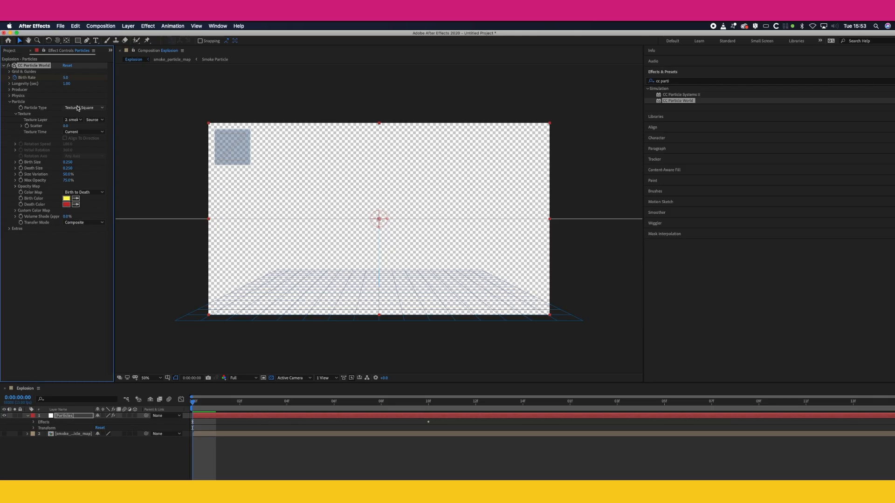
pyautogui.moveTo(356, 403); pyautogui.dragTo(404, 402)
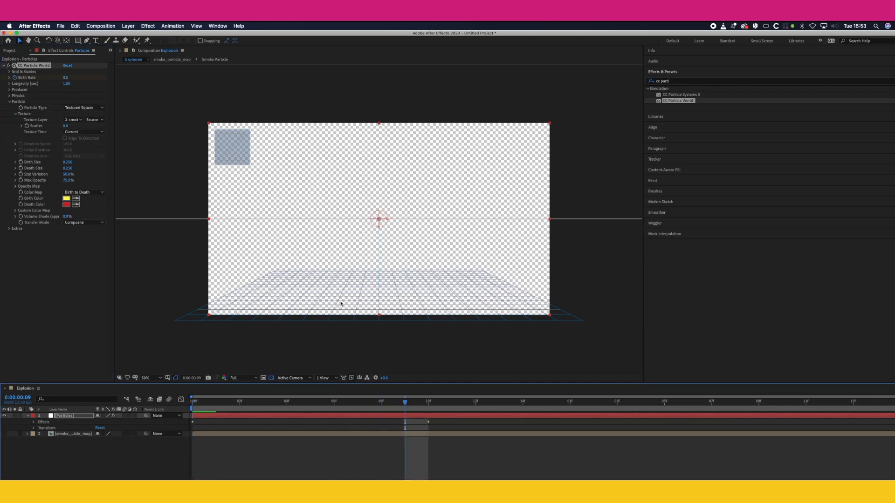
# Step: Add a black solid as a background and place it directly below the Particles layer
pyautogui.click(128, 26)
pyautogui.moveTo(133, 34)
pyautogui.click(219, 41)
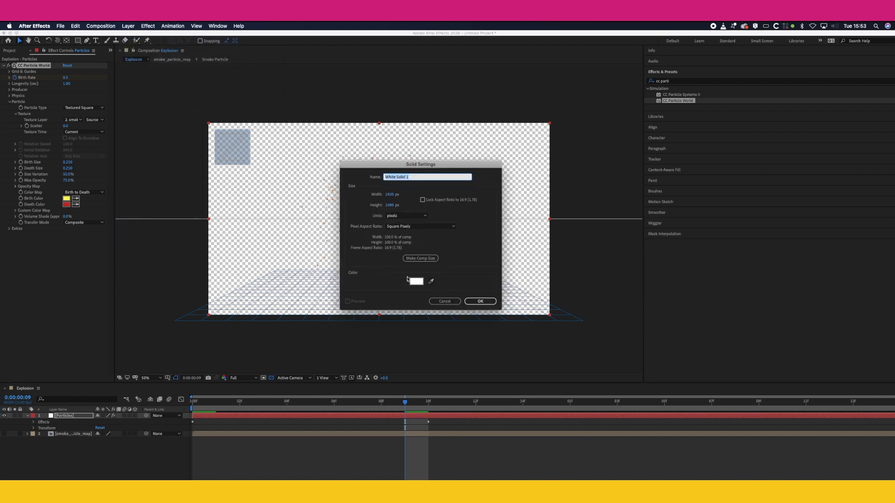
pyautogui.click(417, 281)
pyautogui.moveTo(38, 121); pyautogui.dragTo(14, 187)
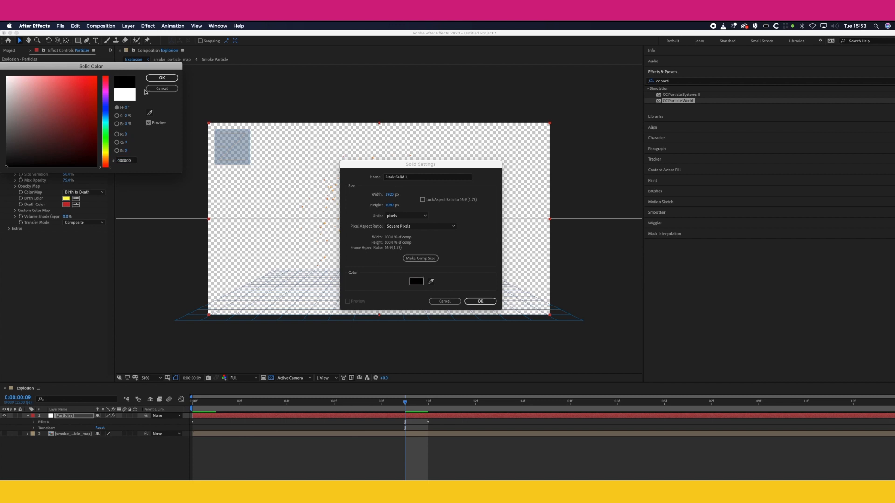
pyautogui.click(162, 77)
pyautogui.click(480, 301)
pyautogui.moveTo(81, 416); pyautogui.dragTo(75, 434)
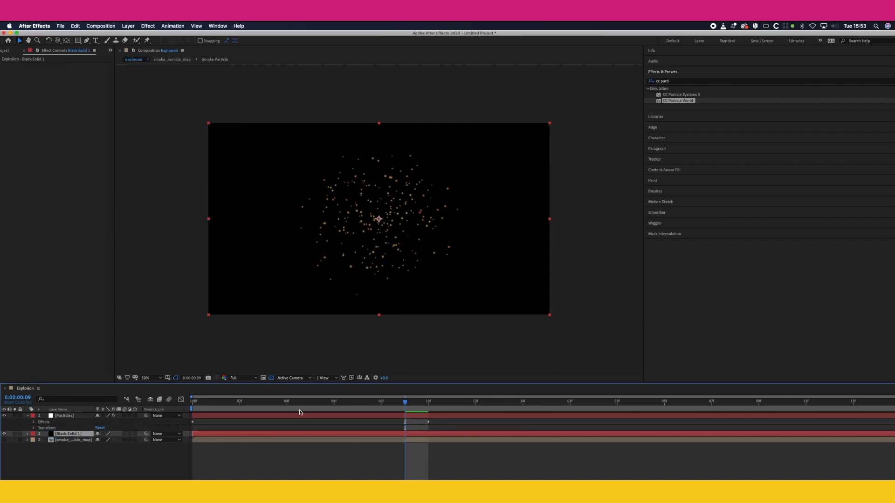
# Step: On the Particles layer, set CC Particle World's Birth Size to 3 and Color Map to Origin Constant, then scrub the burst
pyautogui.press('Home')
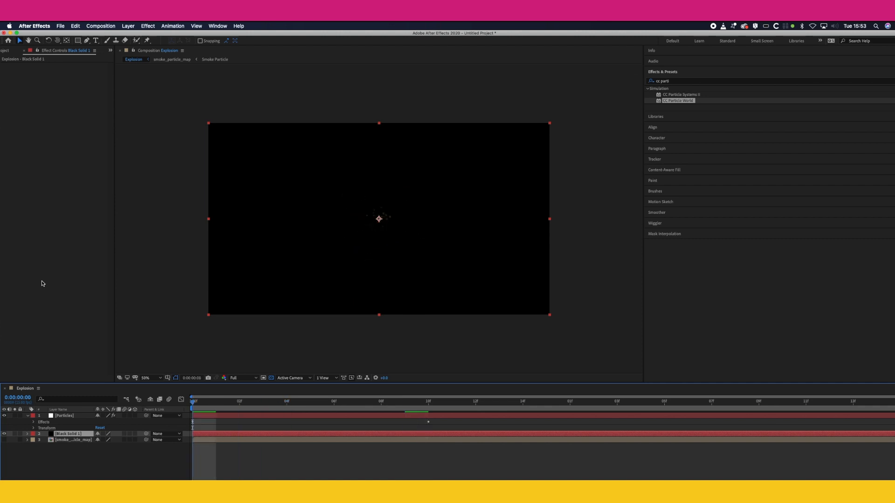
pyautogui.click(65, 416)
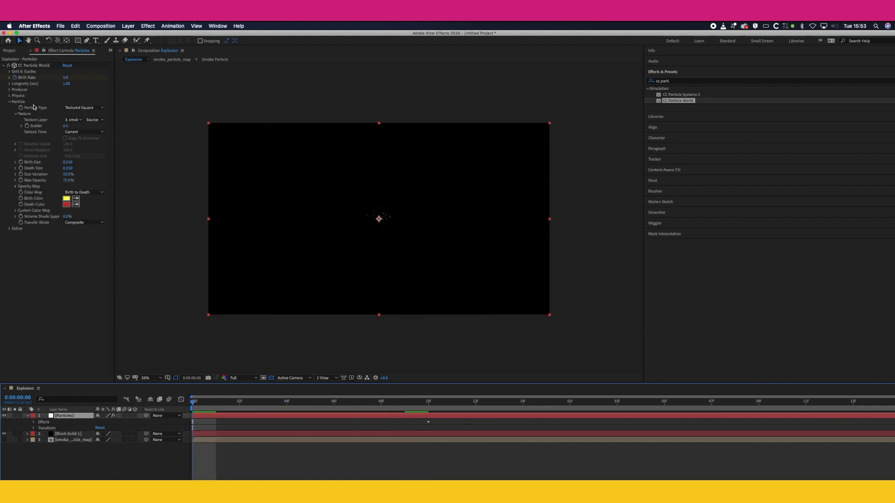
pyautogui.click(68, 163)
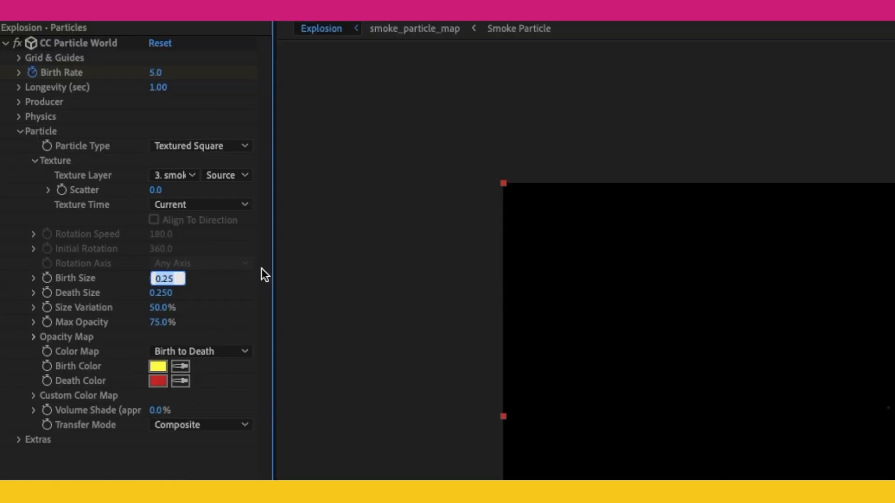
pyautogui.write('3')
pyautogui.click(170, 352)
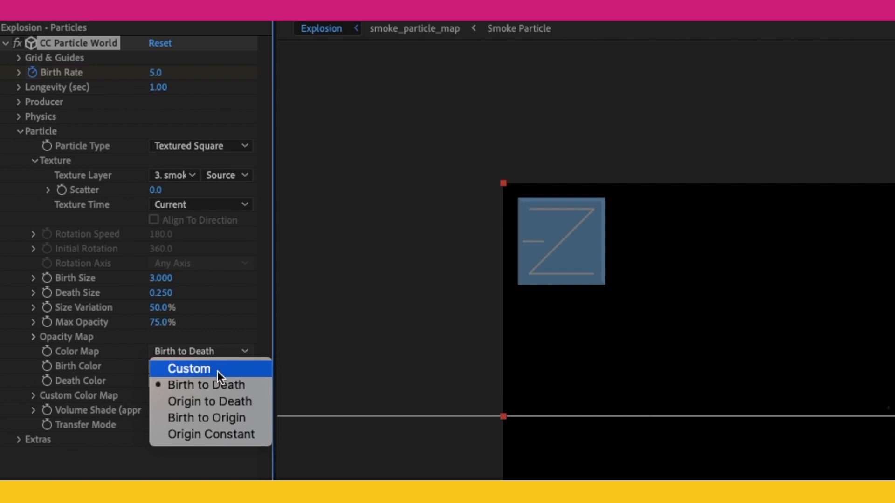
pyautogui.click(226, 434)
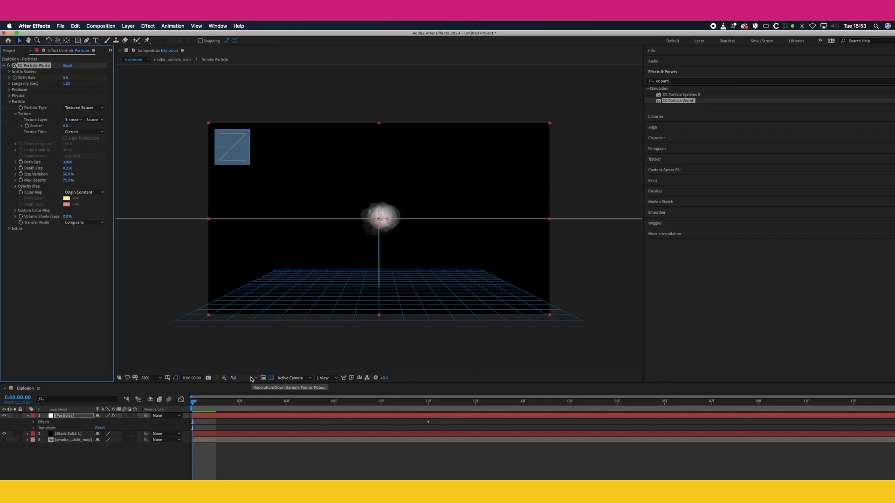
pyautogui.click(387, 408)
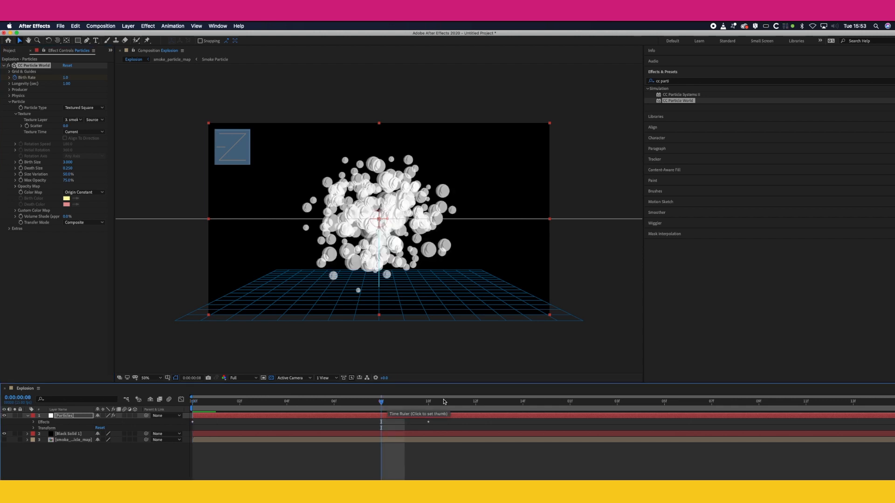
pyautogui.moveTo(215, 403); pyautogui.dragTo(182, 402)
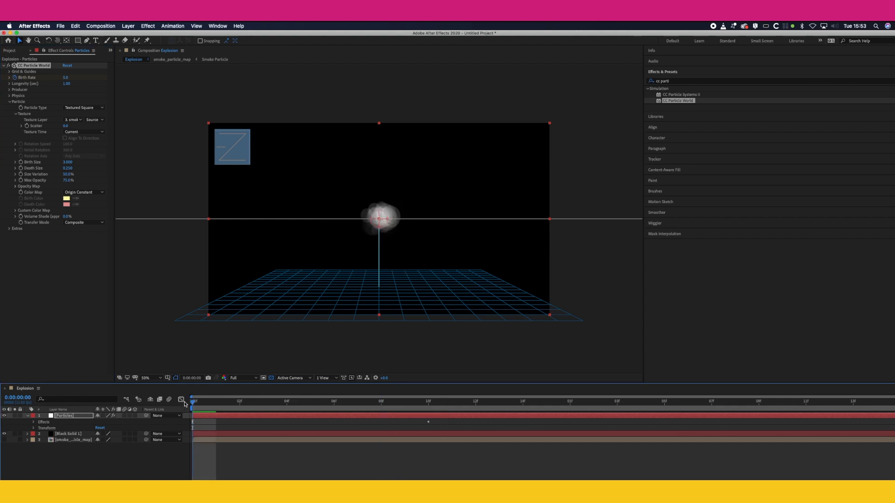
# Step: Set the particles' Death Size to 0.1 and scrub the opening frames to check it
pyautogui.click(65, 168)
pyautogui.write('0')
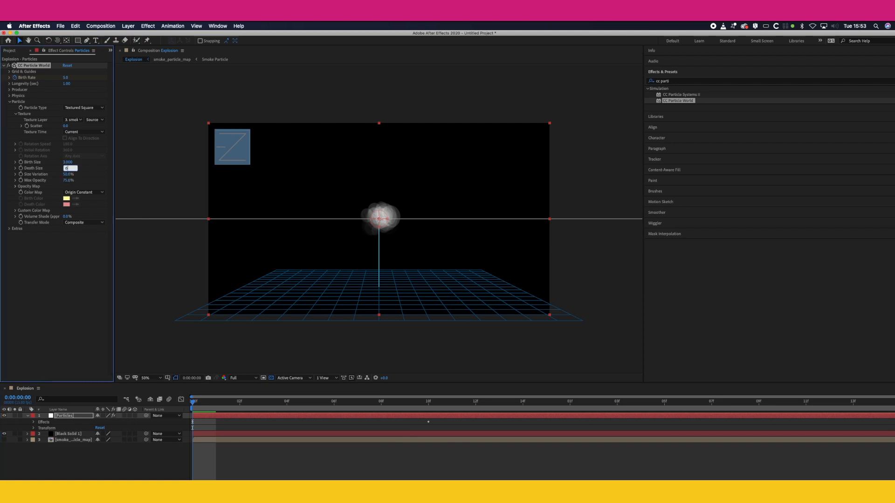
pyautogui.write('.1')
pyautogui.press('Return')
pyautogui.moveTo(223, 405); pyautogui.dragTo(160, 406)
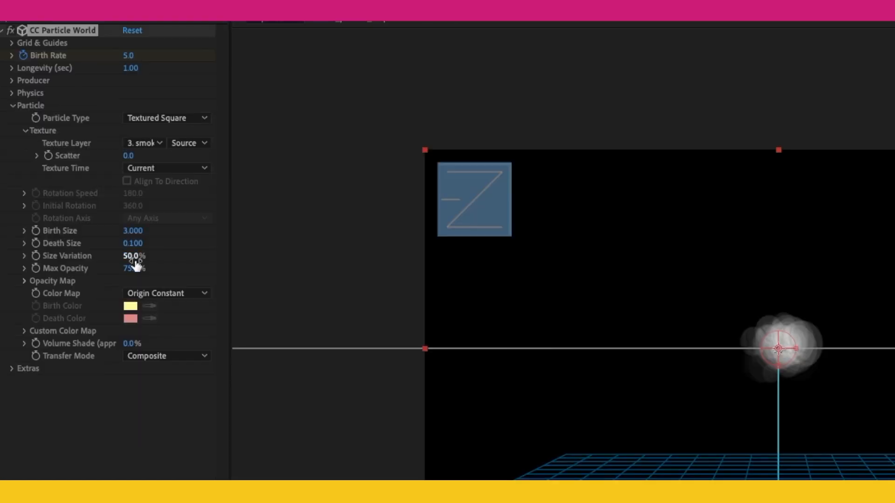
# Step: Set the particles' Size Variation to 80% and Max Opacity to 100%
pyautogui.click(134, 259)
pyautogui.write('80')
pyautogui.press('Return')
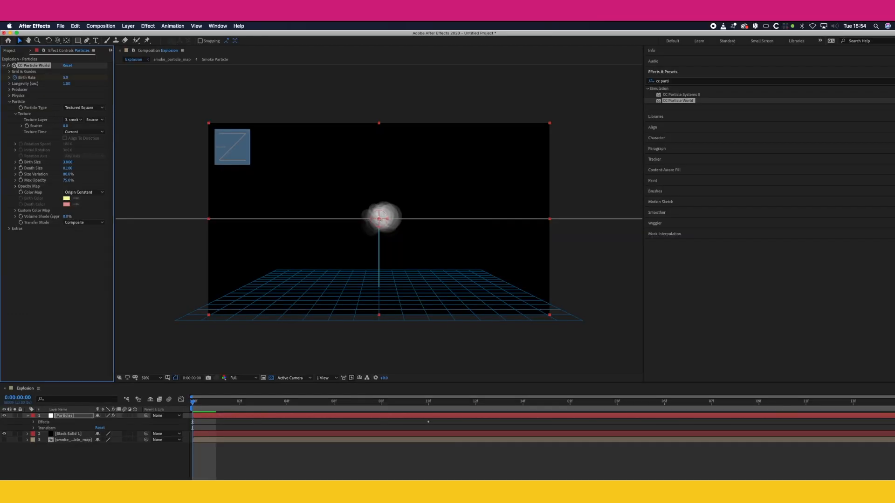
pyautogui.click(68, 181)
pyautogui.press('Return')
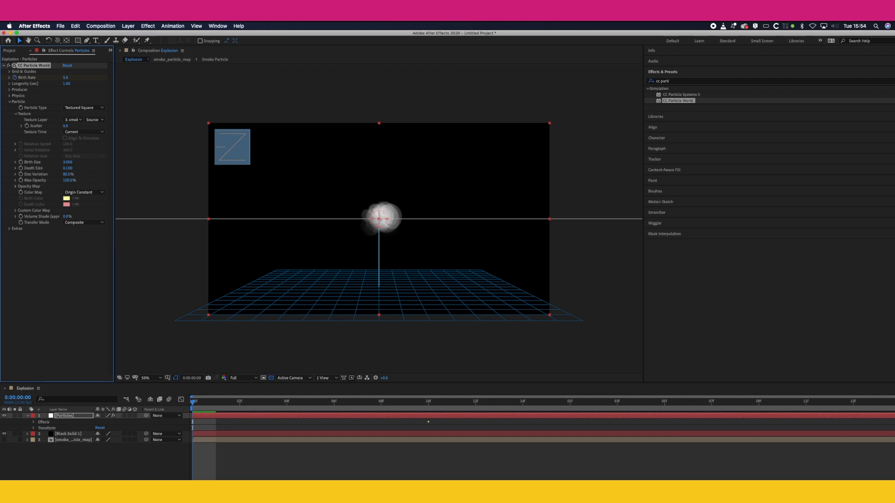
# Step: Redraw the Opacity Map curve so the particles stay almost fully opaque from birth to death
pyautogui.click(15, 186)
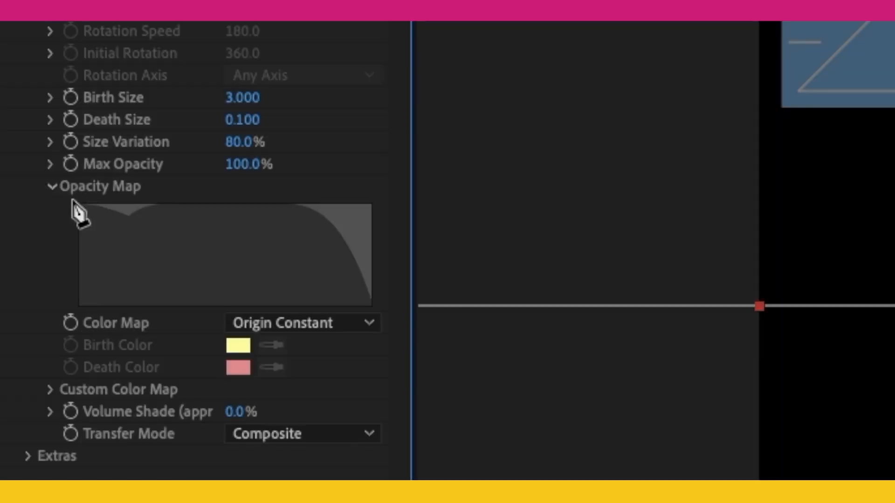
pyautogui.moveTo(152, 244); pyautogui.dragTo(100, 200)
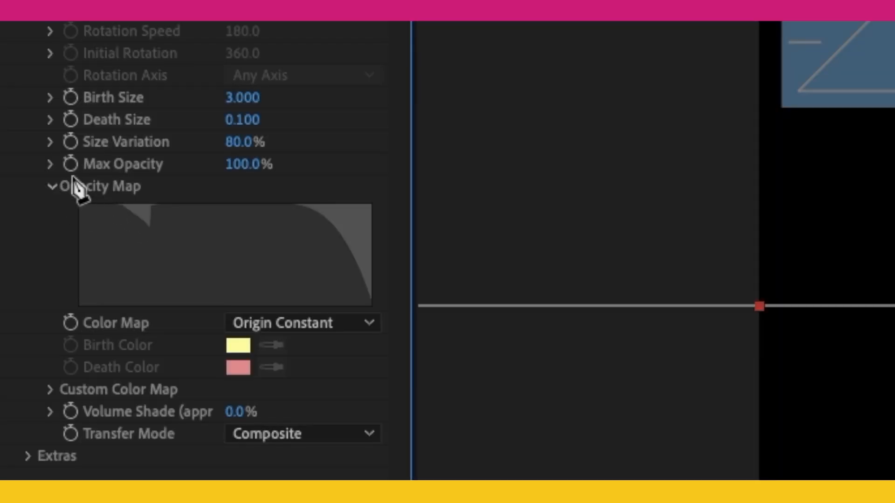
pyautogui.moveTo(170, 218); pyautogui.dragTo(48, 180)
pyautogui.moveTo(240, 225)
pyautogui.mouseDown()
pyautogui.moveTo(385, 161)
pyautogui.moveTo(463, 155)
pyautogui.mouseUp()
pyautogui.moveTo(234, 228); pyautogui.dragTo(300, 144)
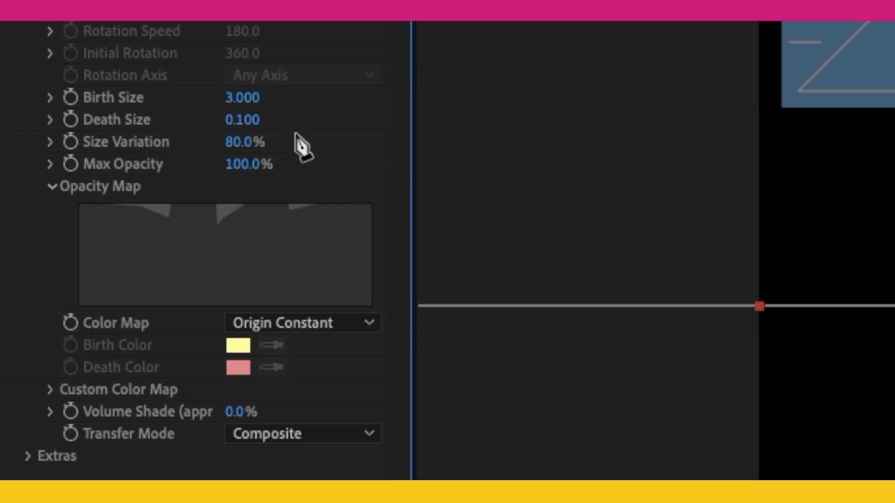
pyautogui.moveTo(244, 204); pyautogui.dragTo(194, 223)
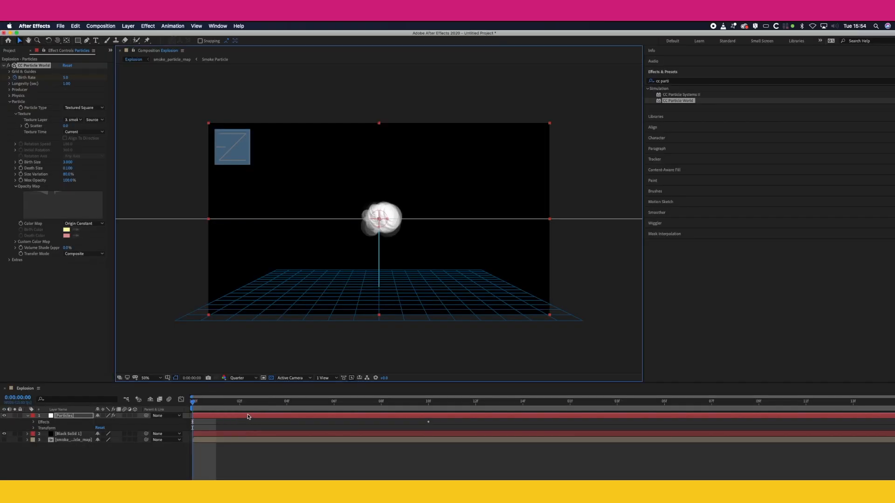
# Step: Play the particle burst from the first frame at Quarter resolution to check the opacity and size changes
pyautogui.press('space')
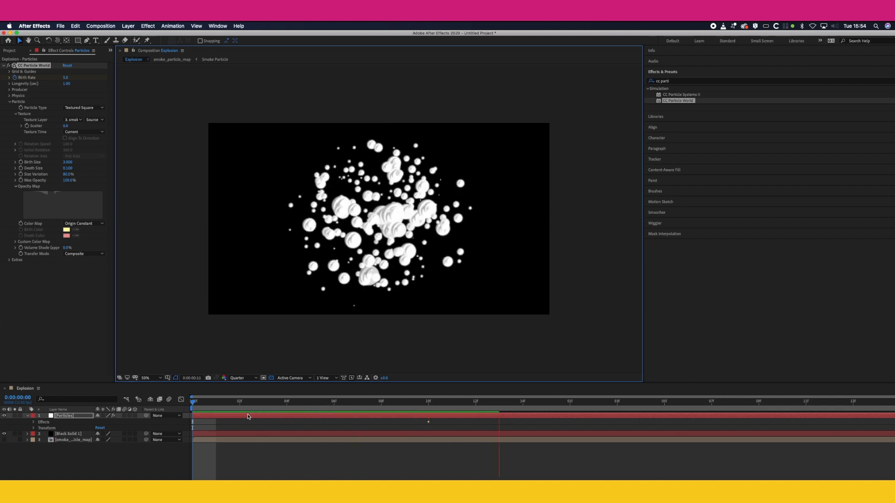
pyautogui.press('space')
pyautogui.moveTo(206, 404); pyautogui.dragTo(191, 404)
pyautogui.press('space')
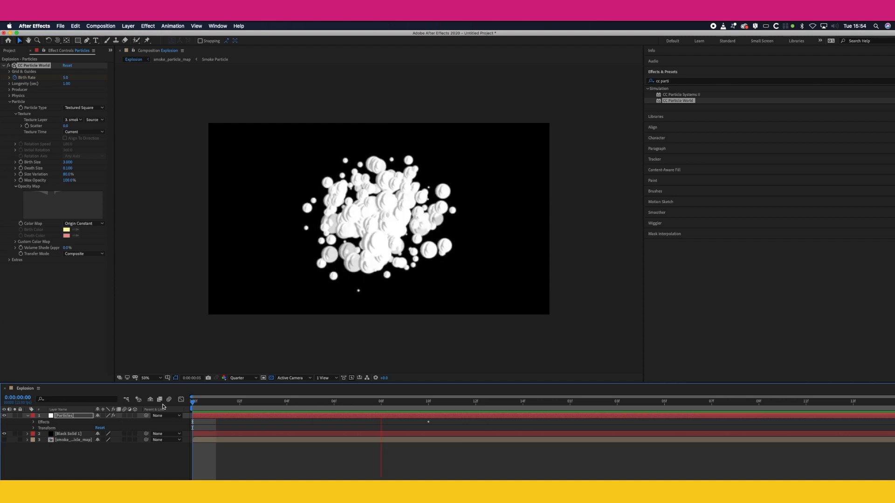
pyautogui.press('space')
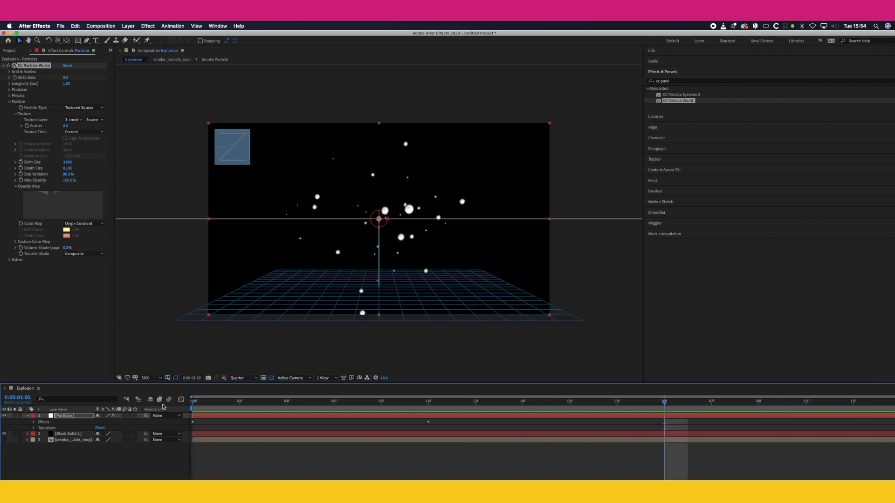
# Step: Move the second Birth Rate keyframe of CC Particle World to frame 8 and return to the first frame
pyautogui.click(426, 405)
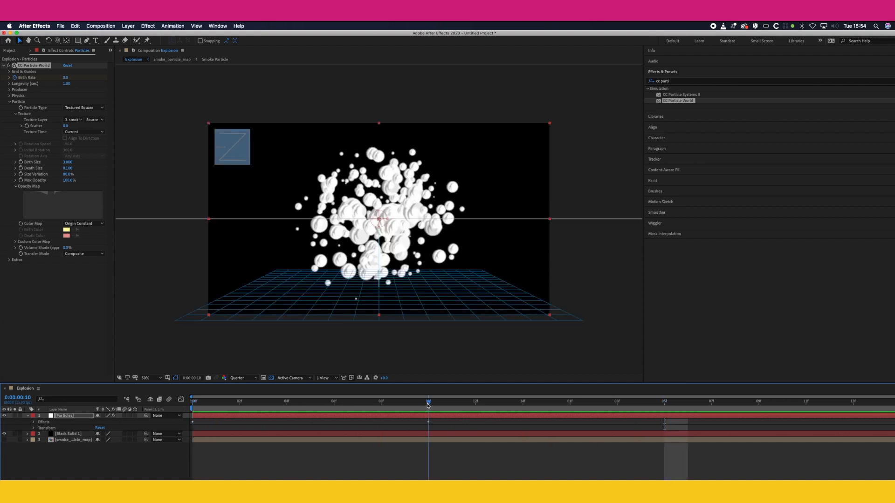
pyautogui.click(33, 428)
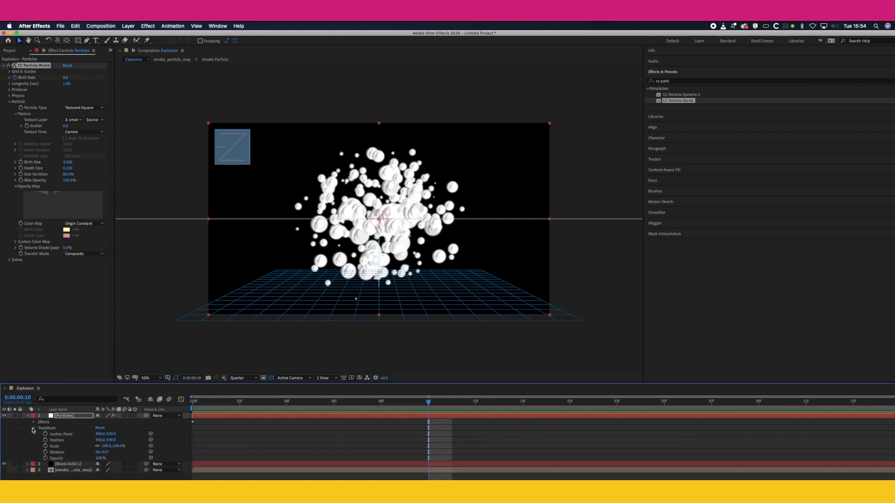
pyautogui.click(33, 422)
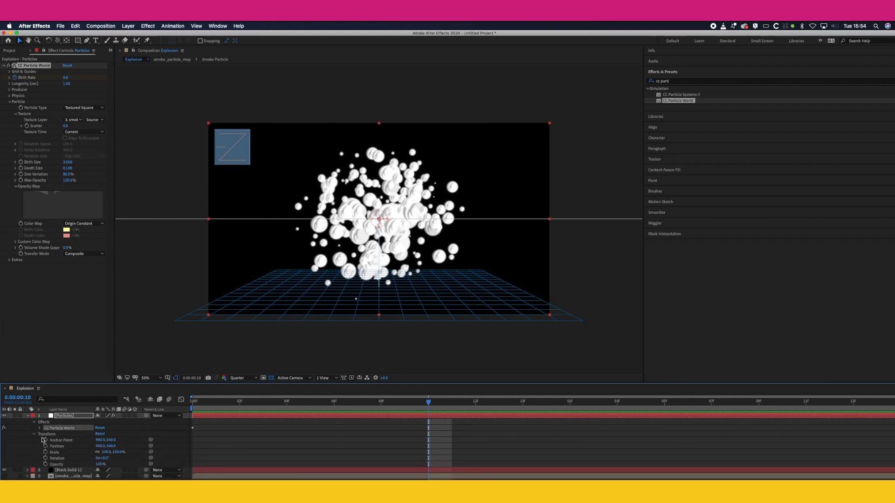
pyautogui.click(41, 430)
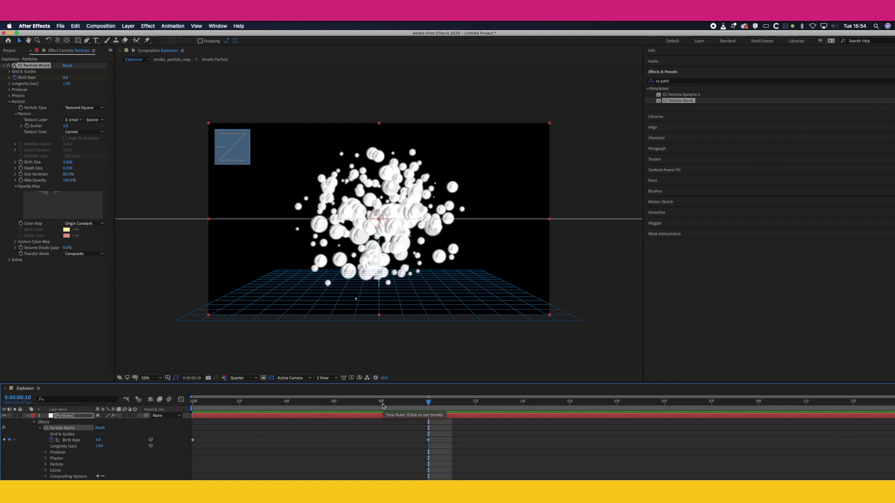
pyautogui.moveTo(428, 440); pyautogui.dragTo(380, 442)
pyautogui.moveTo(371, 405); pyautogui.dragTo(149, 412)
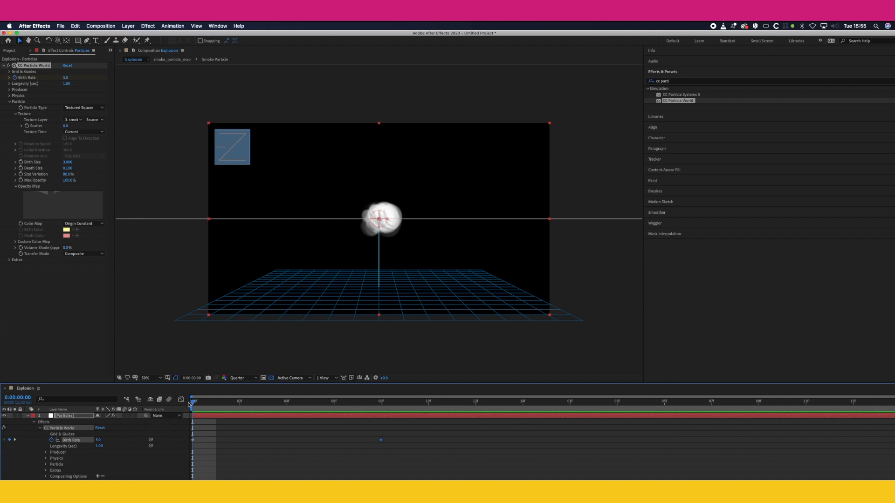
# Step: Set the particles' Birth Size to 1
pyautogui.click(67, 163)
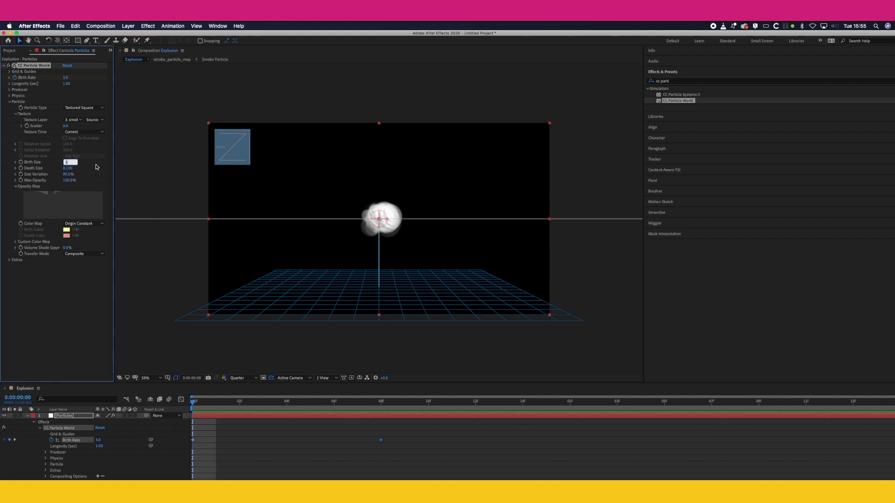
pyautogui.write('1')
pyautogui.press('Return')
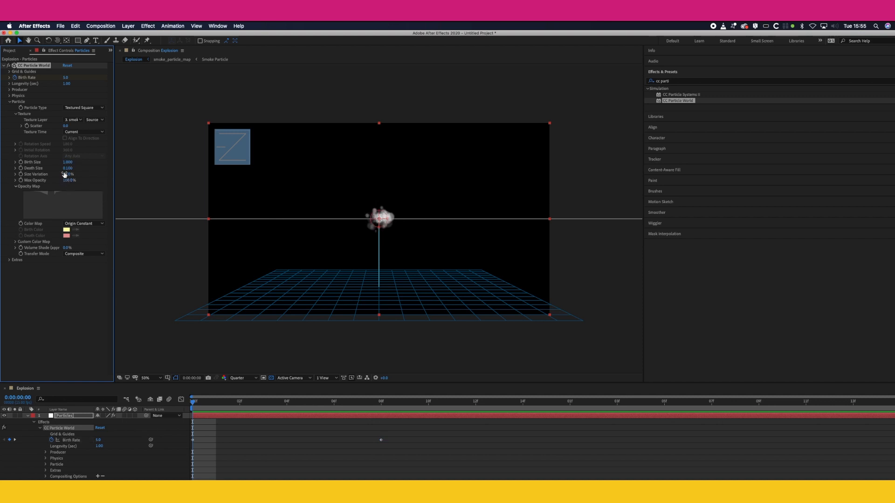
# Step: Set the Physics Resistance of CC Particle World to 4 and preview the burst from the first frame
pyautogui.click(9, 96)
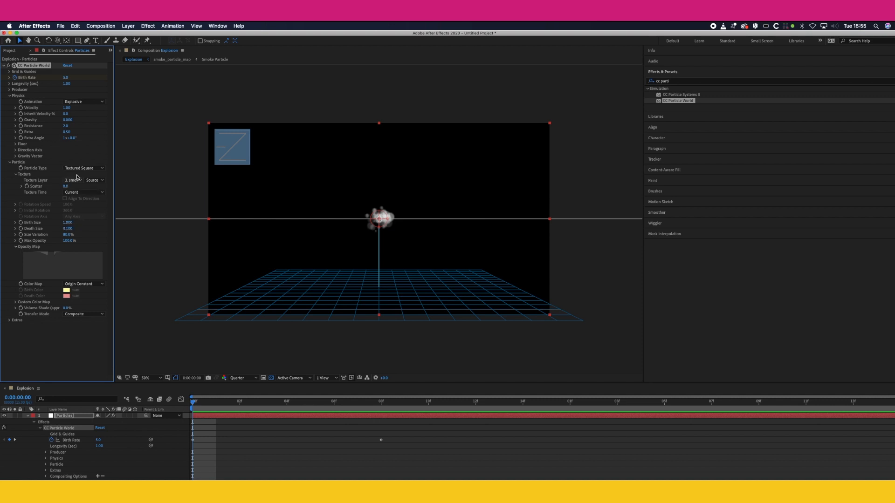
pyautogui.click(65, 126)
pyautogui.press('Return')
pyautogui.moveTo(199, 406); pyautogui.dragTo(183, 405)
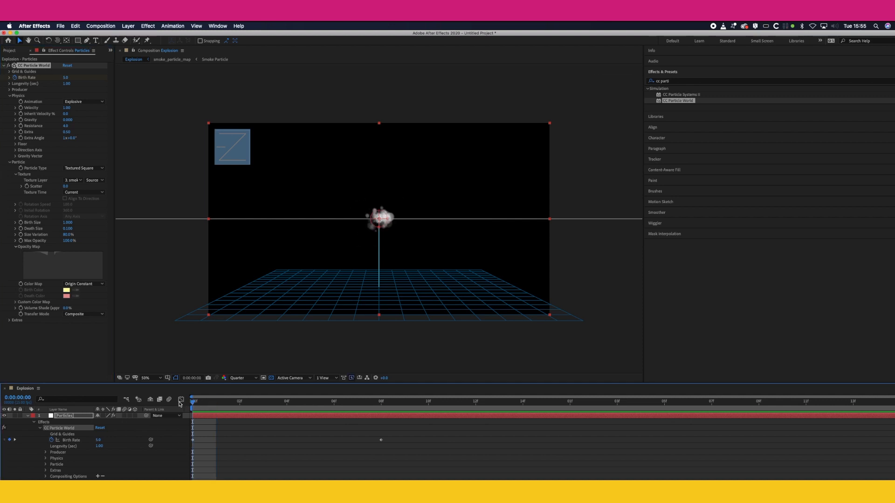
pyautogui.press('space')
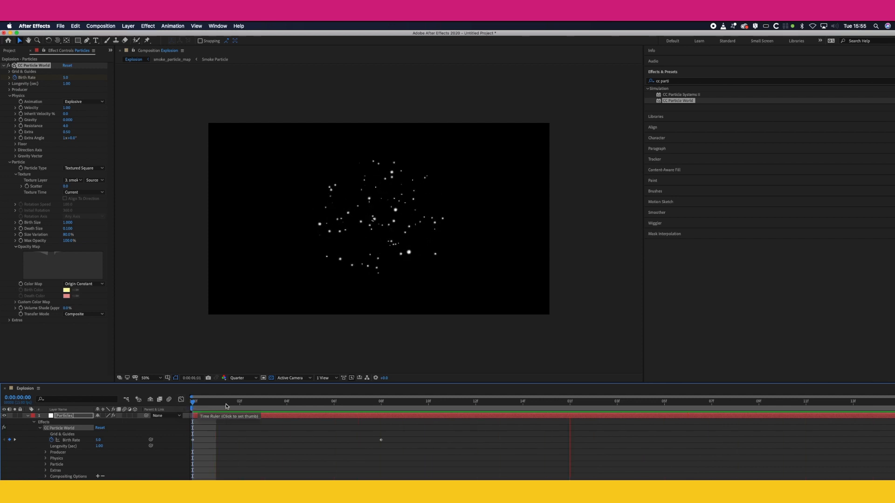
# Step: Scrub and replay the particle burst to review its motion and size, ending at the first frame
pyautogui.moveTo(287, 405); pyautogui.dragTo(161, 411)
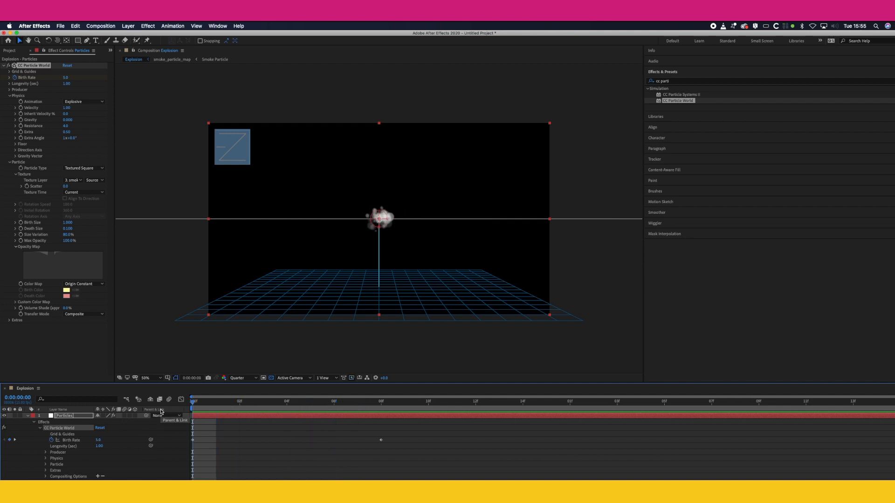
pyautogui.moveTo(233, 404); pyautogui.dragTo(170, 424)
pyautogui.moveTo(264, 404); pyautogui.dragTo(196, 421)
pyautogui.press('space')
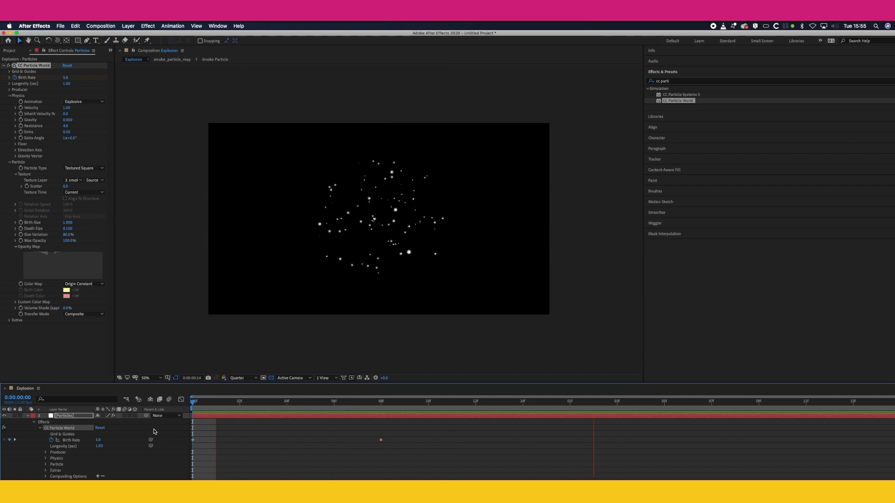
pyautogui.press('space')
pyautogui.press('Home')
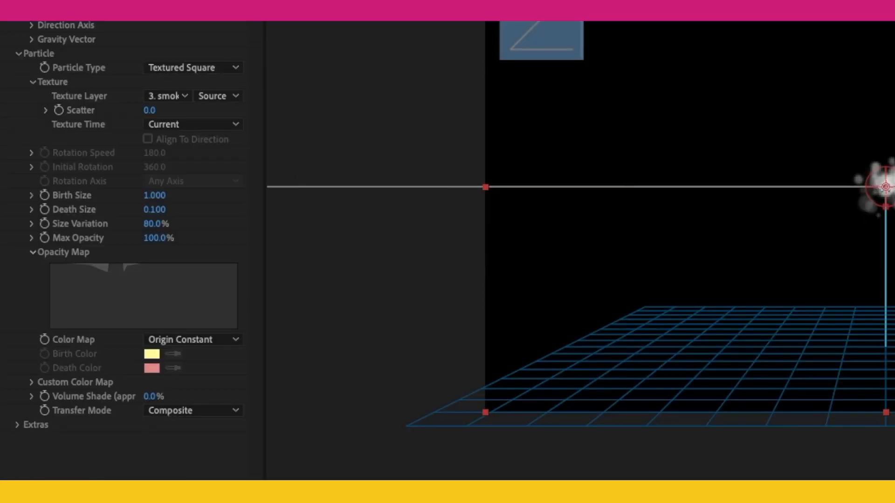
# Step: Set the Particle Type of CC Particle World to Textured Disc and preview the burst
pyautogui.click(193, 21)
pyautogui.click(187, 21)
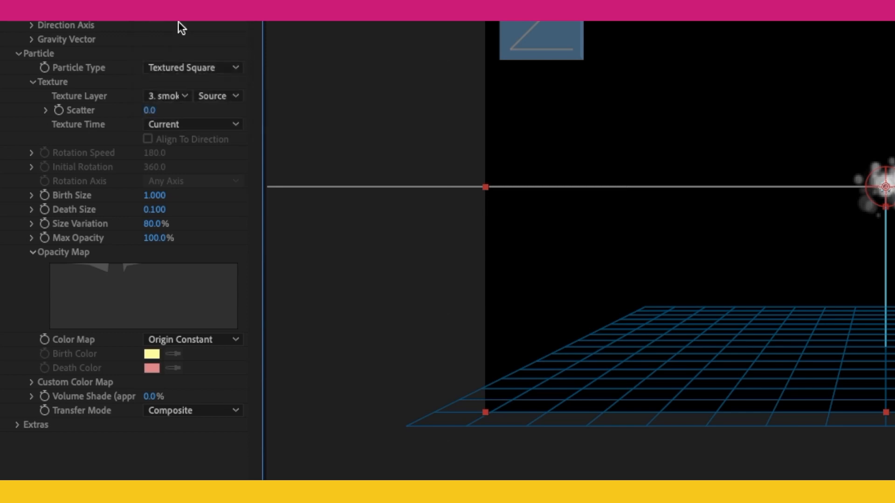
pyautogui.click(175, 65)
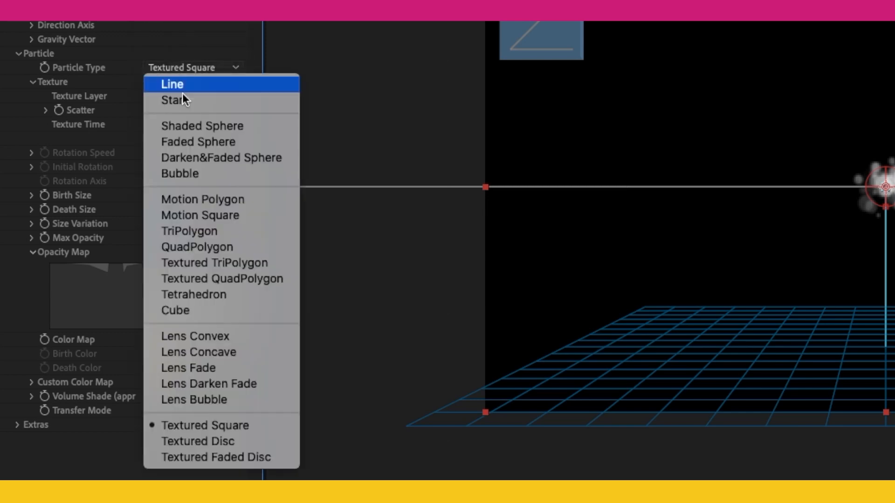
pyautogui.click(195, 443)
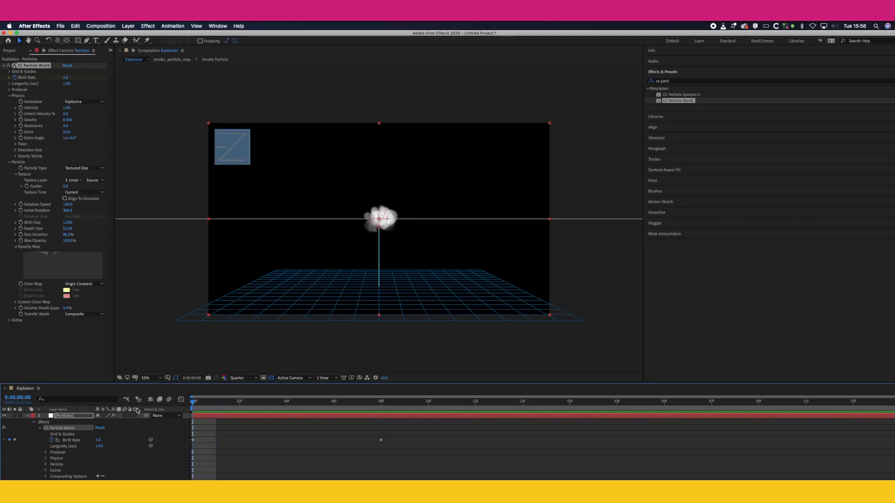
pyautogui.press('space')
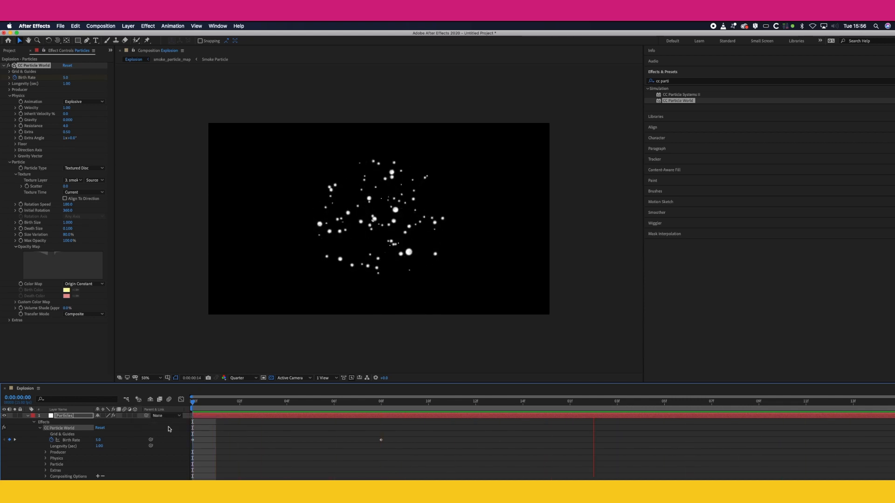
pyautogui.press('space')
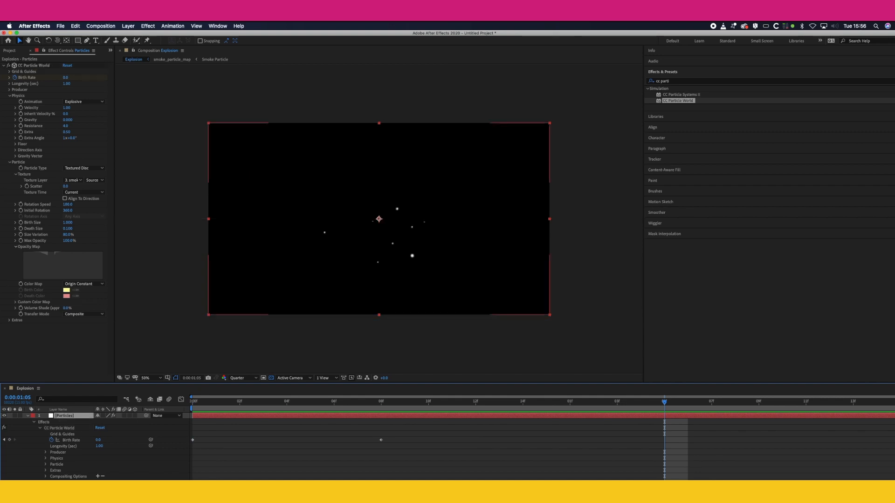
# Step: Try to set the Explosion composition's width to 1200 px with its aspect ratio locked
pyautogui.press('super+Down')
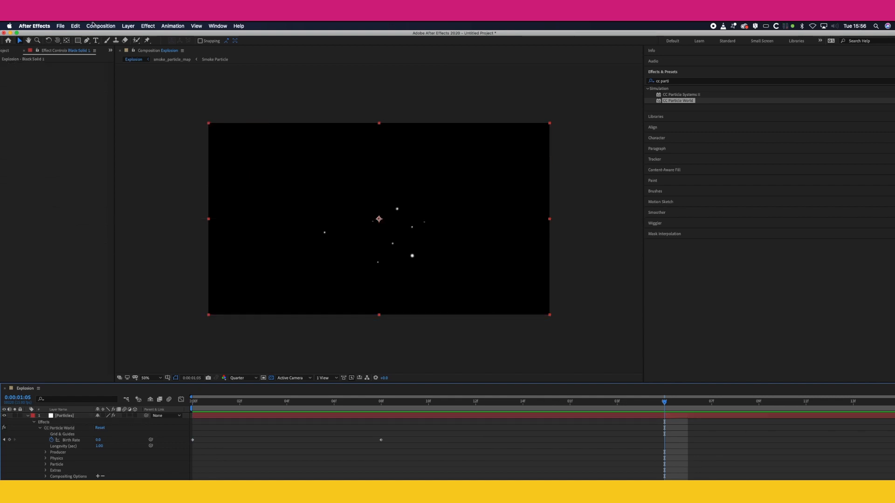
pyautogui.click(129, 25)
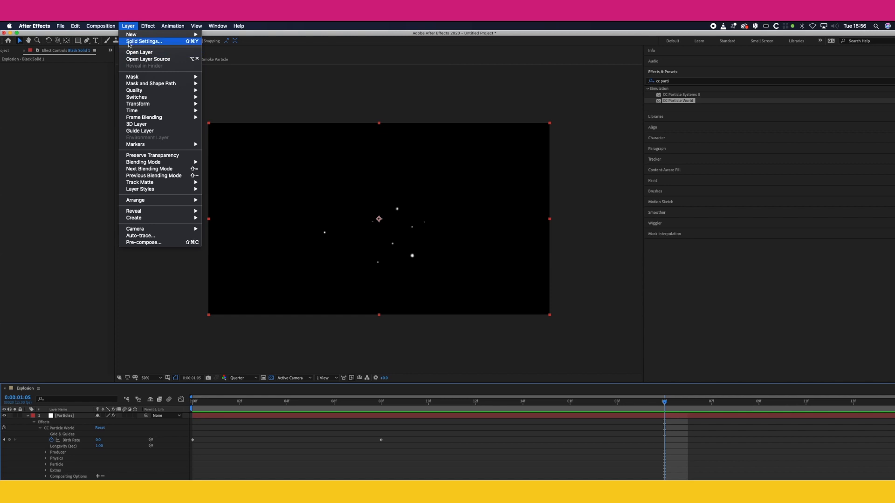
pyautogui.moveTo(100, 26)
pyautogui.click(112, 42)
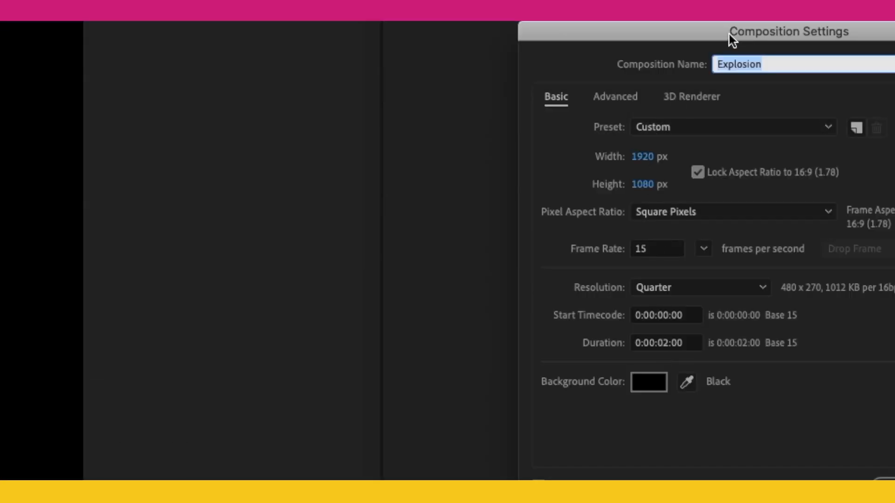
pyautogui.click(642, 156)
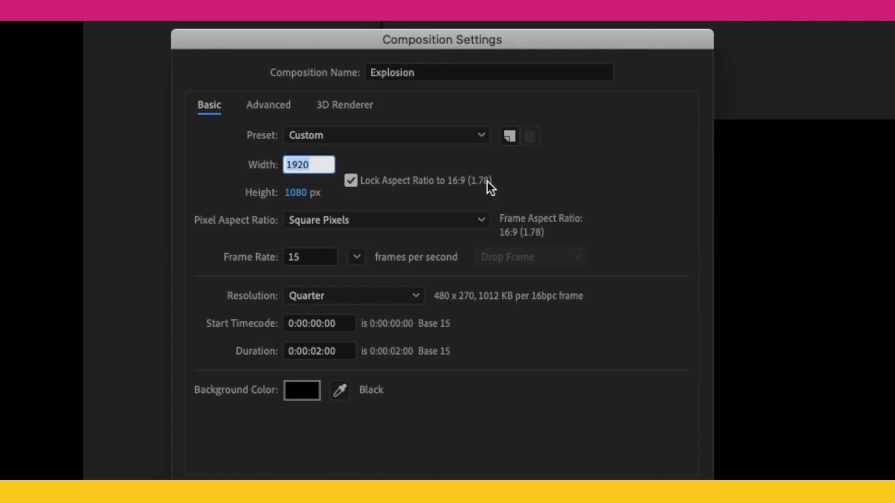
pyautogui.write('1200')
pyautogui.press('Return')
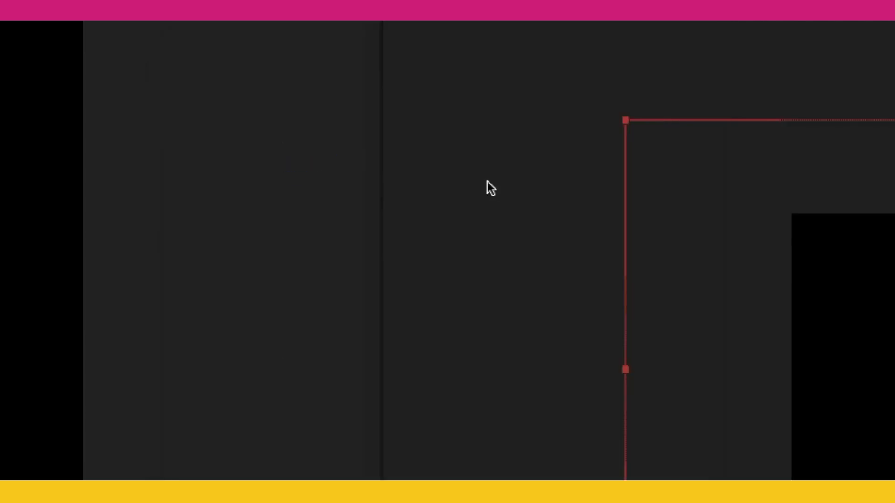
# Step: Try the 1200 px composition width again and undo the resize
pyautogui.click(317, 4)
pyautogui.click(326, 14)
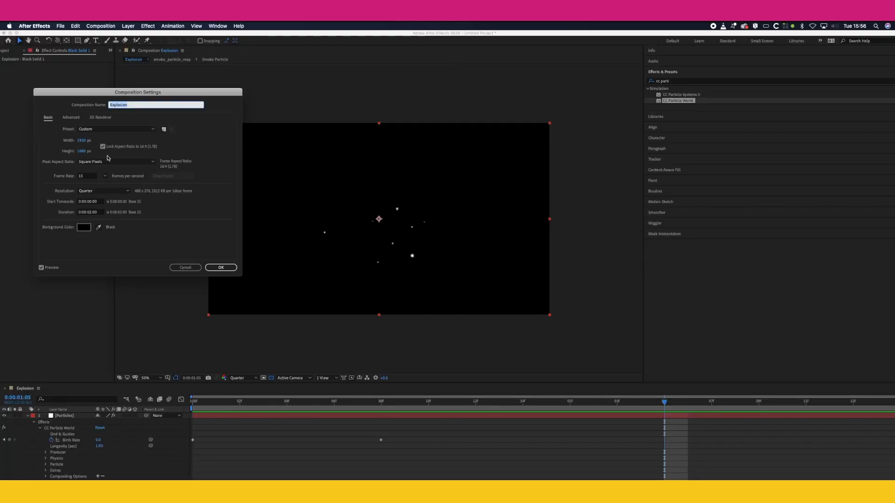
pyautogui.click(351, 181)
pyautogui.click(296, 165)
pyautogui.write('1200')
pyautogui.press('Return')
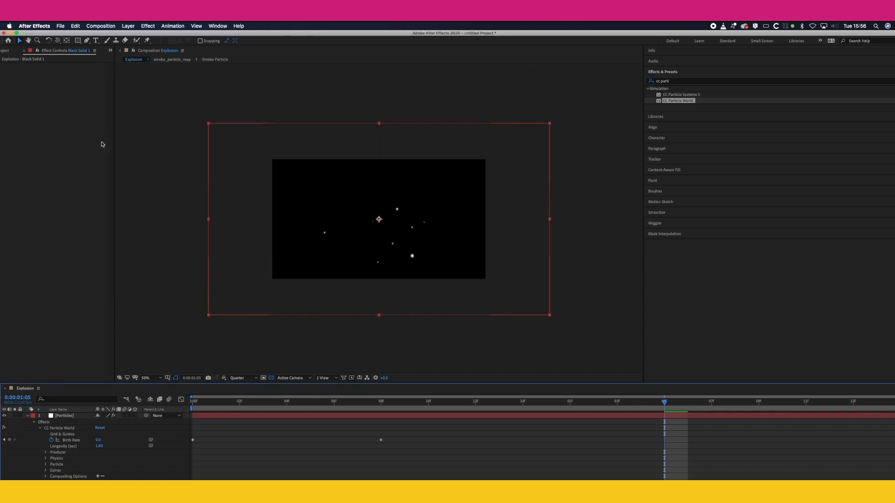
pyautogui.press('super+z')
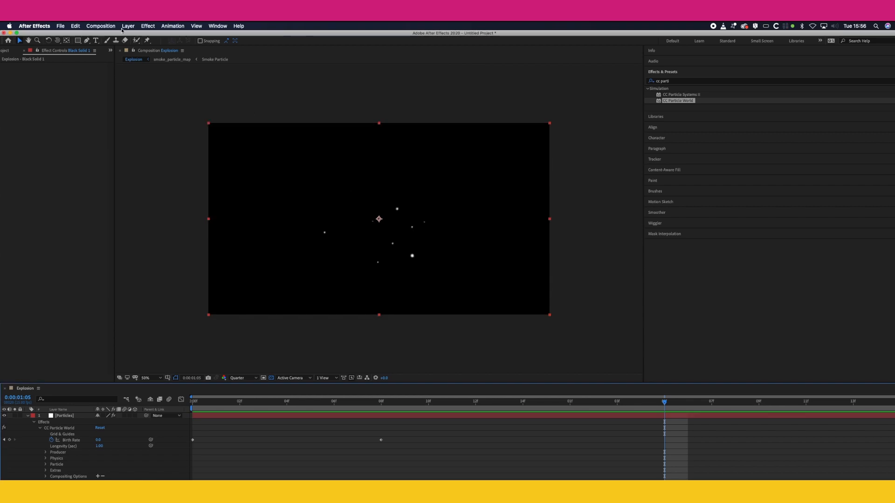
# Step: Unlock the Explosion composition's aspect ratio, set its width to 1200 px and scrub the burst to 0:00:01:00 to check the framing
pyautogui.click(101, 25)
pyautogui.click(112, 44)
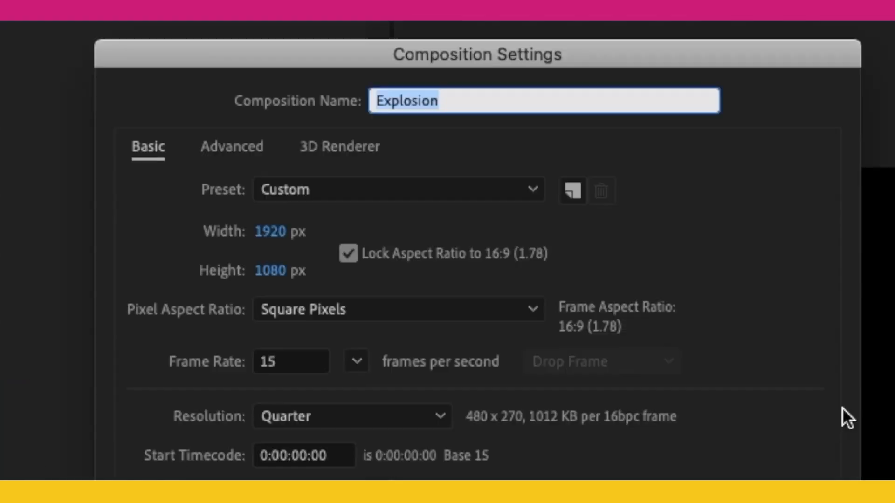
pyautogui.click(348, 253)
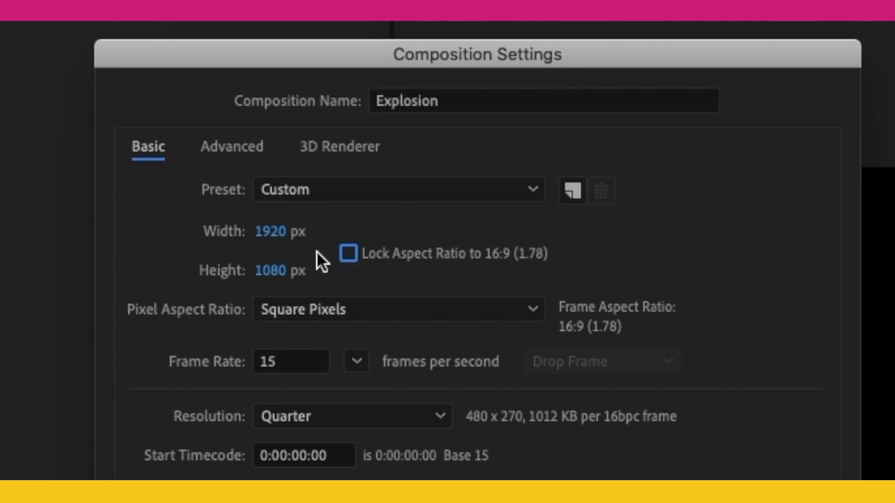
pyautogui.click(284, 233)
pyautogui.write('1200')
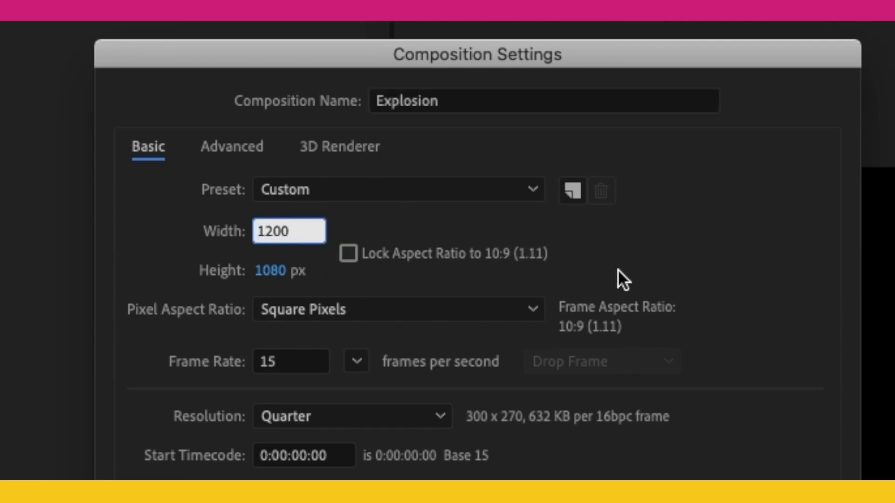
pyautogui.click(715, 232)
pyautogui.click(223, 267)
pyautogui.moveTo(263, 402); pyautogui.dragTo(546, 402)
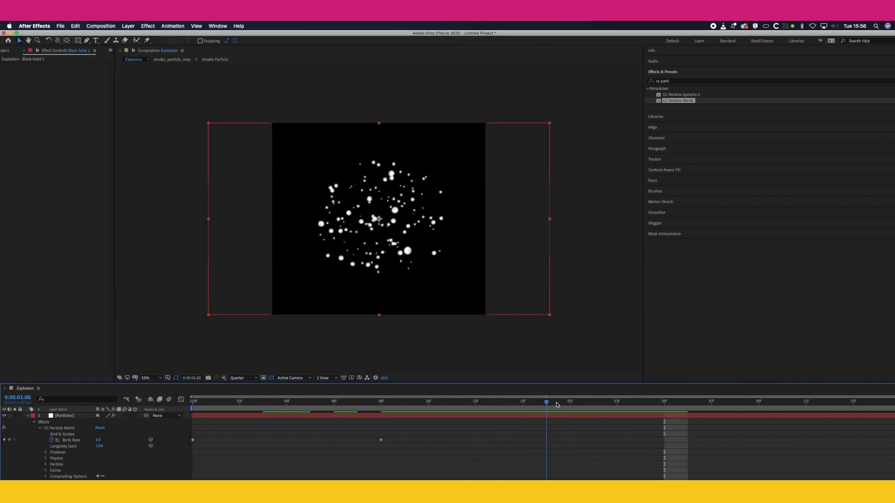
# Step: Set the Explosion composition's width and height to 900 px each and preview the burst
pyautogui.click(100, 25)
pyautogui.click(110, 46)
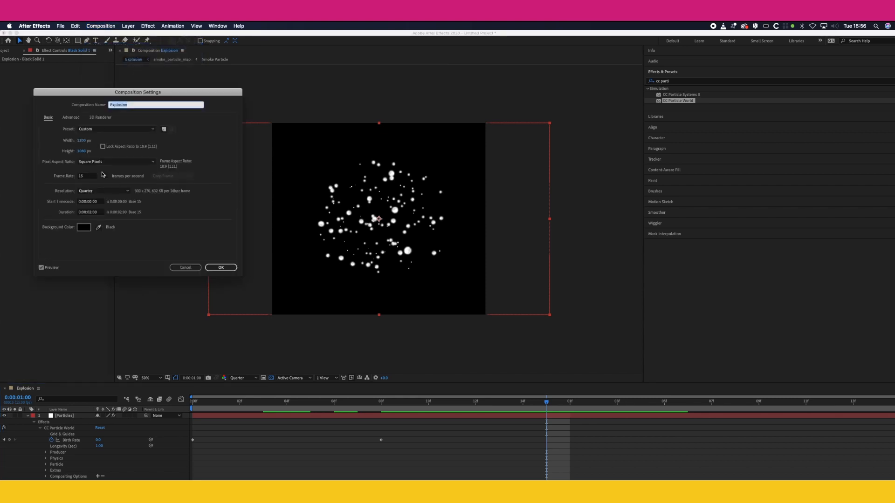
pyautogui.click(95, 142)
pyautogui.write('900')
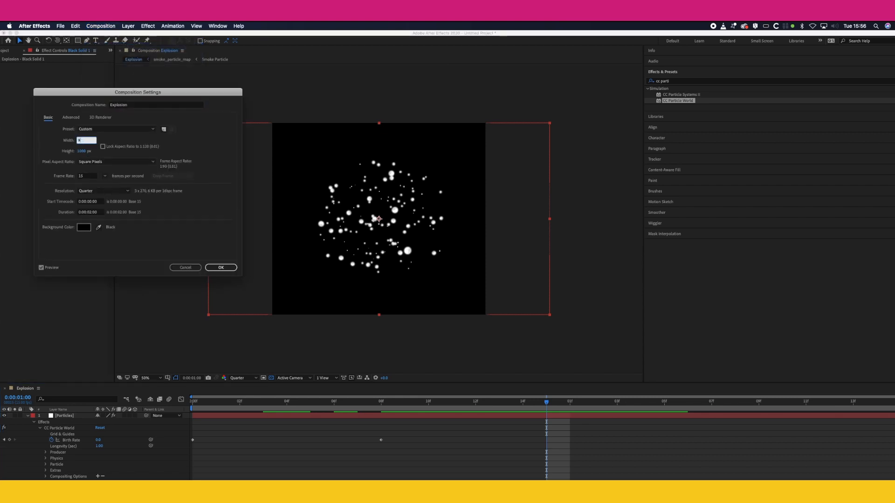
pyautogui.click(82, 151)
pyautogui.write('900')
pyautogui.press('Tab')
pyautogui.press('Return')
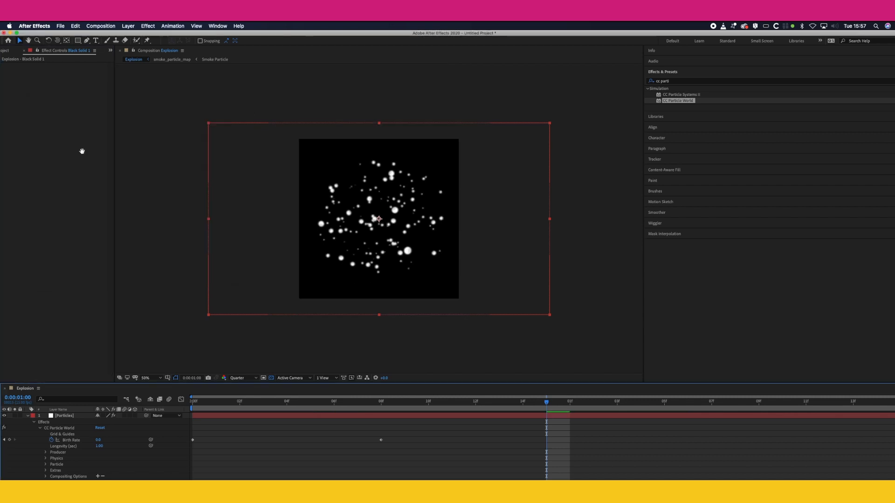
pyautogui.press('space')
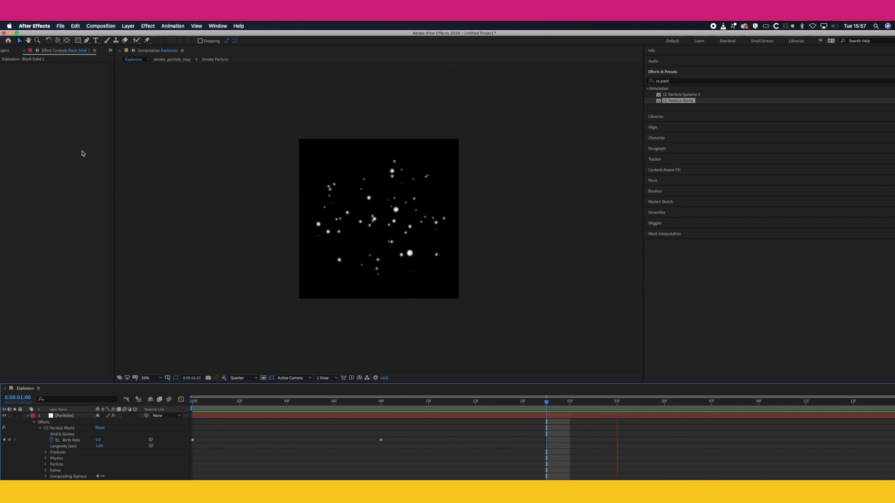
pyautogui.press('space')
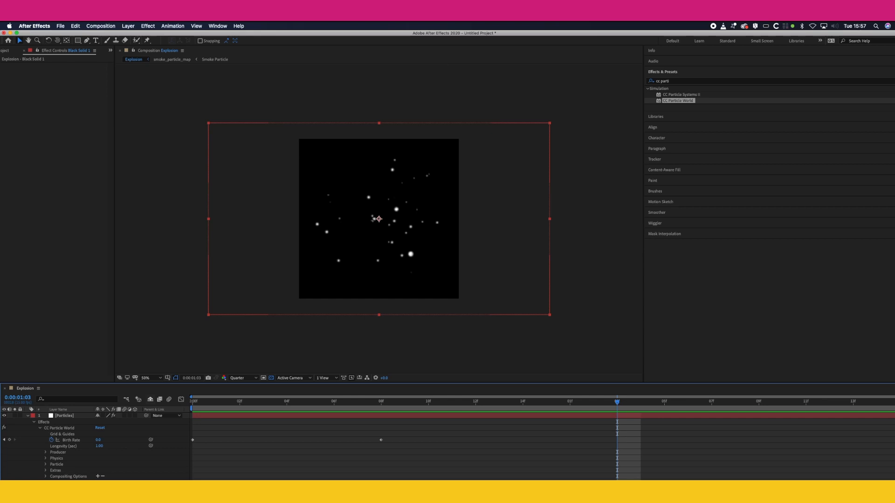
# Step: Delete the black solid background layer and preview the particles over transparency
pyautogui.press('Delete')
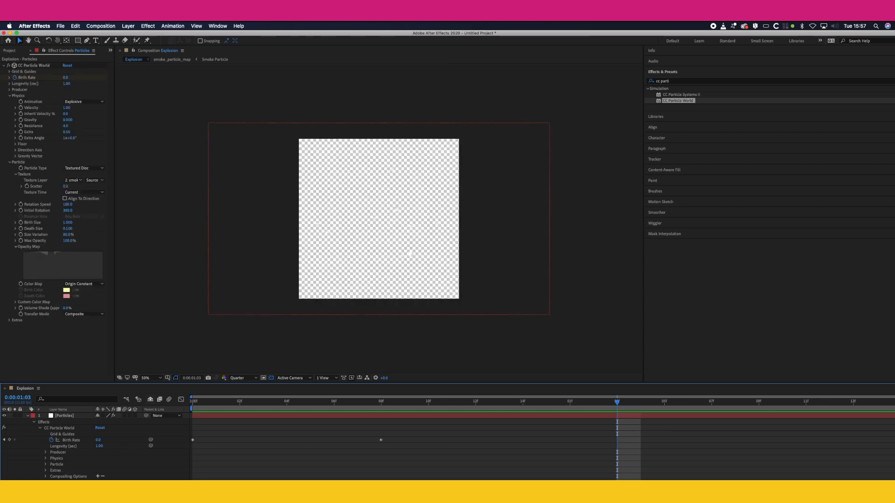
pyautogui.press('space')
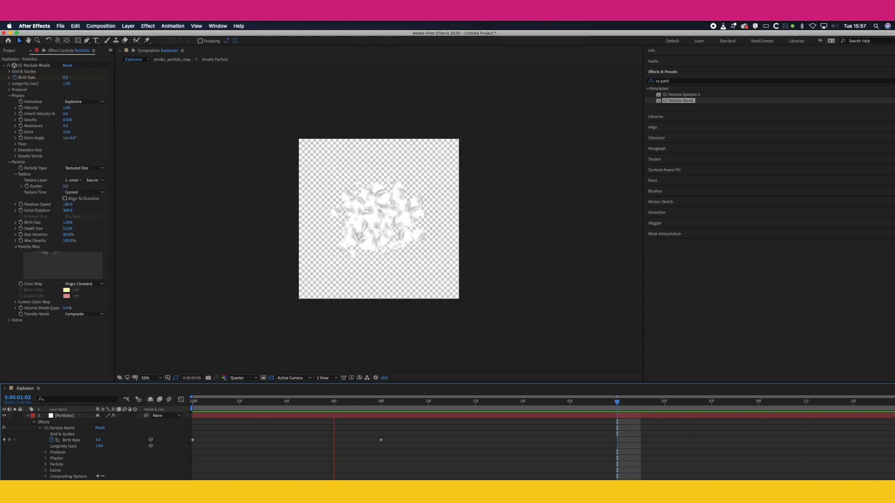
pyautogui.press('space')
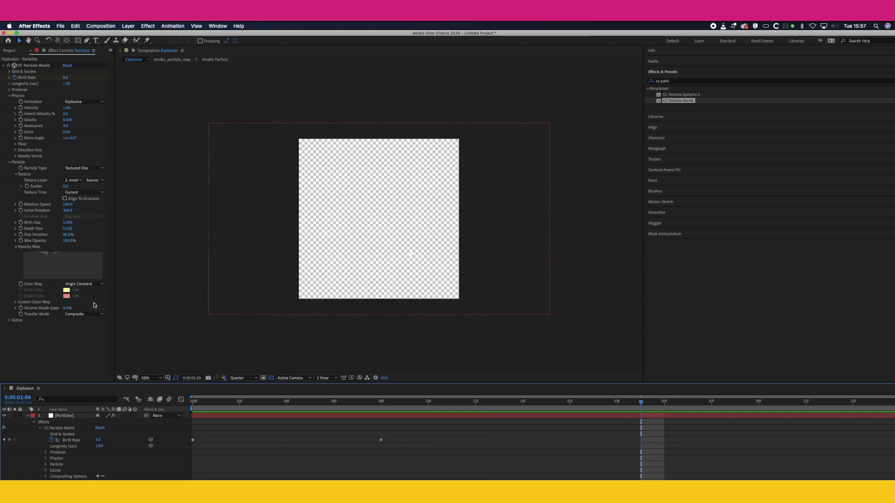
# Step: Add the Explosion composition to the render queue and set its output module to PNG Sequence with RGB + Alpha channels
pyautogui.click(97, 26)
pyautogui.click(111, 84)
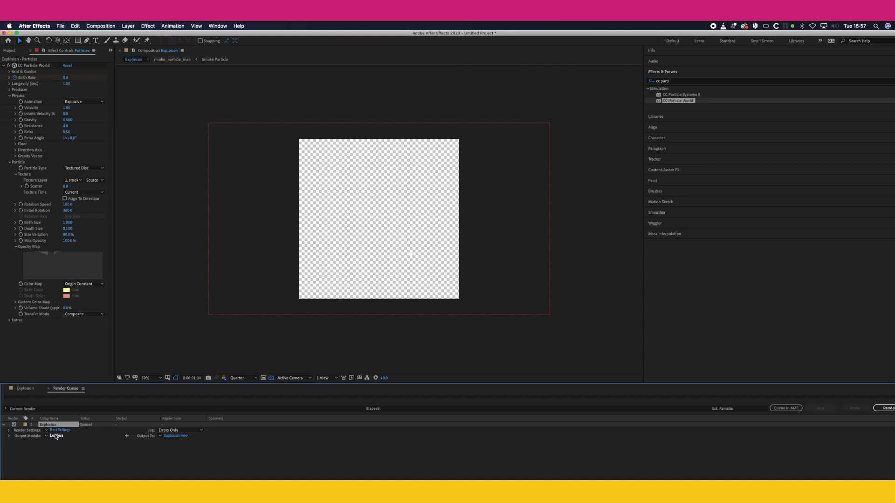
pyautogui.click(56, 436)
pyautogui.click(87, 100)
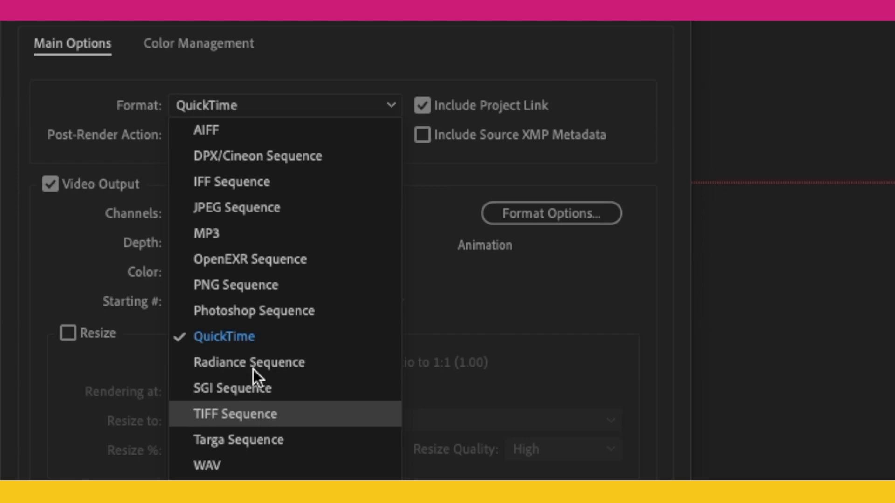
pyautogui.click(245, 295)
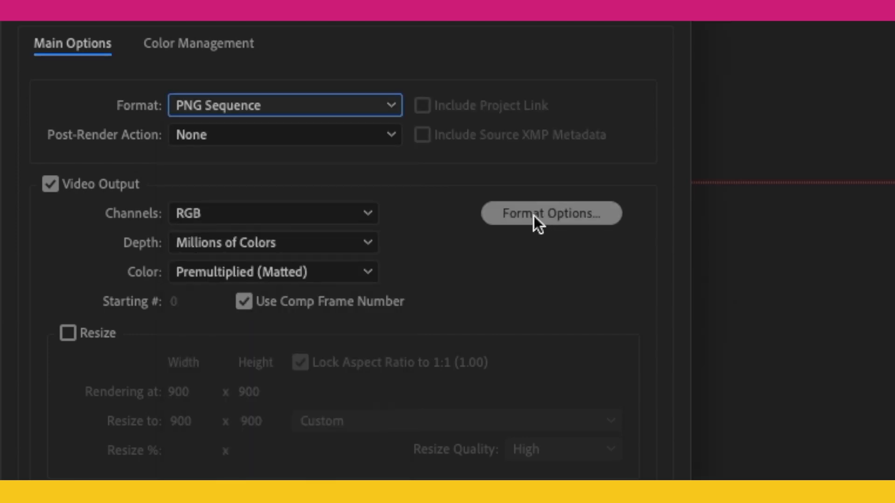
pyautogui.click(289, 208)
pyautogui.click(256, 280)
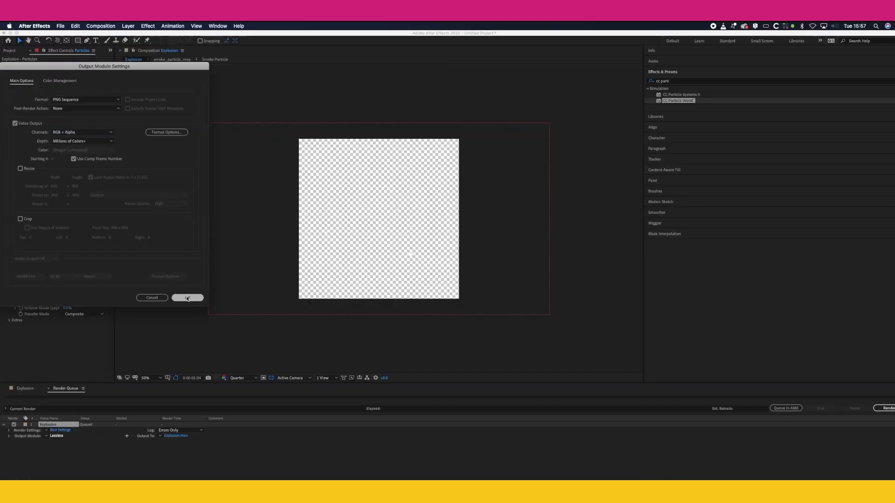
pyautogui.click(188, 297)
# Step: Direct the render output to a new folder named explosion on the Desktop, keeping the Explosion_[#####].png file name
pyautogui.click(191, 436)
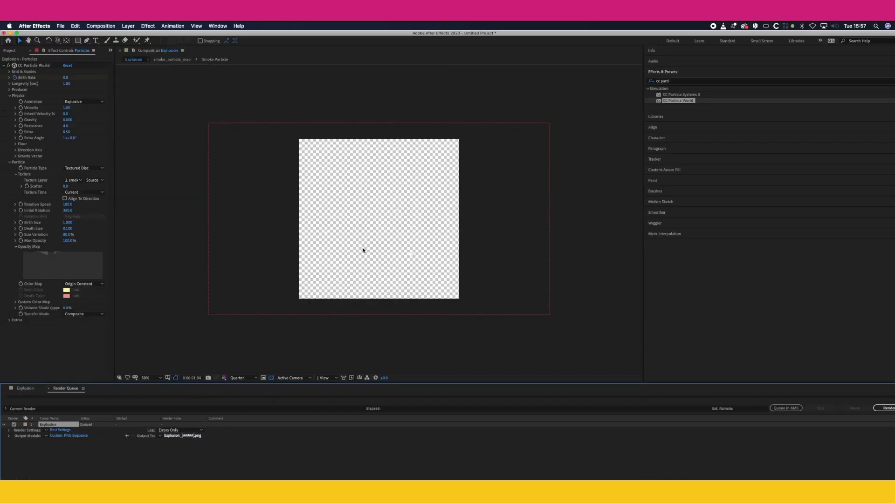
pyautogui.click(307, 415)
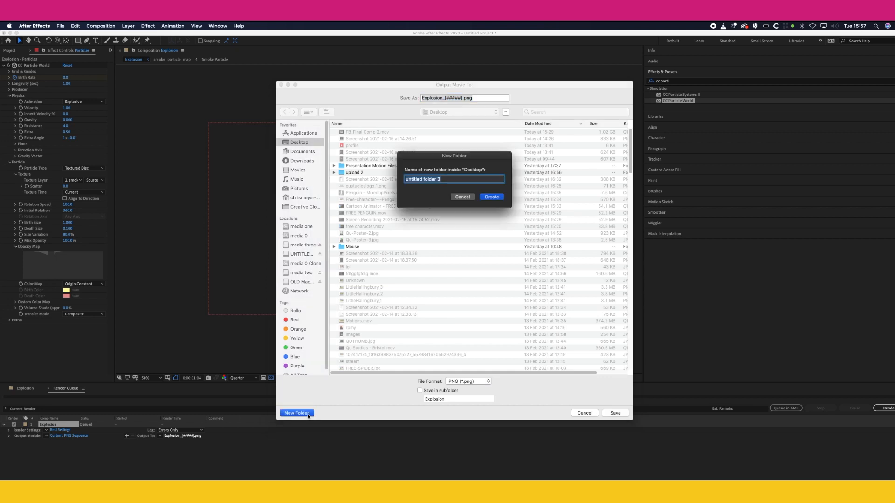
pyautogui.write('explosion')
pyautogui.press('Return')
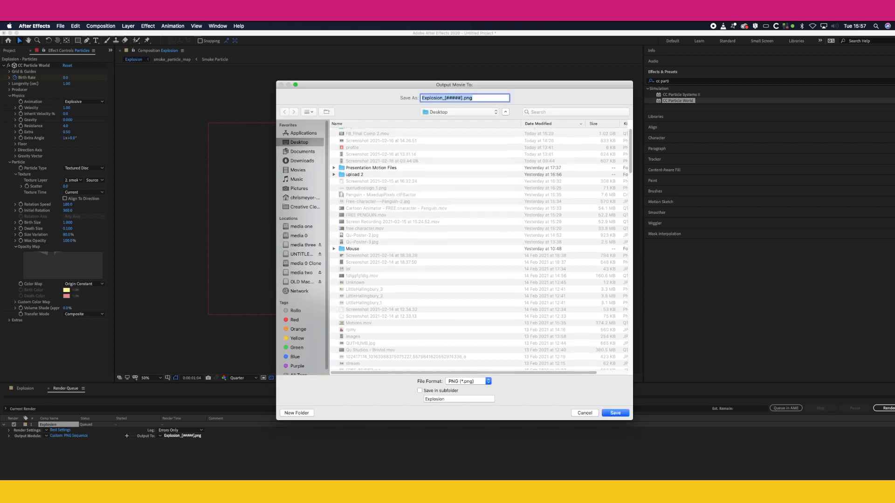
pyautogui.press('Return')
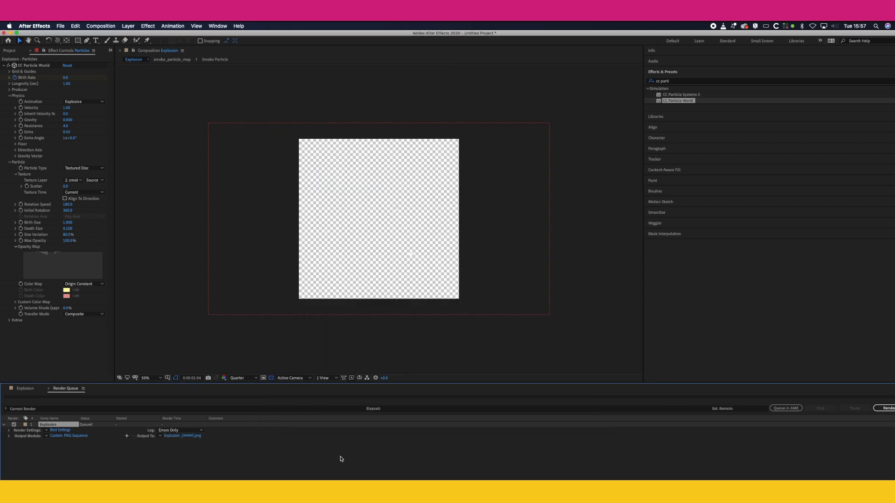
# Step: Render the queued Explosion PNG sequence and switch to Photoshop
pyautogui.click(881, 409)
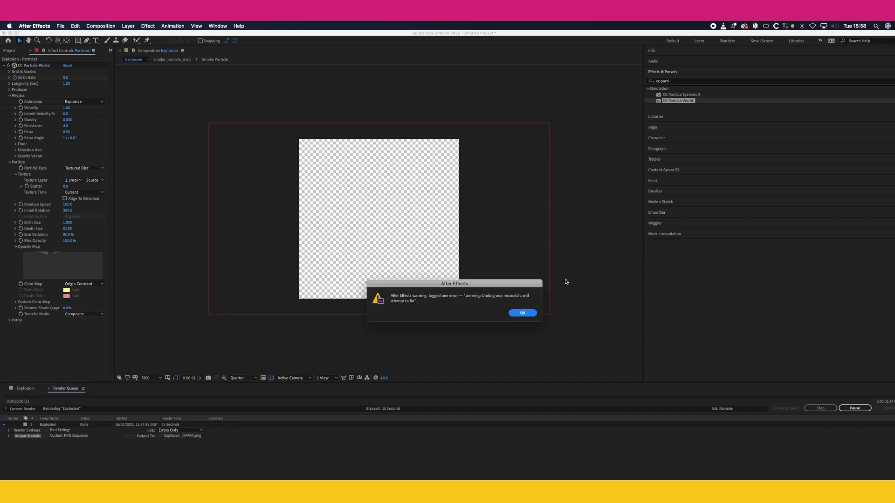
pyautogui.click(523, 312)
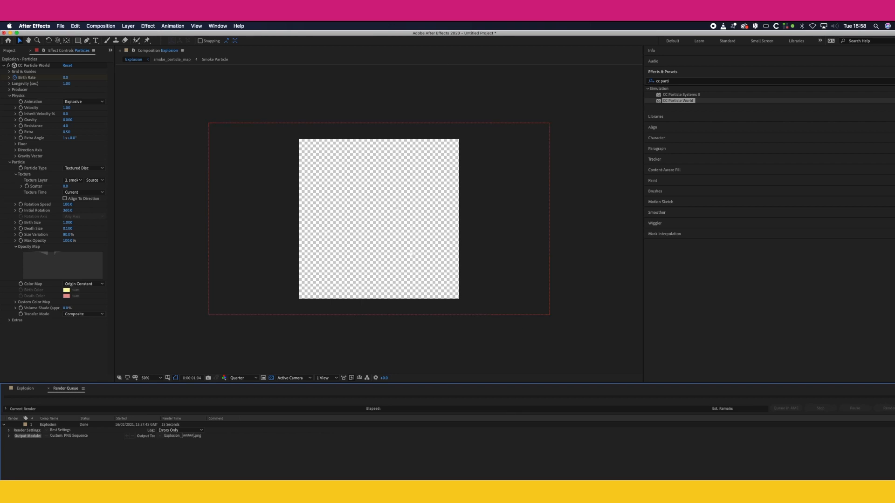
pyautogui.press('super+Tab')
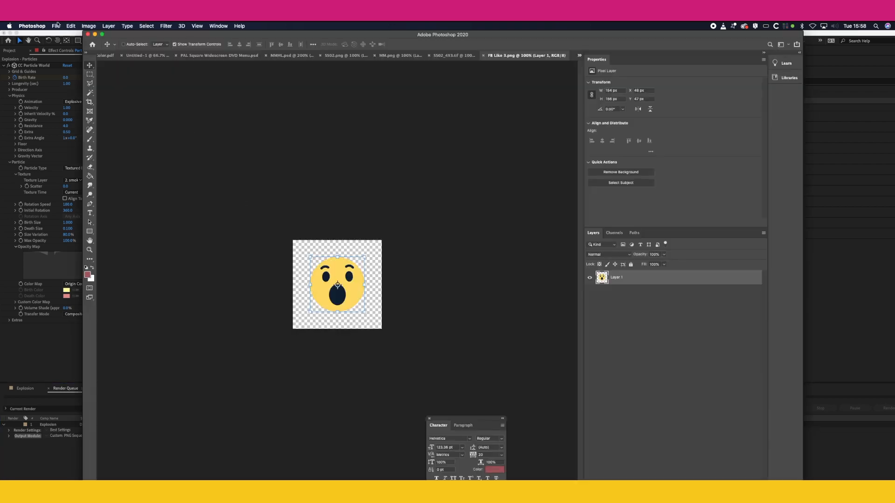
# Step: Create a new Photoshop document 900 × 900 px at 72 pixels/inch in RGB Color
pyautogui.click(56, 26)
pyautogui.click(60, 35)
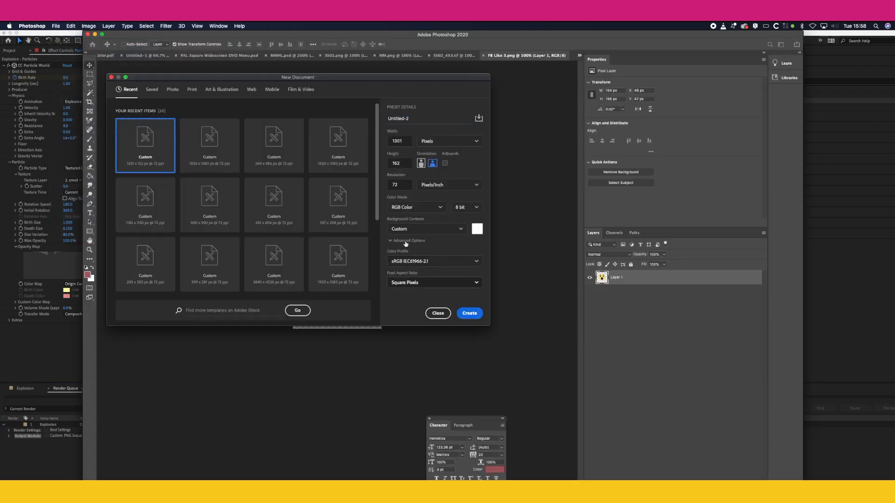
pyautogui.doubleClick(401, 139)
pyautogui.write('900')
pyautogui.press('Tab')
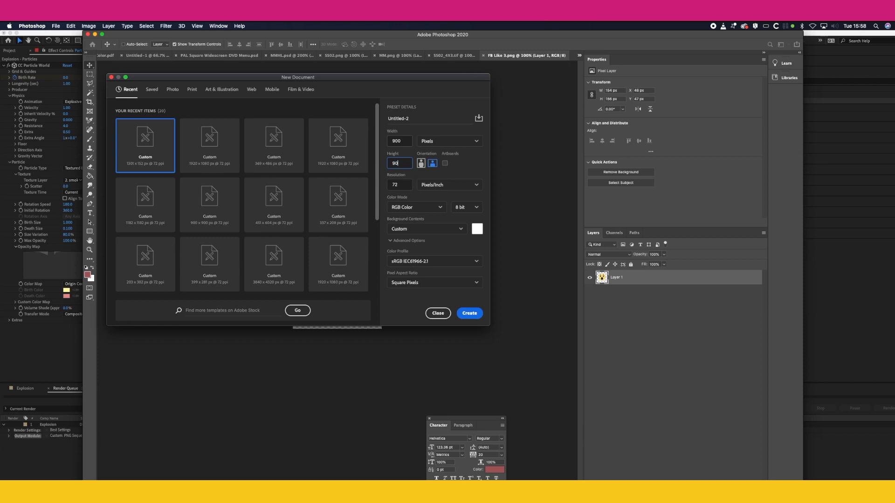
pyautogui.press('Escape')
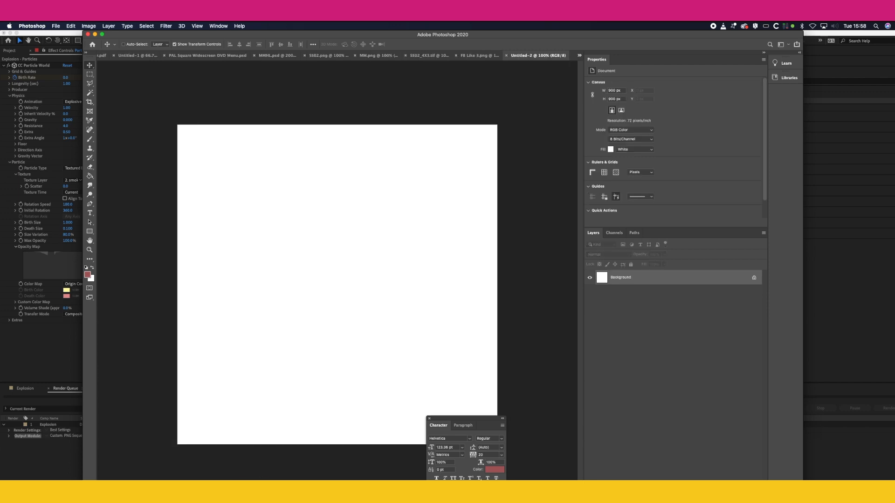
# Step: Switch to Finder, open the explosion folder on the Desktop and select all of its PNG frames
pyautogui.press('super+Tab')
pyautogui.click(411, 172)
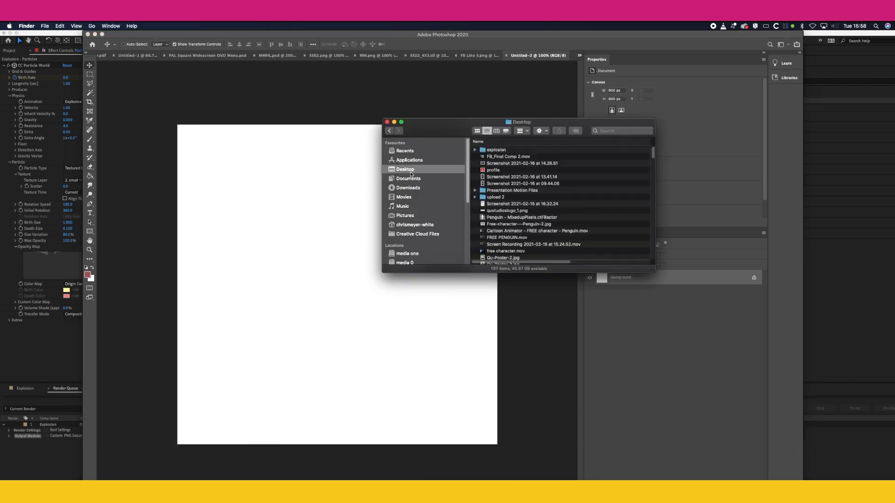
pyautogui.doubleClick(497, 150)
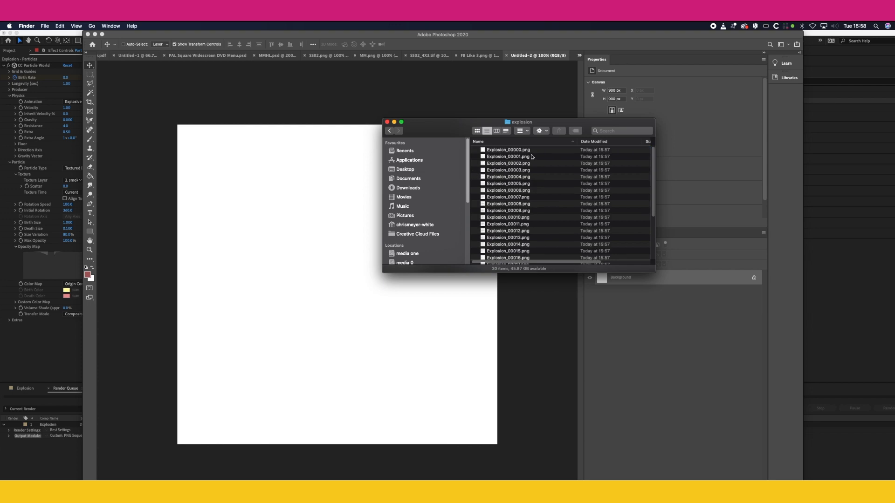
pyautogui.scroll(-3, 555, 221)
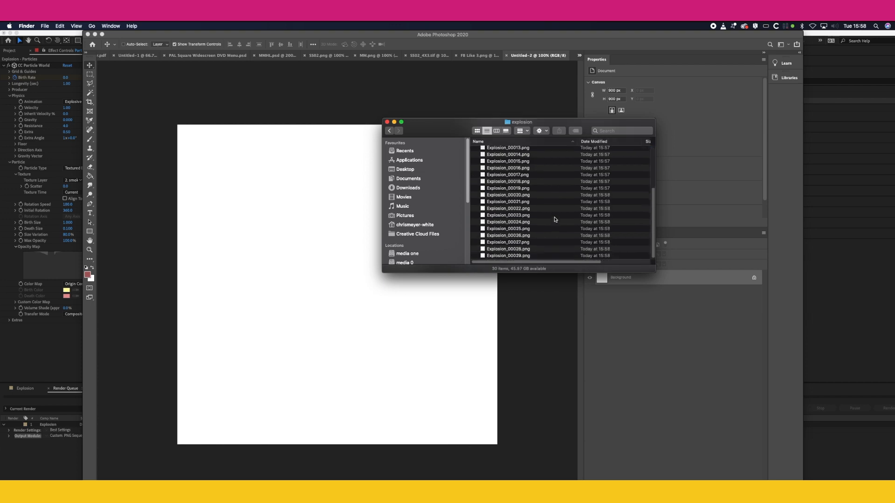
pyautogui.moveTo(550, 150); pyautogui.dragTo(479, 300)
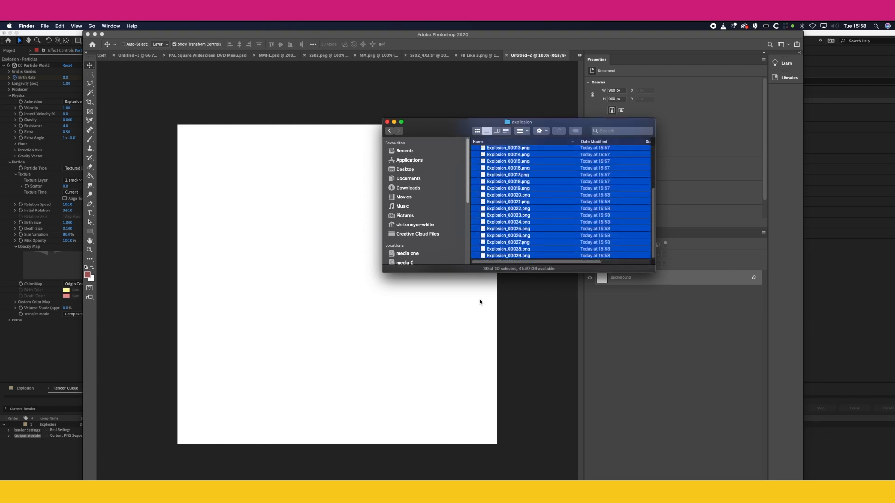
pyautogui.scroll(5, 532, 213)
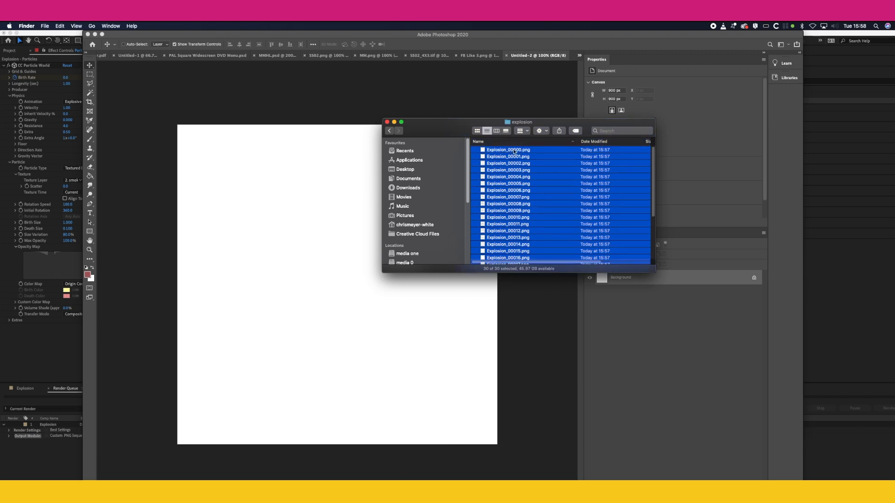
# Step: Place all selected Explosion PNG frames into the new Photoshop document and confirm each placement
pyautogui.moveTo(459, 126); pyautogui.dragTo(650, 181)
pyautogui.moveTo(548, 243); pyautogui.dragTo(457, 262)
pyautogui.press('Return')
pyautogui.press('Return')
pyautogui.press('Return')
pyautogui.press('Return')
pyautogui.press('Return')
pyautogui.press('Return')
pyautogui.press('Return')
pyautogui.press('Return')
pyautogui.press('Return')
pyautogui.press('Return')
pyautogui.press('Return')
pyautogui.press('Return')
pyautogui.press('Return')
pyautogui.press('Return')
pyautogui.press('Return')
pyautogui.press('Return')
pyautogui.press('Return')
pyautogui.press('Return')
pyautogui.press('Return')
pyautogui.press('Return')
pyautogui.press('Return')
pyautogui.press('Return')
pyautogui.press('Return')
pyautogui.press('Return')
pyautogui.press('Return')
pyautogui.press('Return')
pyautogui.press('Return')
pyautogui.press('Return')
pyautogui.press('Return')
pyautogui.press('Return')
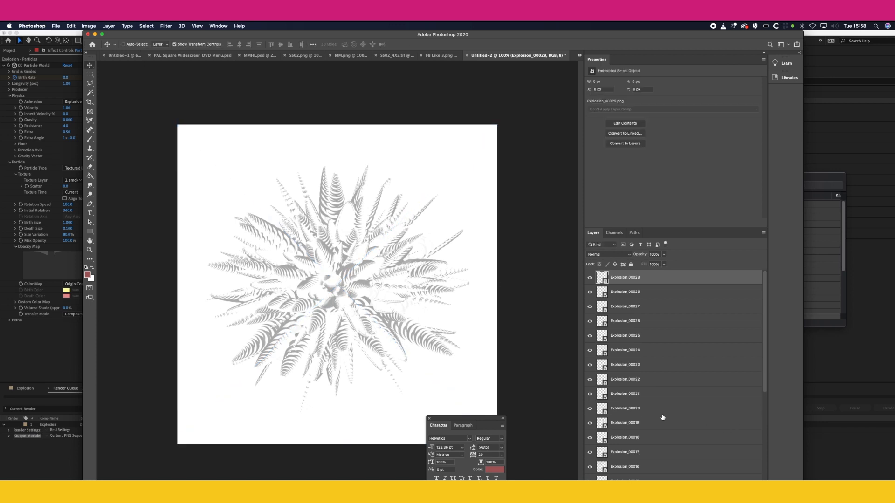
# Step: Delete the white Background layer beneath the placed Explosion frames
pyautogui.scroll(-5, 636, 415)
pyautogui.scroll(-1, 673, 373)
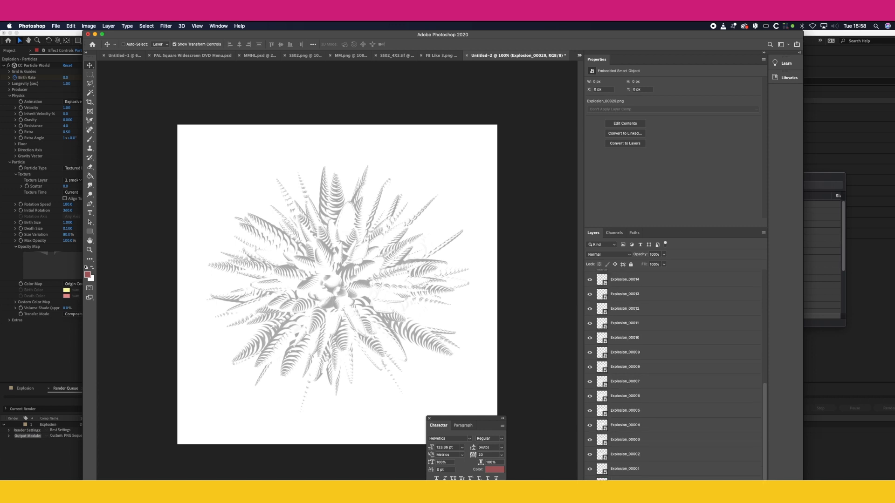
pyautogui.click(590, 498)
# Step: Enlarge the layer list and reverse the frame order so Explosion_00000 is uppermost and Explosion_00029 is lowest
pyautogui.moveTo(633, 474); pyautogui.dragTo(635, 254)
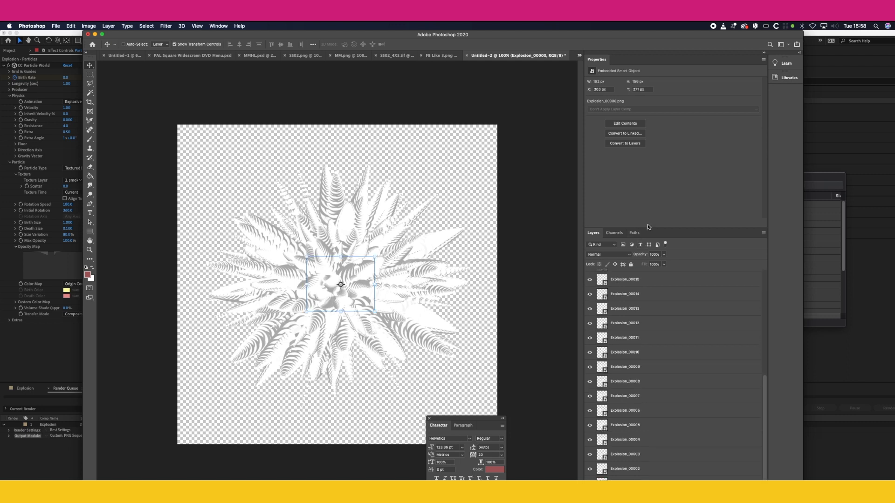
pyautogui.moveTo(657, 228); pyautogui.dragTo(655, 76)
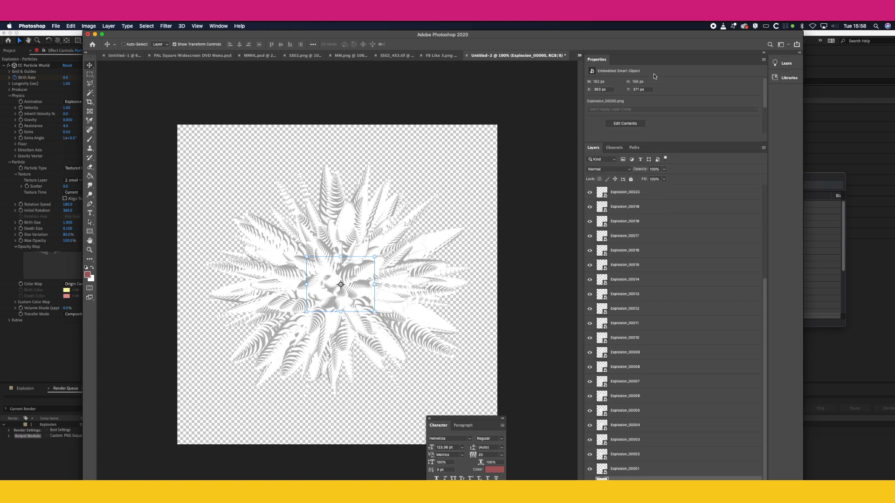
pyautogui.moveTo(626, 479); pyautogui.dragTo(628, 203)
pyautogui.moveTo(625, 479); pyautogui.dragTo(629, 216)
pyautogui.moveTo(627, 478); pyautogui.dragTo(633, 229)
pyautogui.moveTo(629, 479); pyautogui.dragTo(636, 244)
pyautogui.moveTo(632, 478); pyautogui.dragTo(642, 259)
pyautogui.moveTo(631, 478); pyautogui.dragTo(638, 274)
pyautogui.moveTo(632, 479); pyautogui.dragTo(638, 304)
pyautogui.moveTo(635, 478); pyautogui.dragTo(636, 335)
pyautogui.moveTo(636, 478); pyautogui.dragTo(638, 364)
pyautogui.moveTo(638, 479); pyautogui.dragTo(638, 379)
pyautogui.moveTo(639, 478); pyautogui.dragTo(638, 433)
pyautogui.moveTo(638, 479); pyautogui.dragTo(638, 350)
pyautogui.click(637, 208)
pyautogui.keyDown('shift'); pyautogui.click(635, 479); pyautogui.keyUp('shift')
pyautogui.scroll(-10, 619, 327)
pyautogui.moveTo(638, 479); pyautogui.dragTo(640, 364)
pyautogui.moveTo(639, 479); pyautogui.dragTo(639, 408)
pyautogui.moveTo(639, 478); pyautogui.dragTo(640, 438)
pyautogui.moveTo(639, 478); pyautogui.dragTo(640, 452)
pyautogui.moveTo(639, 479); pyautogui.dragTo(639, 467)
pyautogui.click(638, 497)
pyautogui.press('Delete')
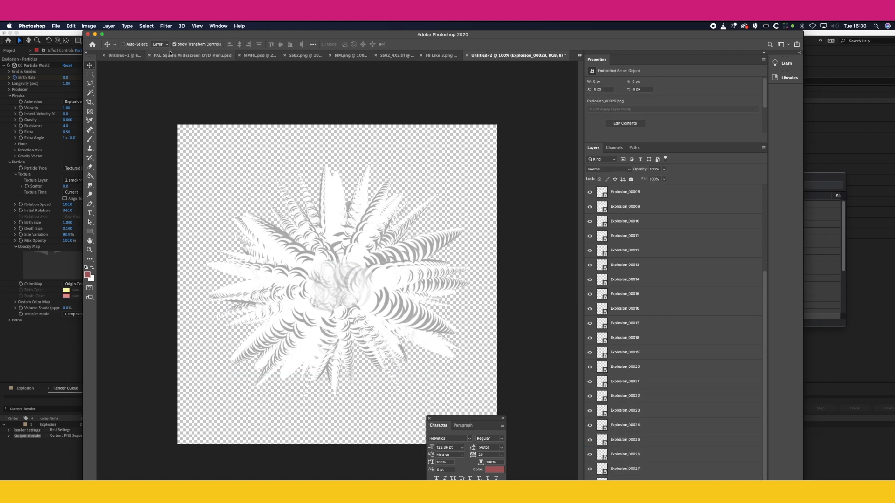
# Step: Start saving the document into the explosion folder and choose the Photoshop format
pyautogui.click(69, 24)
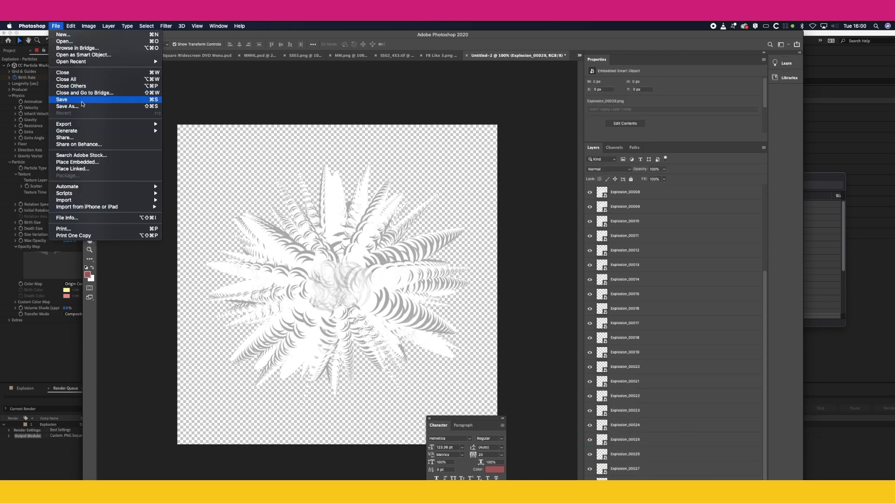
pyautogui.click(311, 200)
pyautogui.press('super+s')
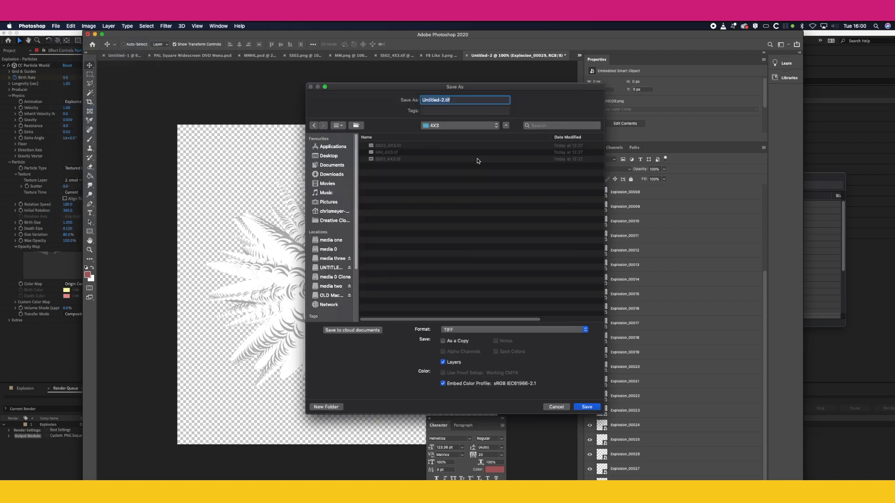
pyautogui.click(460, 126)
pyautogui.click(451, 180)
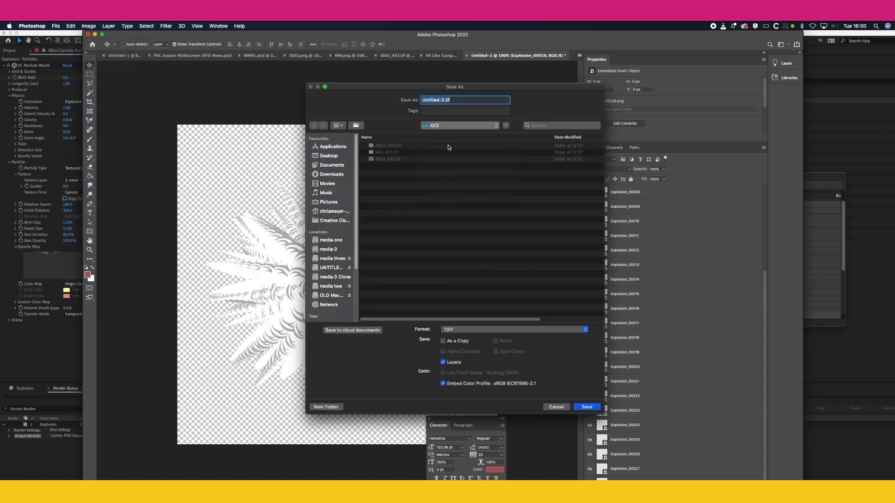
pyautogui.click(448, 329)
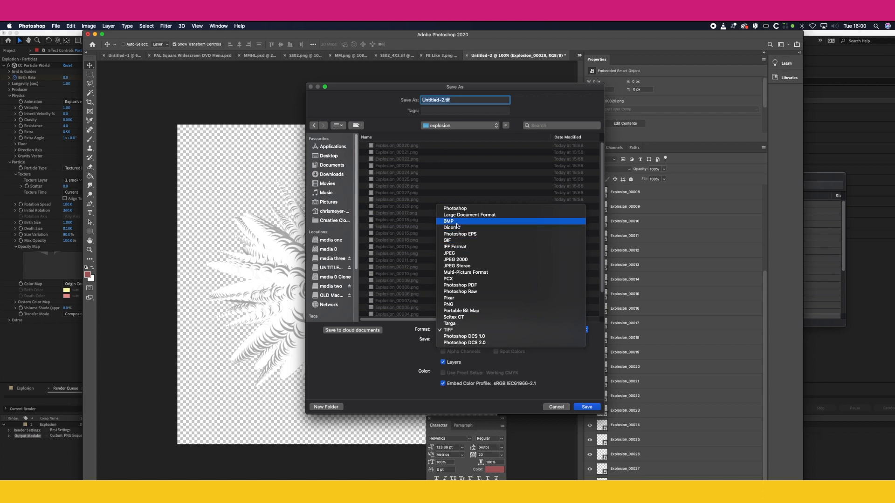
pyautogui.click(452, 209)
# Step: Name the file explosion and save it with Maximize Compatibility enabled
pyautogui.click(441, 100)
pyautogui.moveTo(443, 100); pyautogui.dragTo(381, 100)
pyautogui.write('explosion.psd')
pyautogui.press('Return')
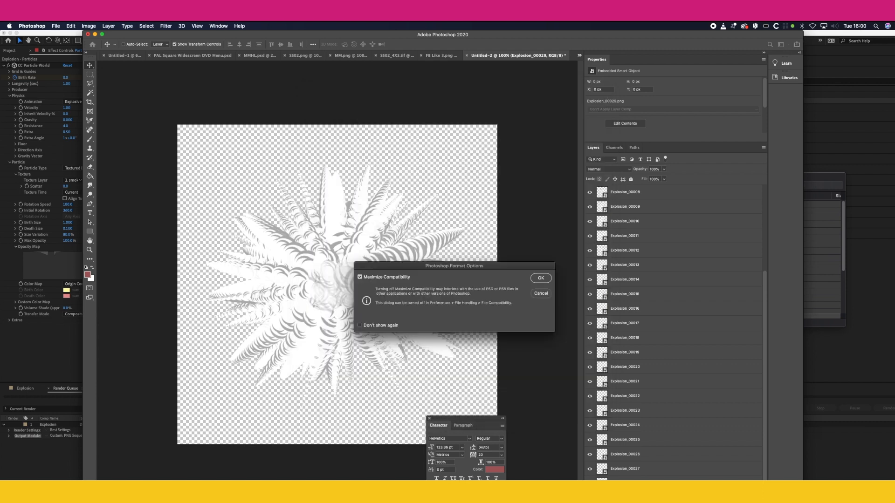
pyautogui.press('Return')
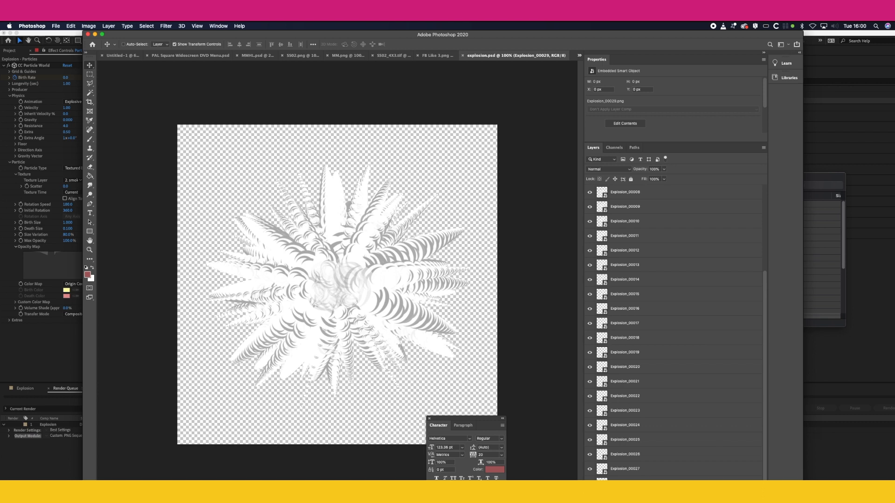
# Step: Switch to Cartoon Animator 4, import explosion.psd from the explosion folder as a prop and move it to the stage centre
pyautogui.press('super+Tab')
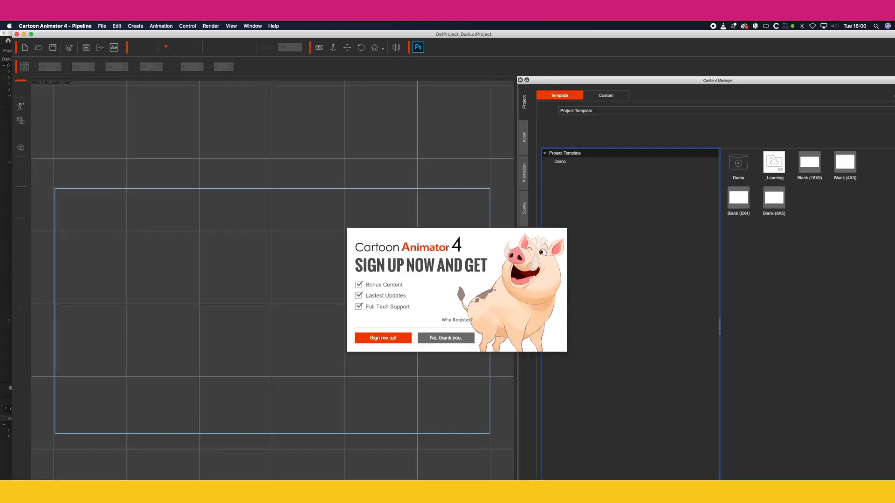
pyautogui.click(456, 336)
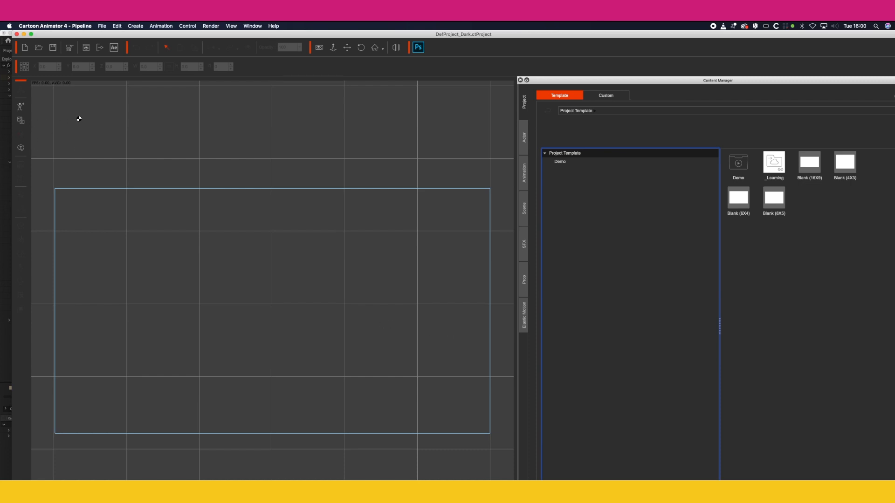
pyautogui.click(21, 120)
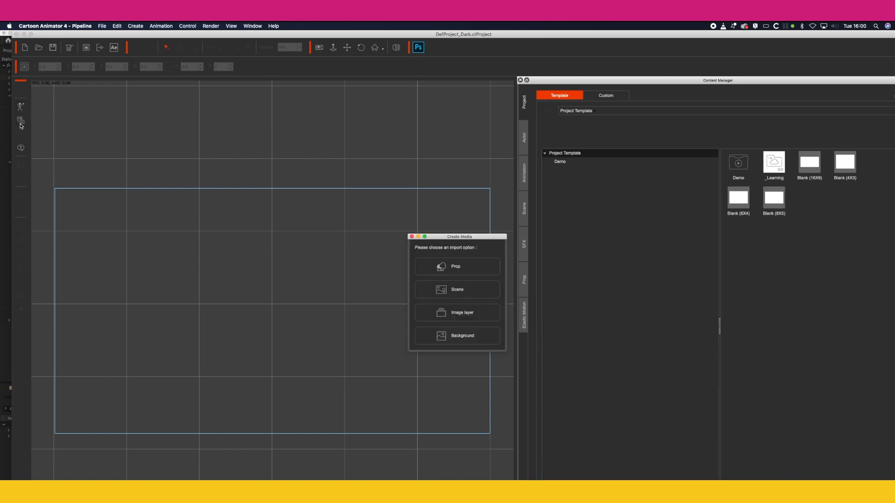
pyautogui.click(466, 267)
pyautogui.click(559, 265)
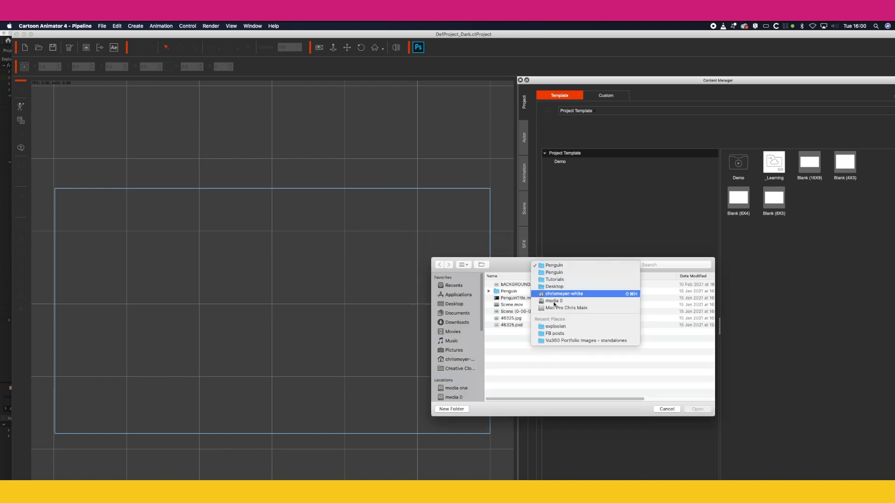
pyautogui.click(556, 327)
pyautogui.click(515, 285)
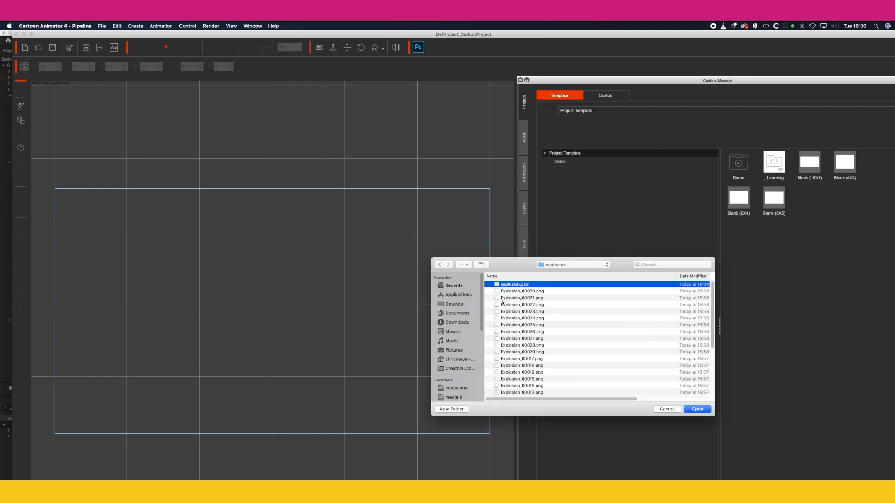
pyautogui.click(701, 410)
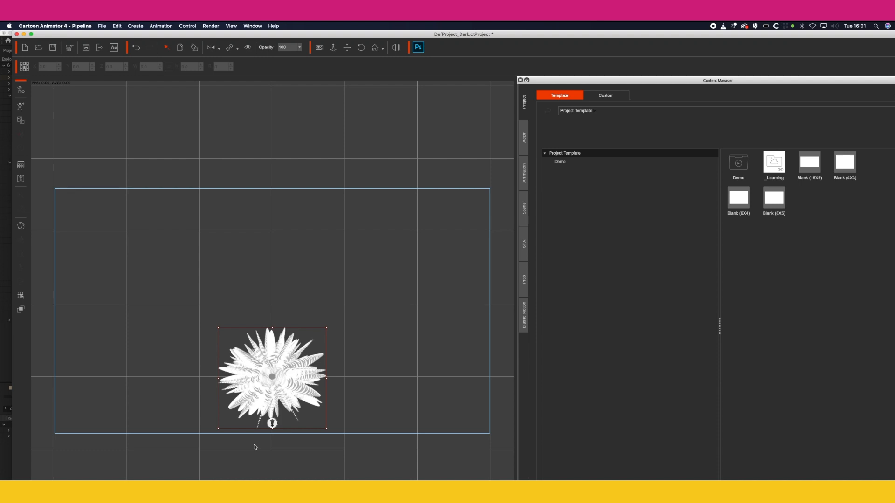
pyautogui.moveTo(277, 373); pyautogui.dragTo(277, 308)
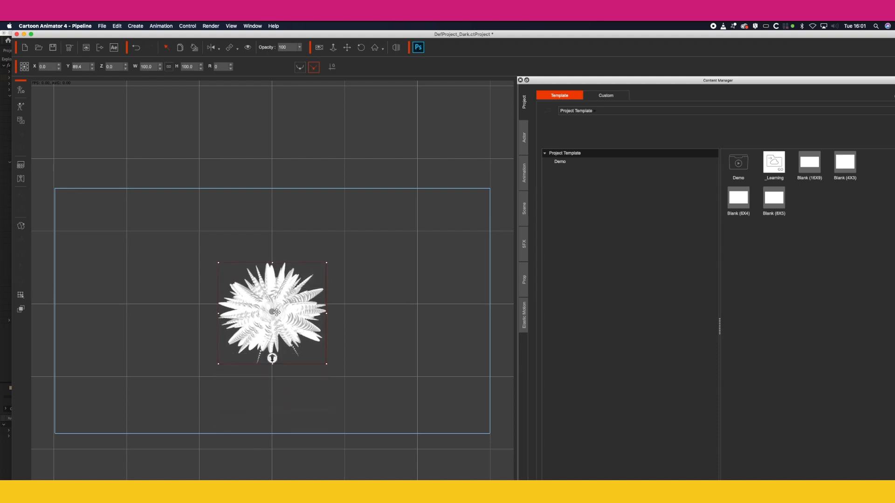
pyautogui.moveTo(536, 502); pyautogui.dragTo(536, 483)
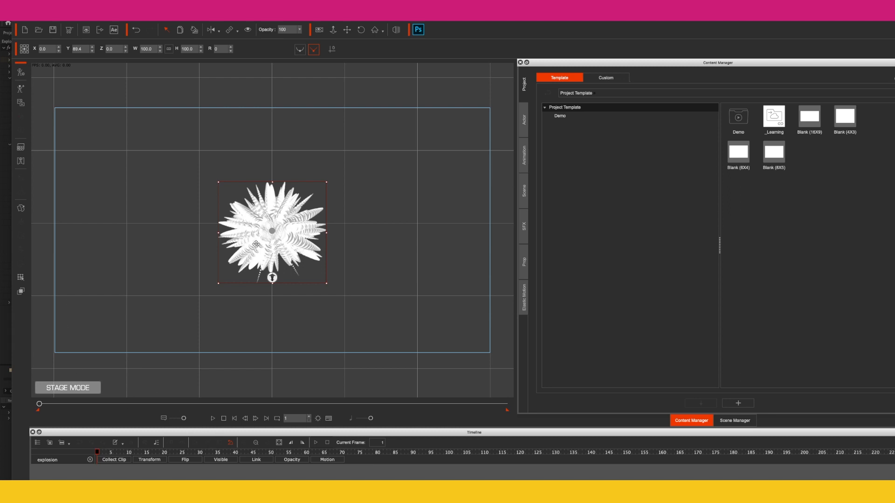
# Step: Examine the explosion prop's sprites in the Sprite Editor and delete the prop from the stage
pyautogui.click(21, 208)
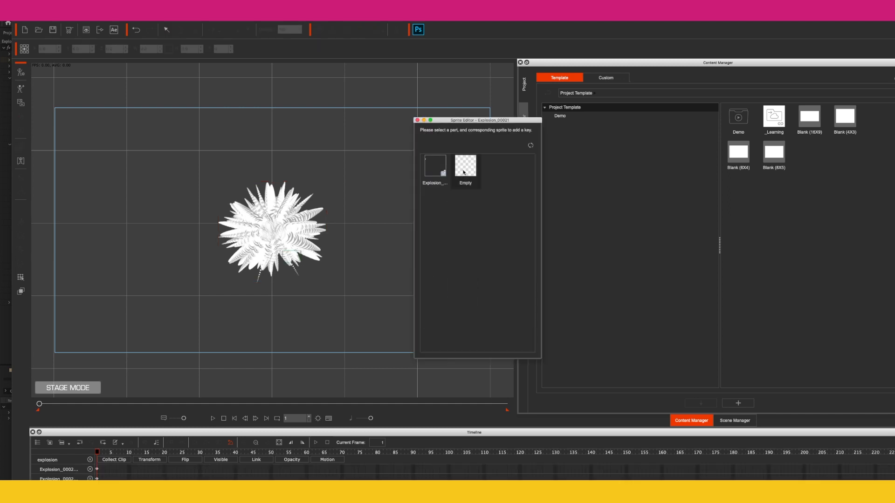
pyautogui.click(438, 170)
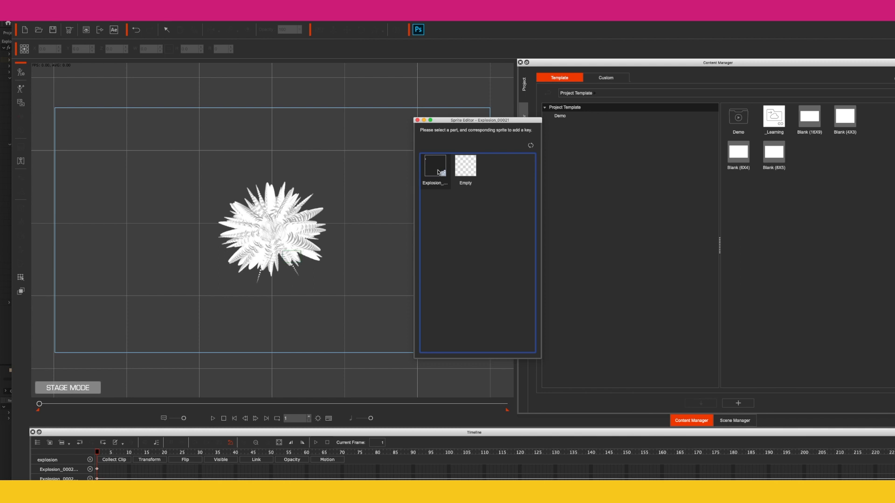
pyautogui.click(418, 121)
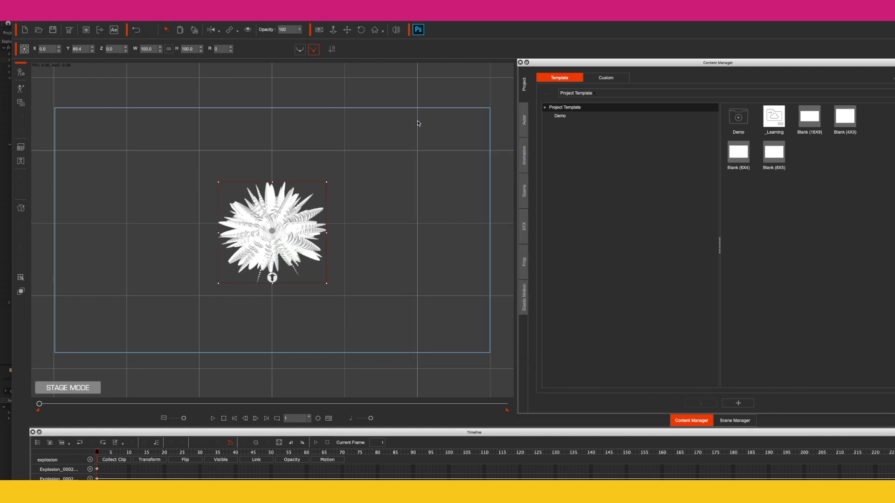
pyautogui.press('Delete')
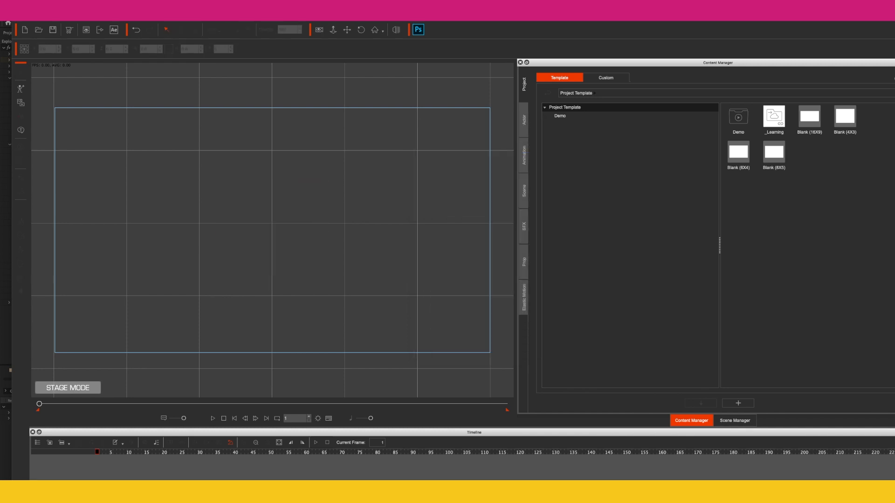
# Step: Switch to Photoshop and briefly hide and reshow the frame layers below Explosion_00000
pyautogui.click(551, 489)
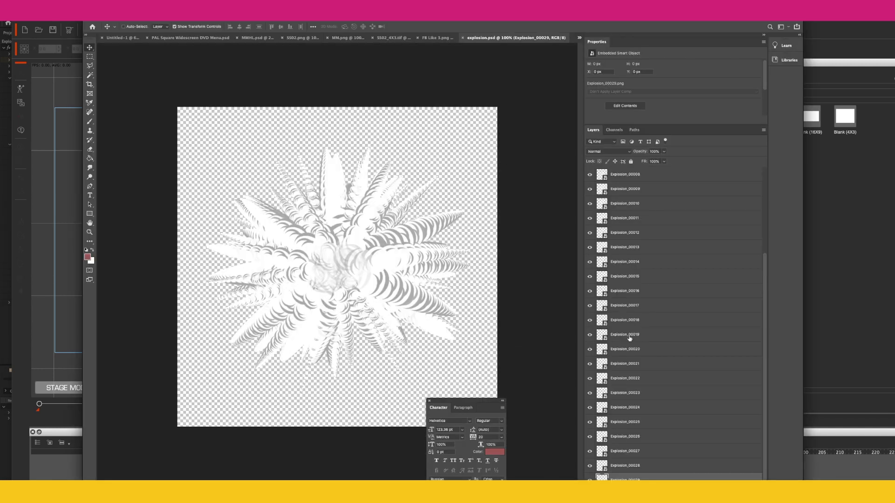
pyautogui.scroll(5, 629, 340)
pyautogui.click(637, 180)
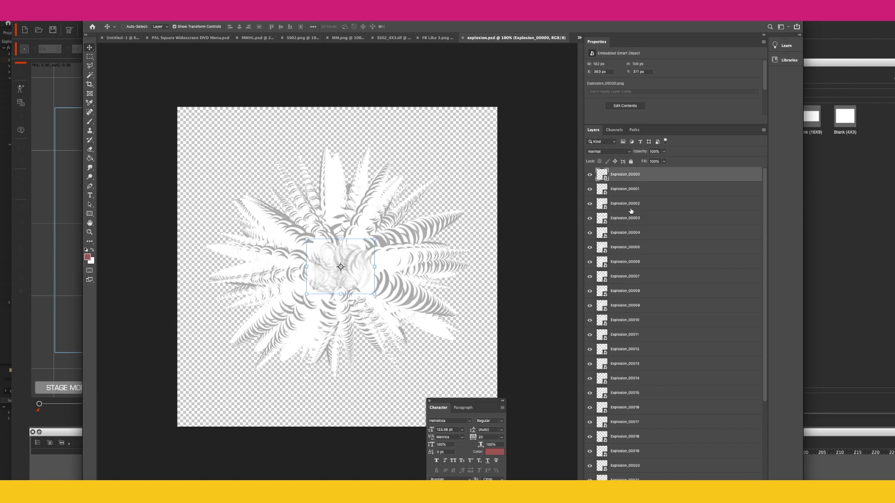
pyautogui.moveTo(591, 193); pyautogui.dragTo(587, 470)
pyautogui.moveTo(589, 193); pyautogui.dragTo(588, 470)
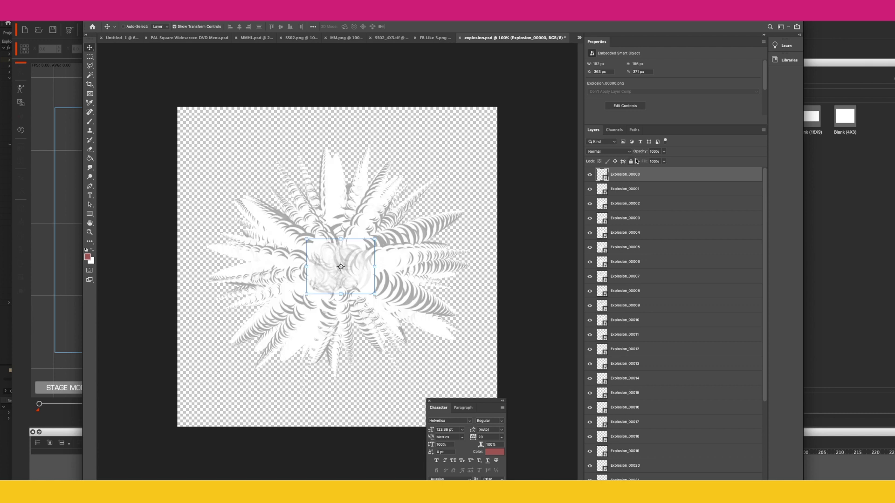
# Step: Group all the frame layers from Explosion_00000 to Explosion_00029 into one layer group
pyautogui.scroll(-3, 669, 303)
pyautogui.keyDown('shift'); pyautogui.click(645, 469); pyautogui.keyUp('shift')
pyautogui.scroll(3, 675, 311)
pyautogui.moveTo(670, 367); pyautogui.dragTo(726, 466)
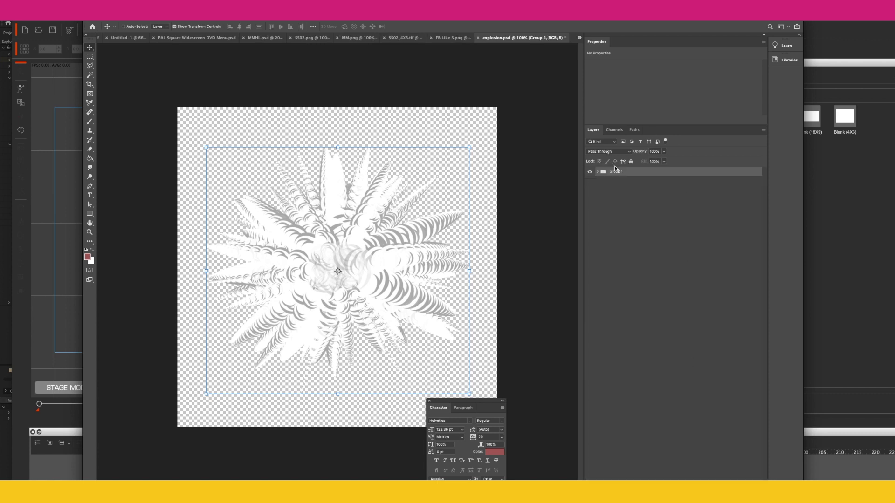
# Step: Rename the layer group Explosion and save the document over the existing explosion.psd in the explosion folder
pyautogui.write('E')
pyautogui.press('Return')
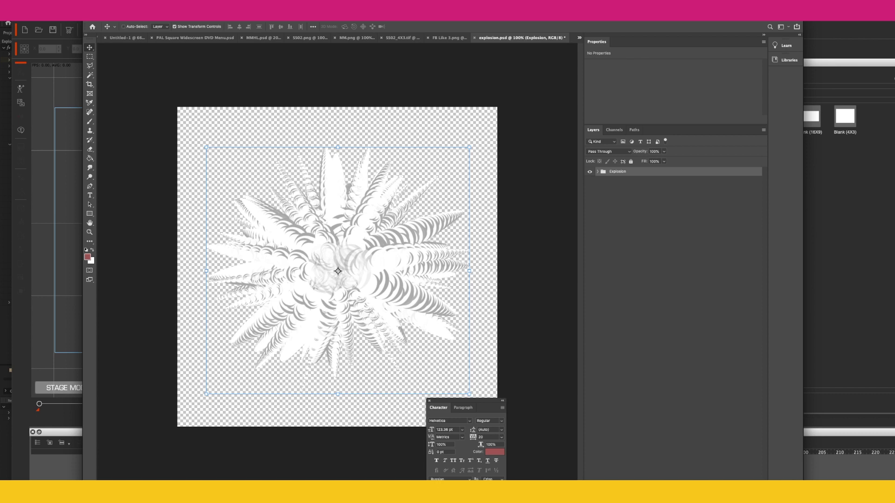
pyautogui.click(54, 7)
pyautogui.click(83, 88)
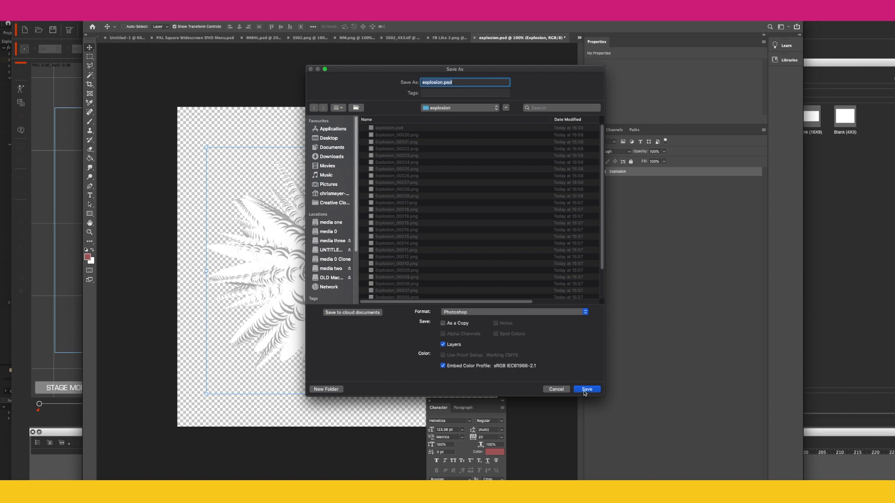
pyautogui.click(585, 390)
pyautogui.click(504, 115)
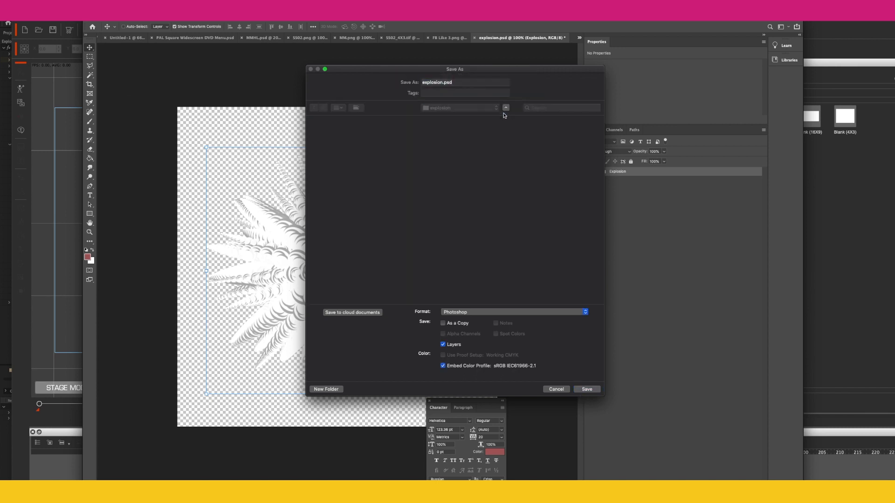
pyautogui.click(539, 261)
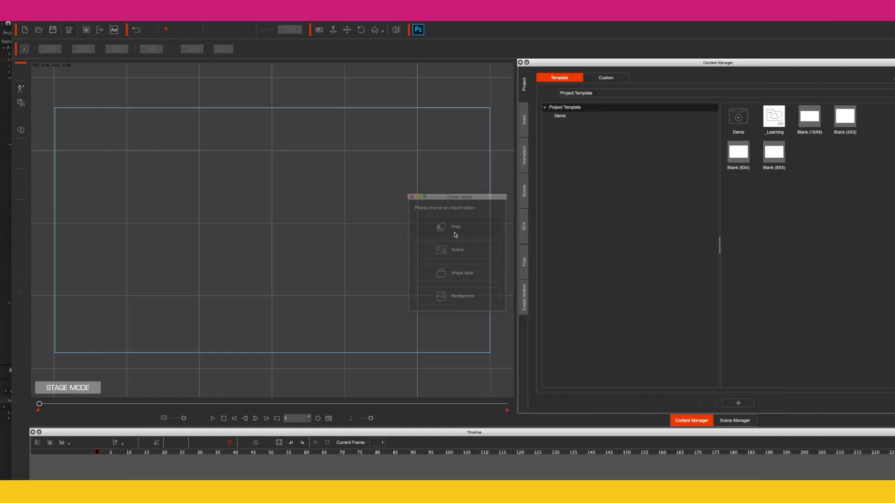
# Step: In Cartoon Animator 4, import the updated explosion.psd as a prop and move it to the stage centre
pyautogui.click(455, 230)
pyautogui.doubleClick(509, 244)
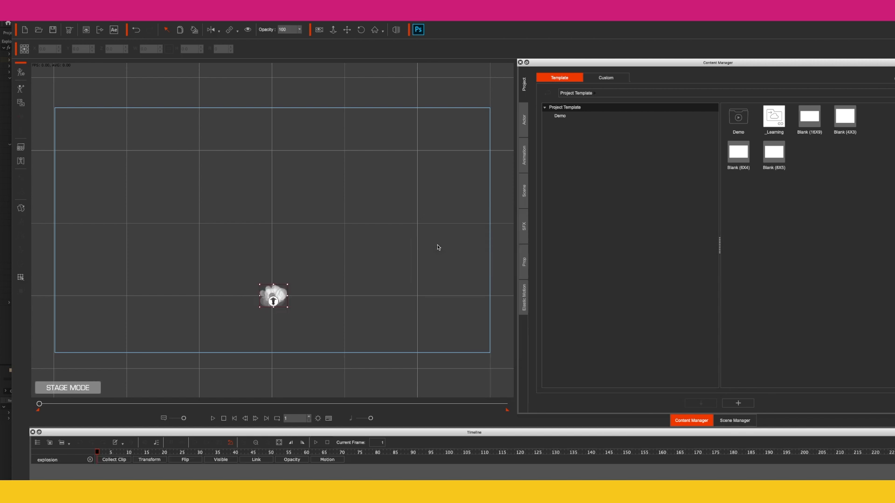
pyautogui.moveTo(275, 292); pyautogui.dragTo(277, 235)
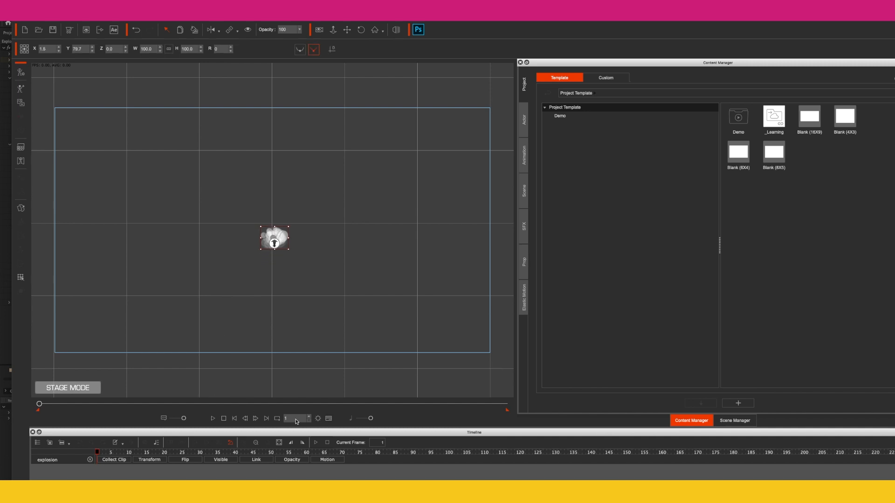
# Step: Open the explosion prop's Sprite Editor and key the second sprite at frame 3 and the third sprite at frame 5
pyautogui.rightClick(73, 279)
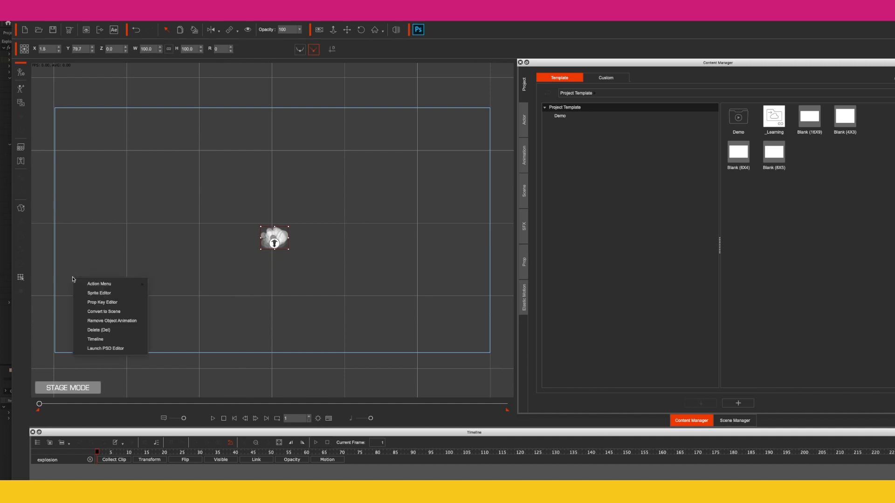
pyautogui.click(35, 222)
pyautogui.click(21, 209)
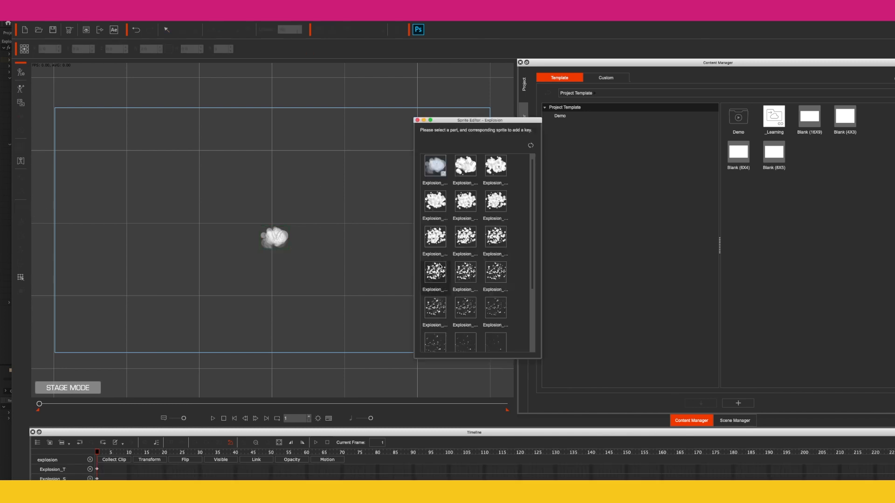
pyautogui.scroll(-1, 469, 271)
pyautogui.scroll(2, 469, 271)
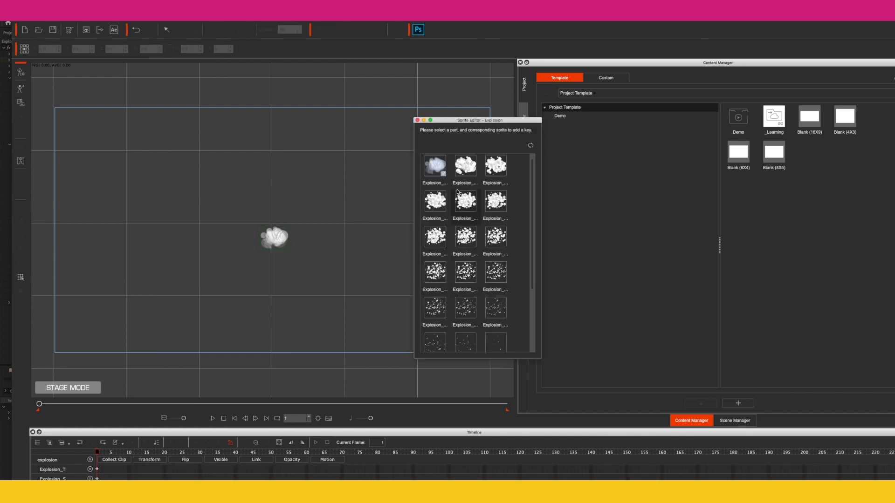
pyautogui.click(100, 453)
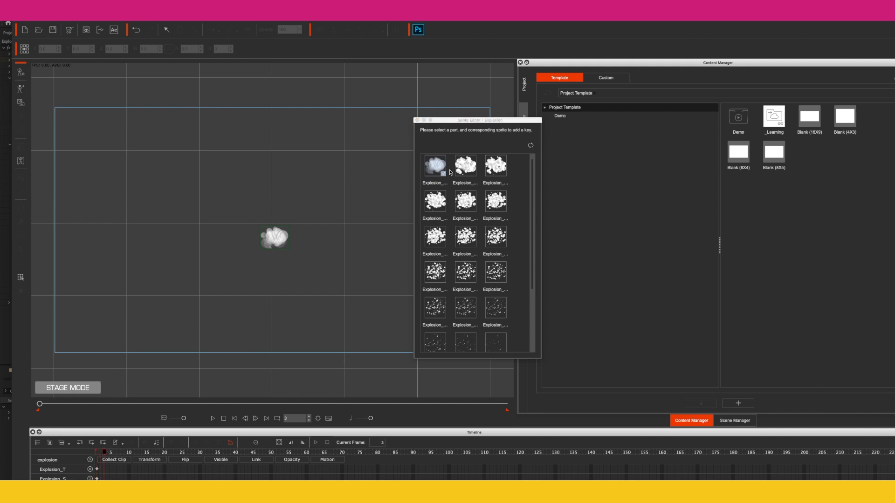
pyautogui.click(465, 168)
pyautogui.click(105, 454)
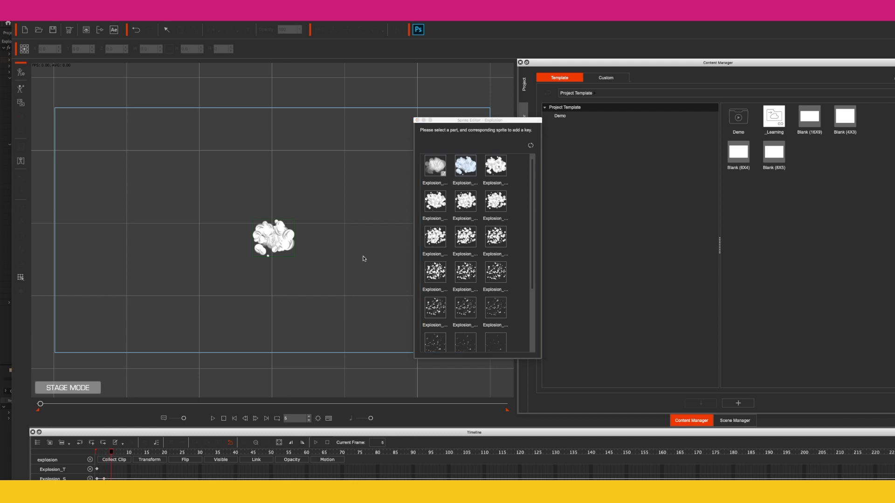
pyautogui.click(496, 165)
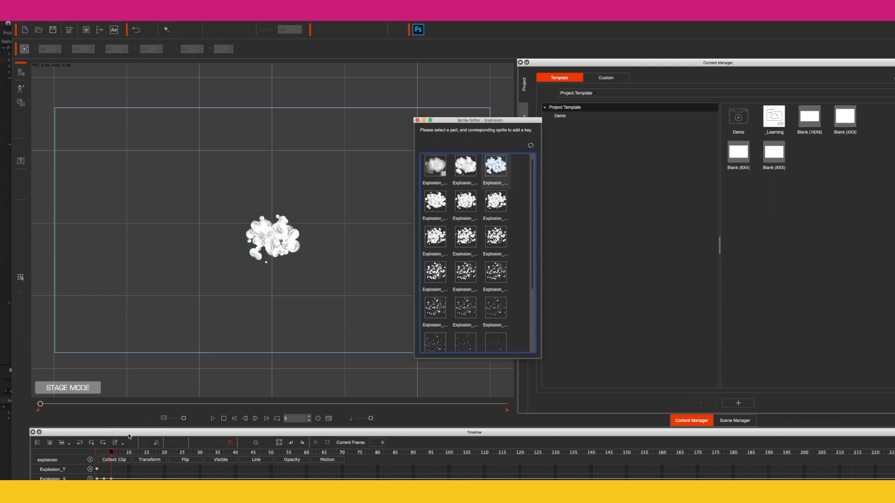
# Step: Key the fourth explosion sprite at frame 7 and the fifth sprite at frame 9
pyautogui.click(113, 453)
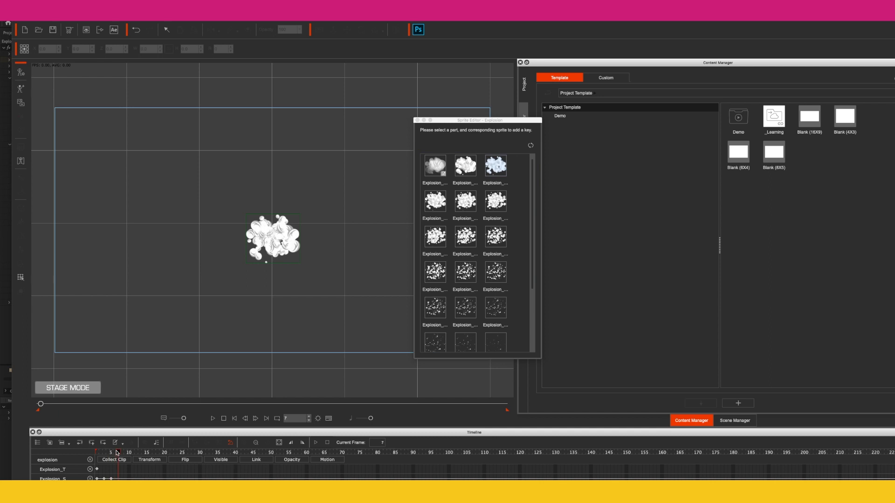
pyautogui.click(435, 201)
pyautogui.click(119, 454)
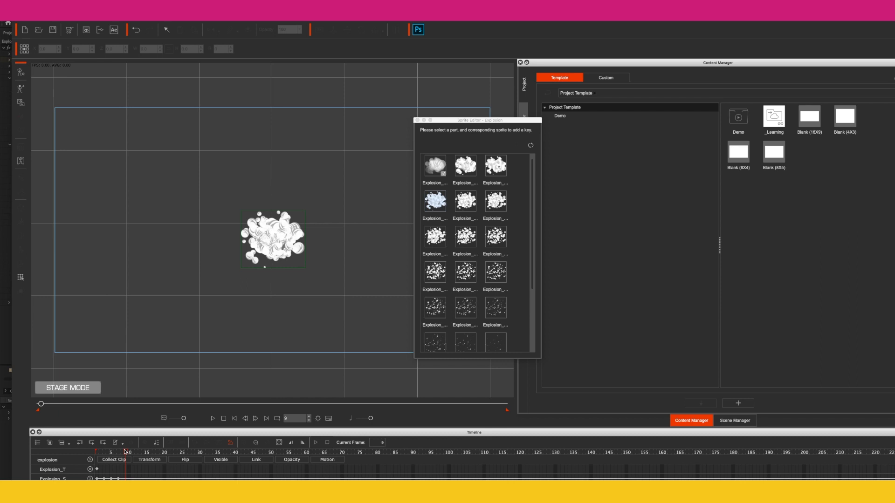
pyautogui.click(451, 218)
# Step: Key the remaining explosion sprites in order at two-frame intervals from frame 11, ending with the Empty sprite
pyautogui.moveTo(126, 453); pyautogui.dragTo(133, 453)
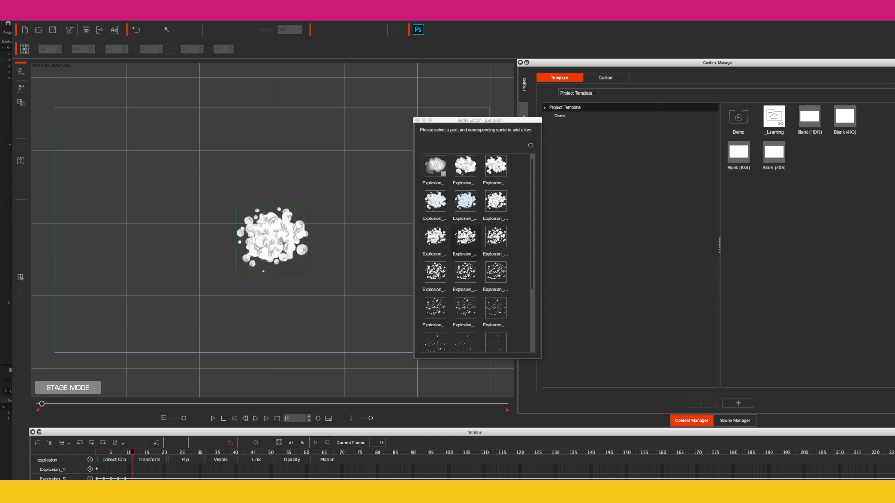
pyautogui.click(435, 236)
pyautogui.click(142, 455)
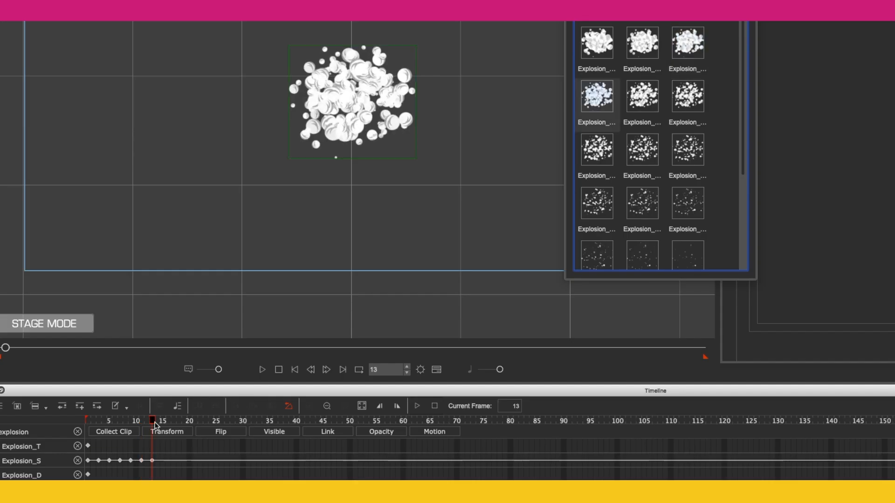
pyautogui.click(163, 422)
pyautogui.click(642, 96)
pyautogui.click(173, 422)
pyautogui.click(688, 96)
pyautogui.click(184, 422)
pyautogui.click(597, 150)
pyautogui.click(195, 422)
pyautogui.click(642, 149)
pyautogui.click(642, 127)
pyautogui.click(270, 421)
pyautogui.click(688, 127)
pyautogui.click(280, 422)
pyautogui.click(597, 181)
pyautogui.click(291, 422)
pyautogui.click(642, 181)
pyautogui.click(301, 421)
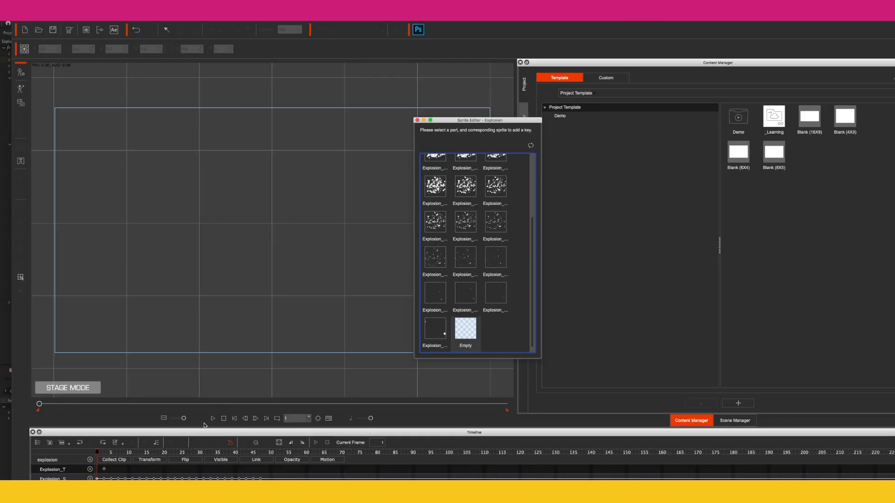
# Step: Preview the explosion animation, then set the project's total length to 47 frames and close the Sprite Editor
pyautogui.click(212, 418)
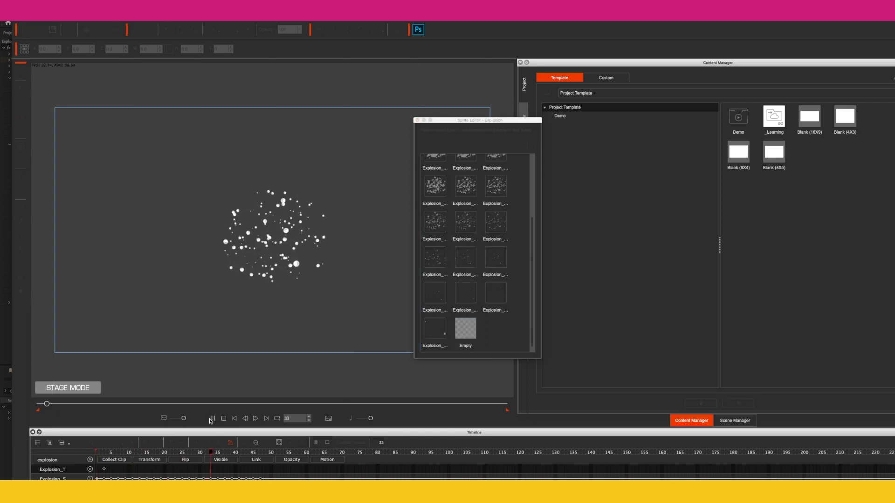
pyautogui.click(212, 419)
pyautogui.click(257, 452)
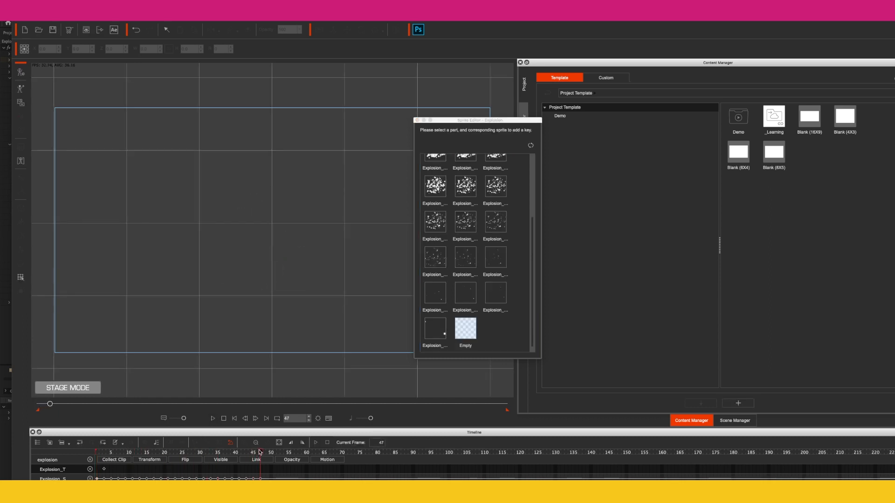
pyautogui.click(318, 418)
pyautogui.doubleClick(352, 380)
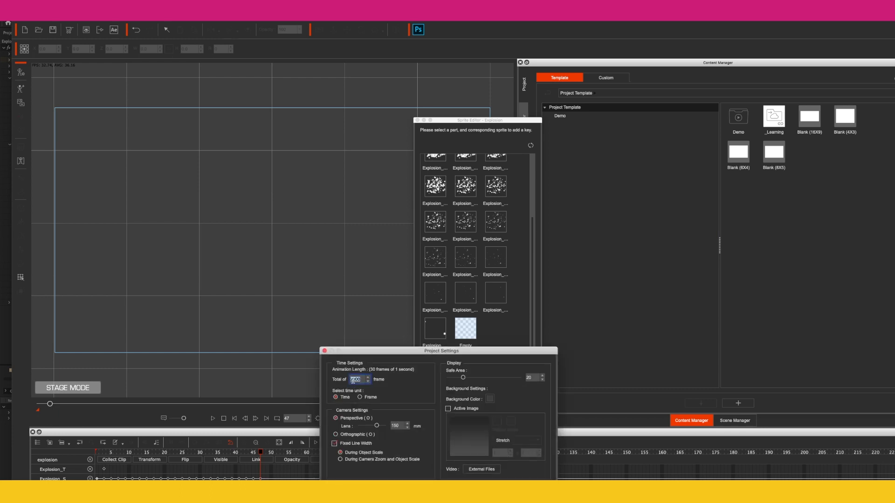
pyautogui.write('47')
pyautogui.press('Return')
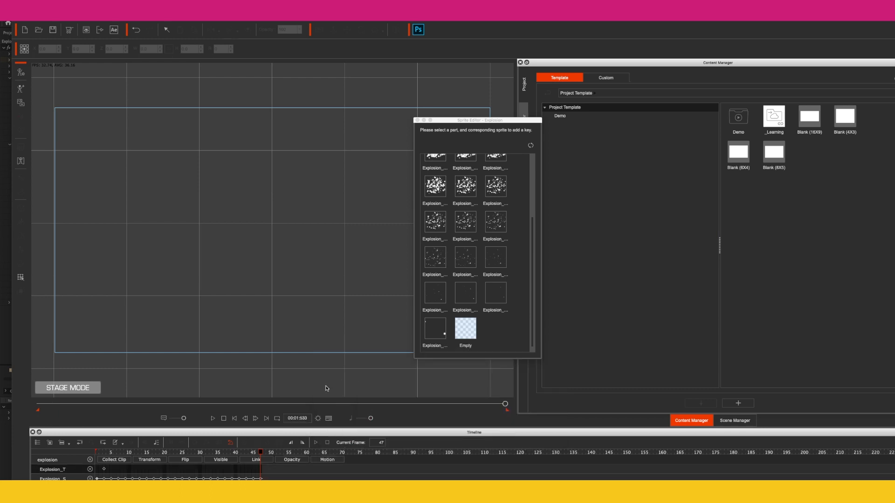
pyautogui.click(418, 120)
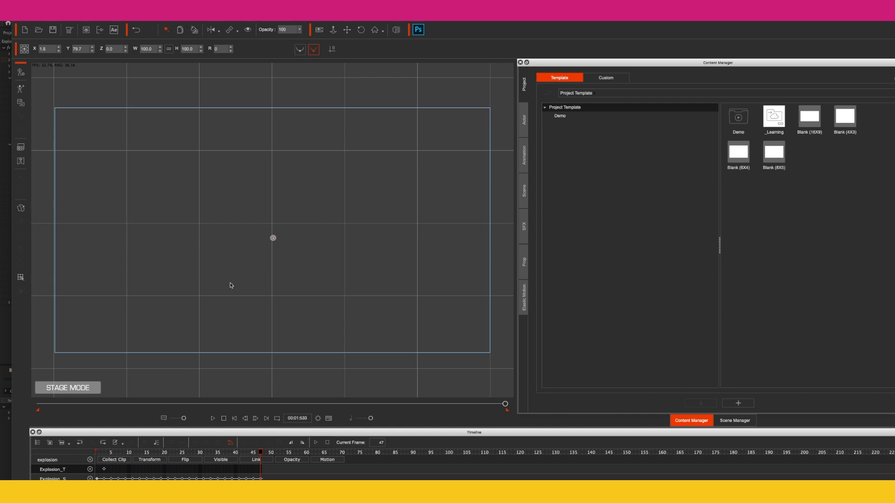
# Step: With the explosion showing at frame 10, save it to the custom prop library as "Explosion - Mixed up pixels"
pyautogui.click(127, 451)
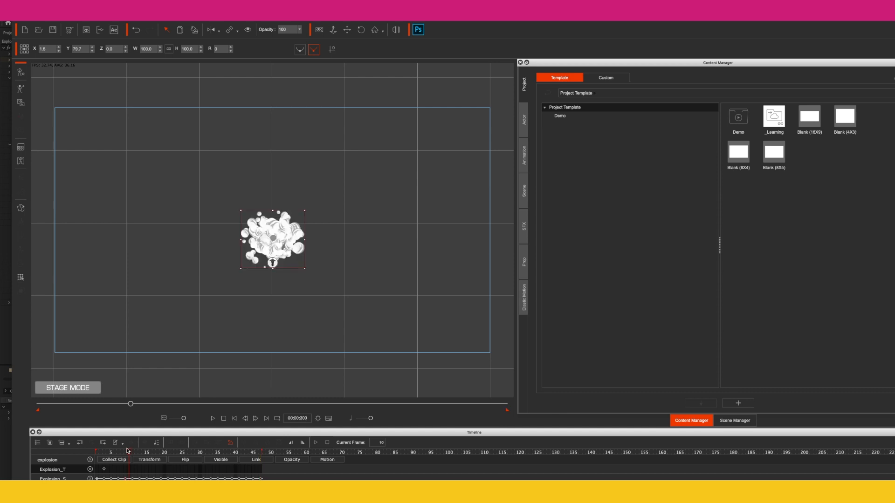
pyautogui.rightClick(254, 247)
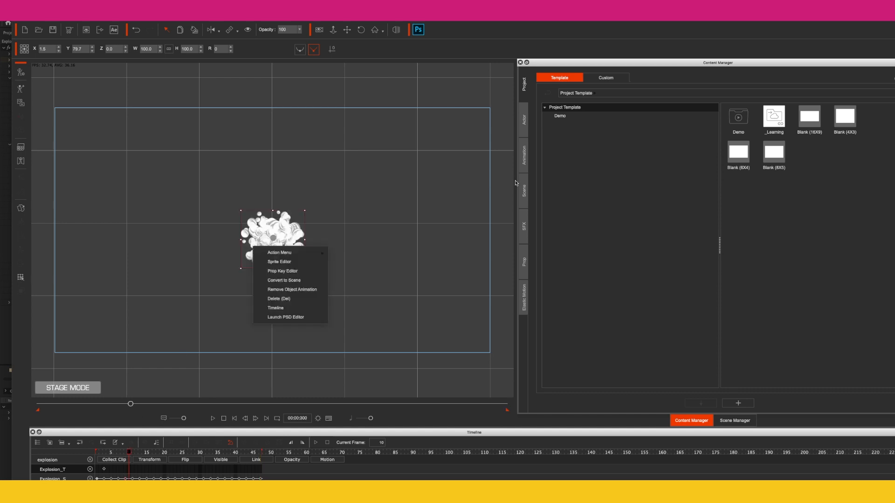
pyautogui.click(521, 259)
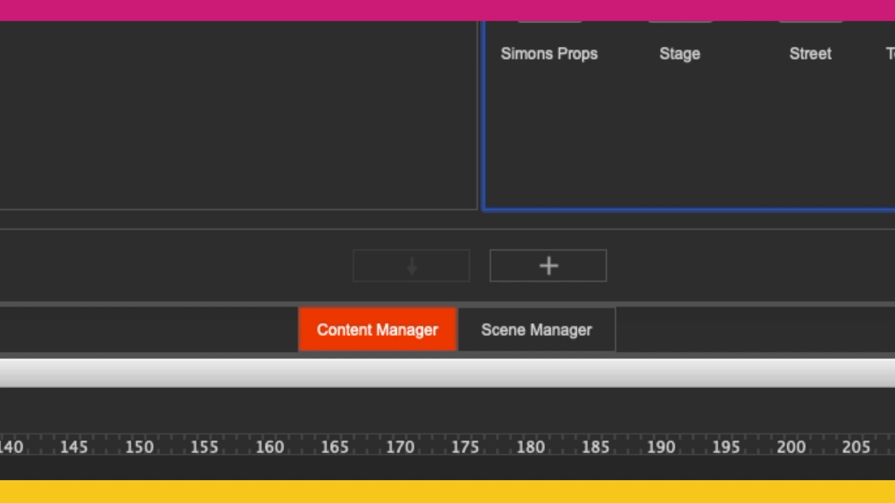
pyautogui.click(525, 261)
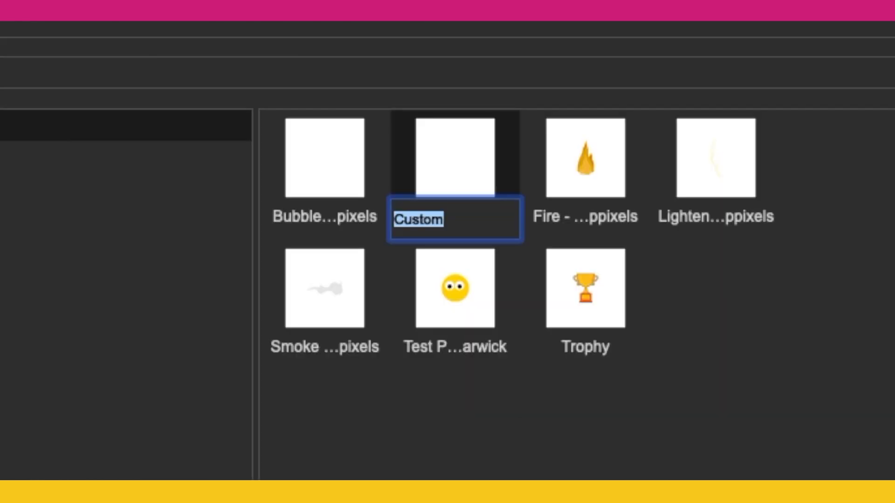
pyautogui.write('Ex')
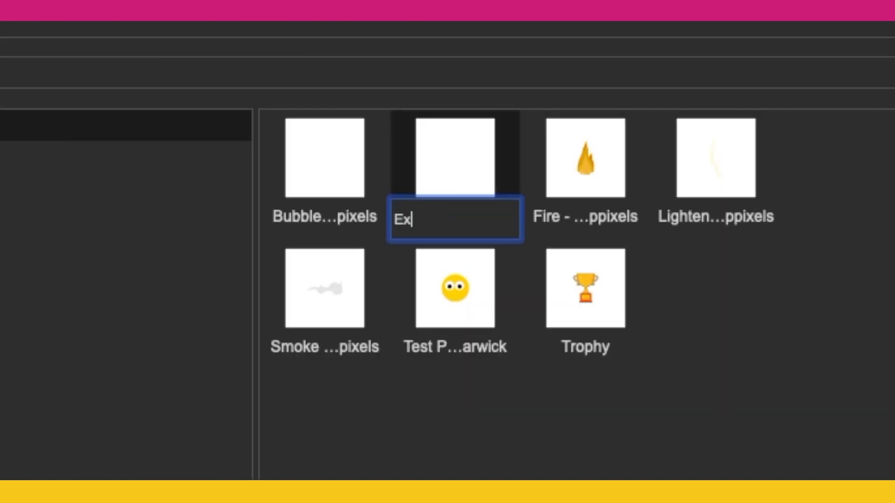
pyautogui.write('plosion - Mixe')
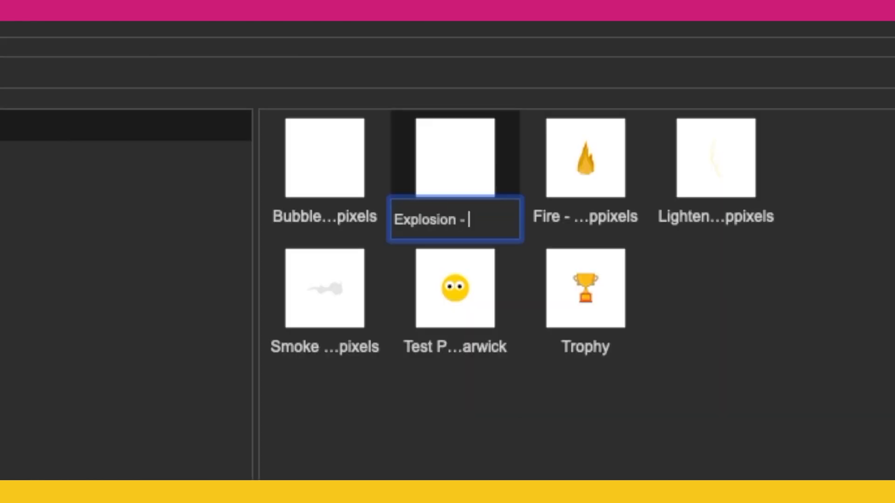
pyautogui.write('d')
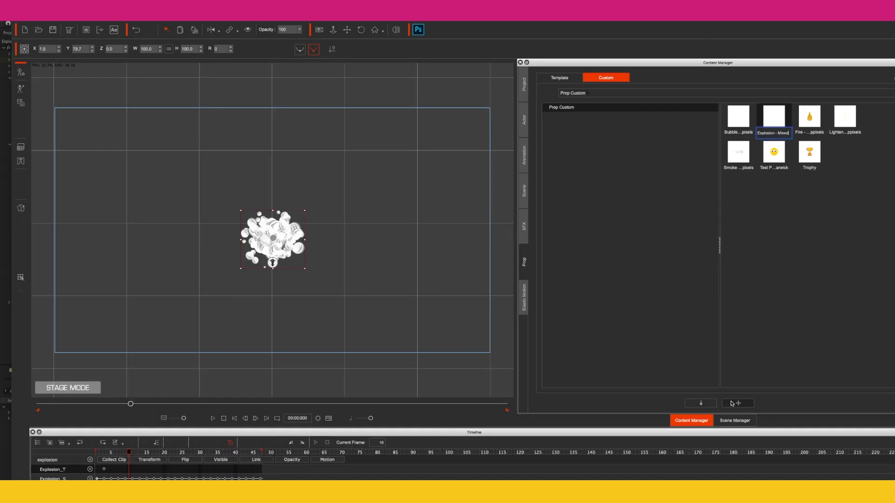
pyautogui.write(' up p')
pyautogui.write('ixels')
pyautogui.press('Return')
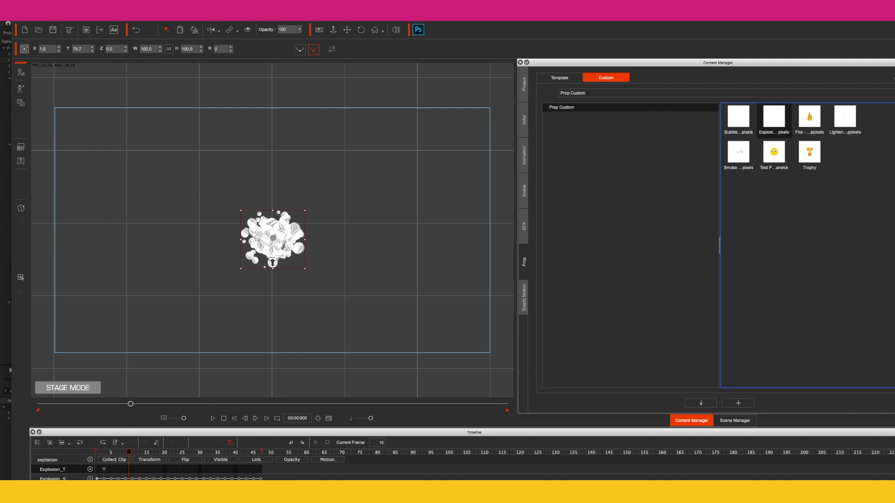
# Step: Create a new project and place the saved explosion prop from the custom library slightly right of the stage centre
pyautogui.click(104, 10)
pyautogui.click(124, 17)
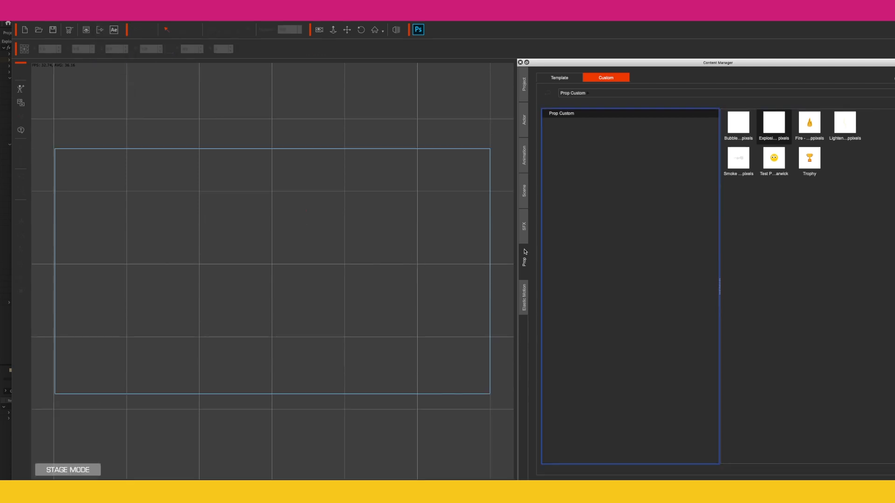
pyautogui.click(772, 131)
pyautogui.moveTo(772, 131); pyautogui.dragTo(314, 272)
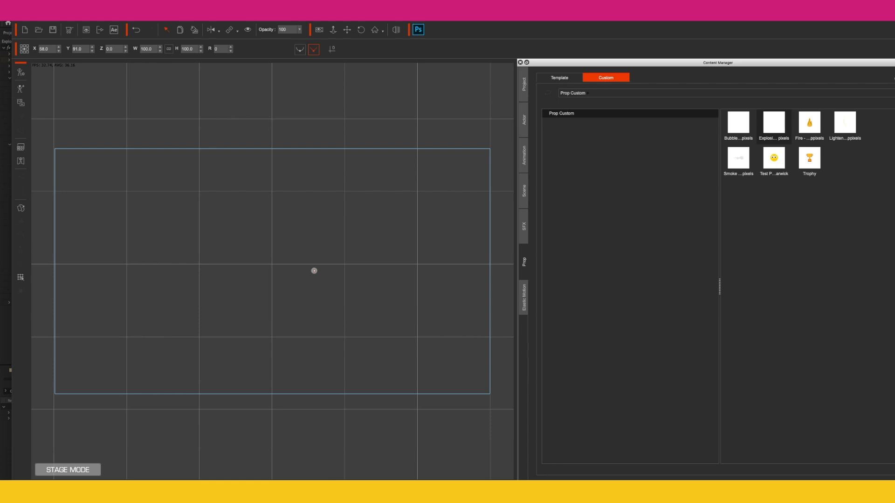
# Step: Set the new project's total animation length and play back the explosion prop
pyautogui.click(358, 489)
pyautogui.doubleClick(356, 389)
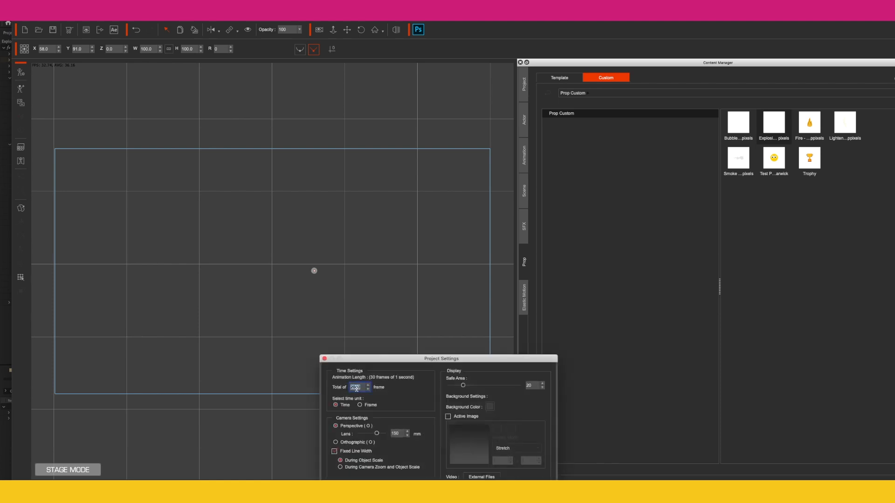
pyautogui.press('Return')
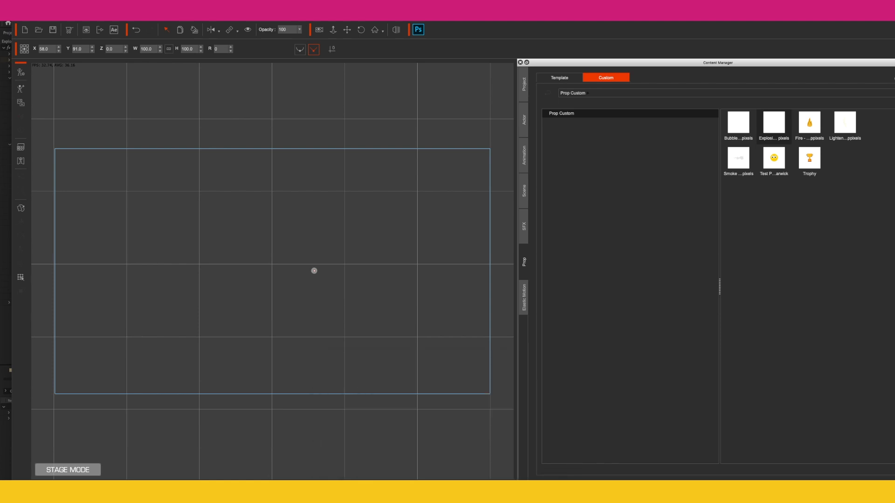
pyautogui.press('space')
pyautogui.press('Delete')
pyautogui.press('space')
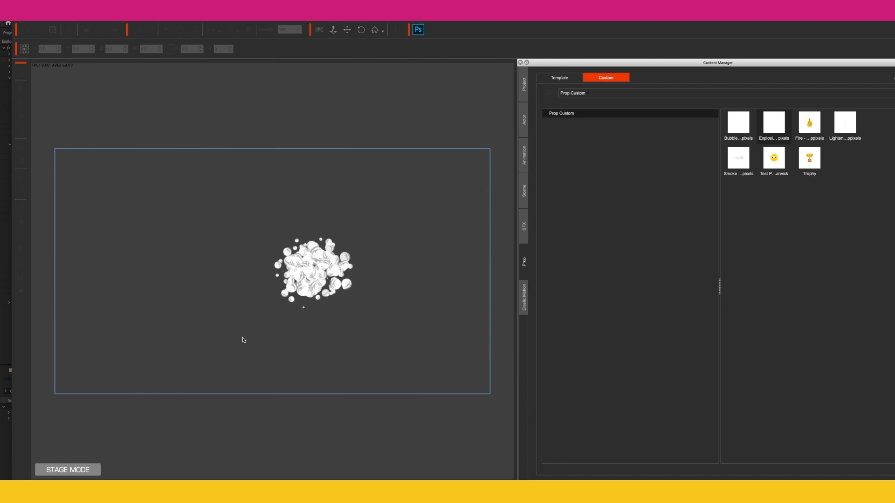
# Step: Add the Stage background template to the scene and place the Female-Teacher actor in the middle of the stage
pyautogui.moveTo(738, 152); pyautogui.dragTo(273, 223)
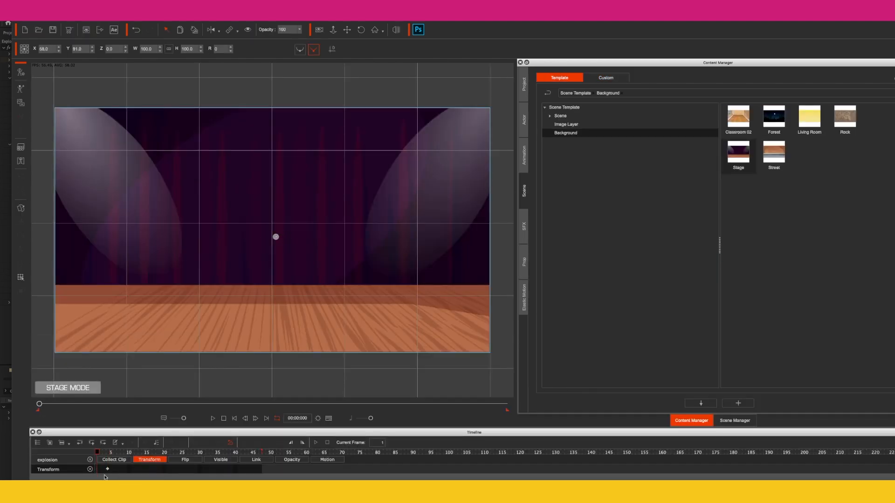
pyautogui.moveTo(97, 452); pyautogui.dragTo(126, 452)
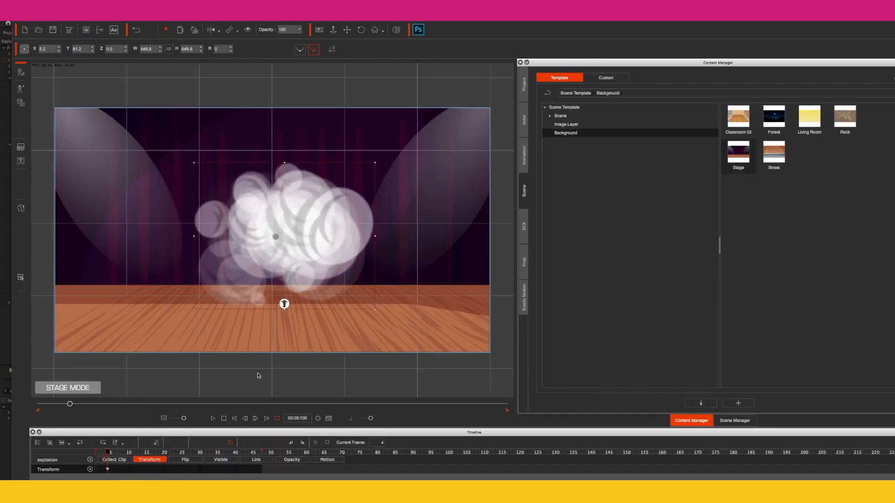
pyautogui.click(523, 120)
pyautogui.moveTo(739, 117); pyautogui.dragTo(279, 237)
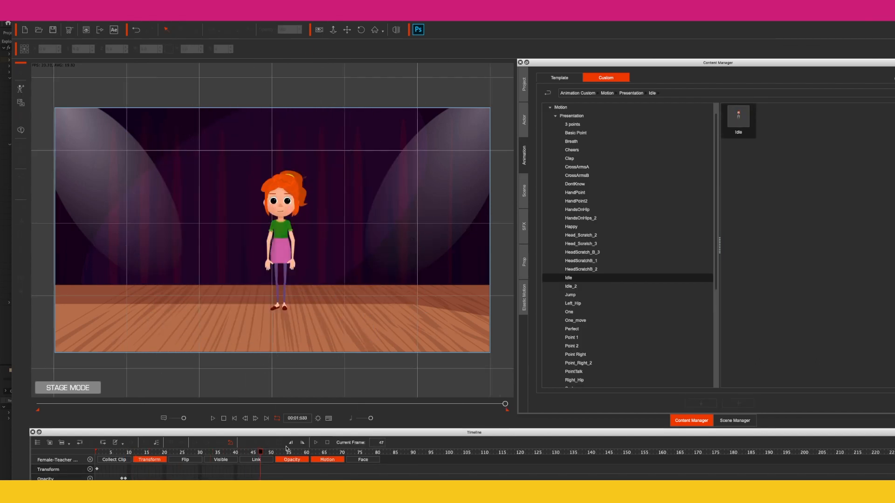
# Step: Apply the Wave3_L motion to the Female-Teacher actor and edit its motion clips on the timeline
pyautogui.click(217, 453)
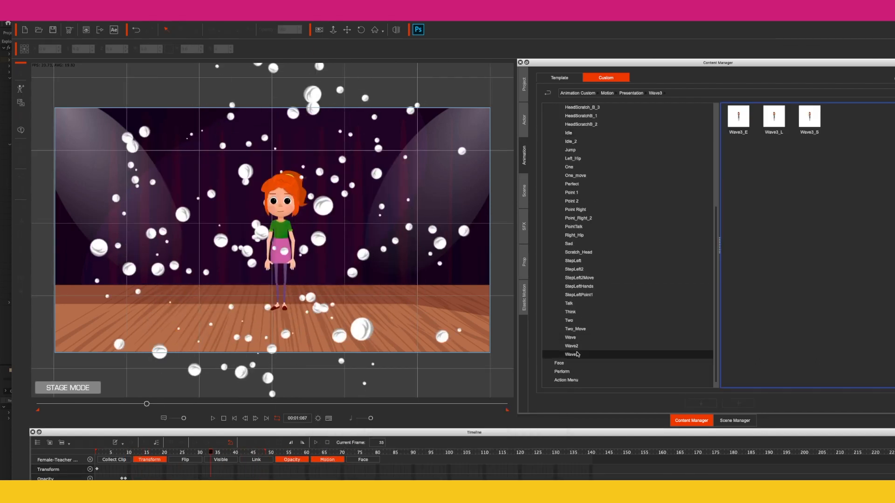
pyautogui.moveTo(773, 117); pyautogui.dragTo(396, 227)
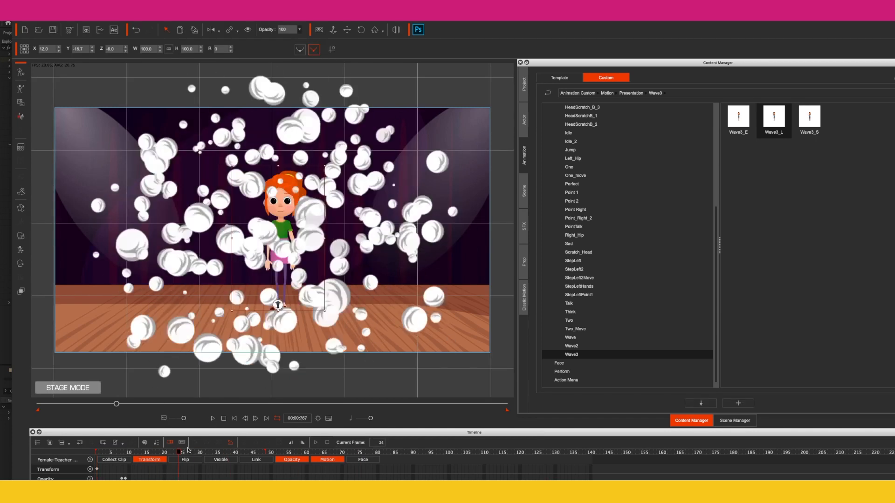
pyautogui.rightClick(294, 487)
pyautogui.click(309, 366)
pyautogui.rightClick(248, 488)
pyautogui.click(262, 366)
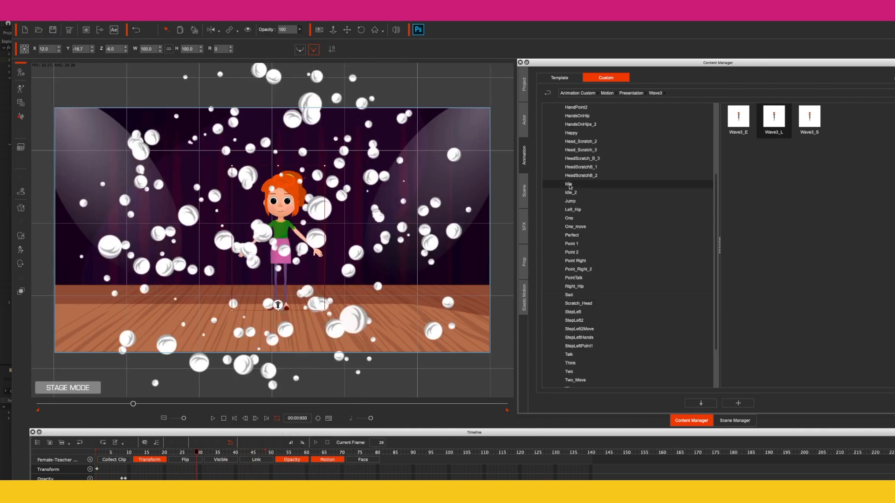